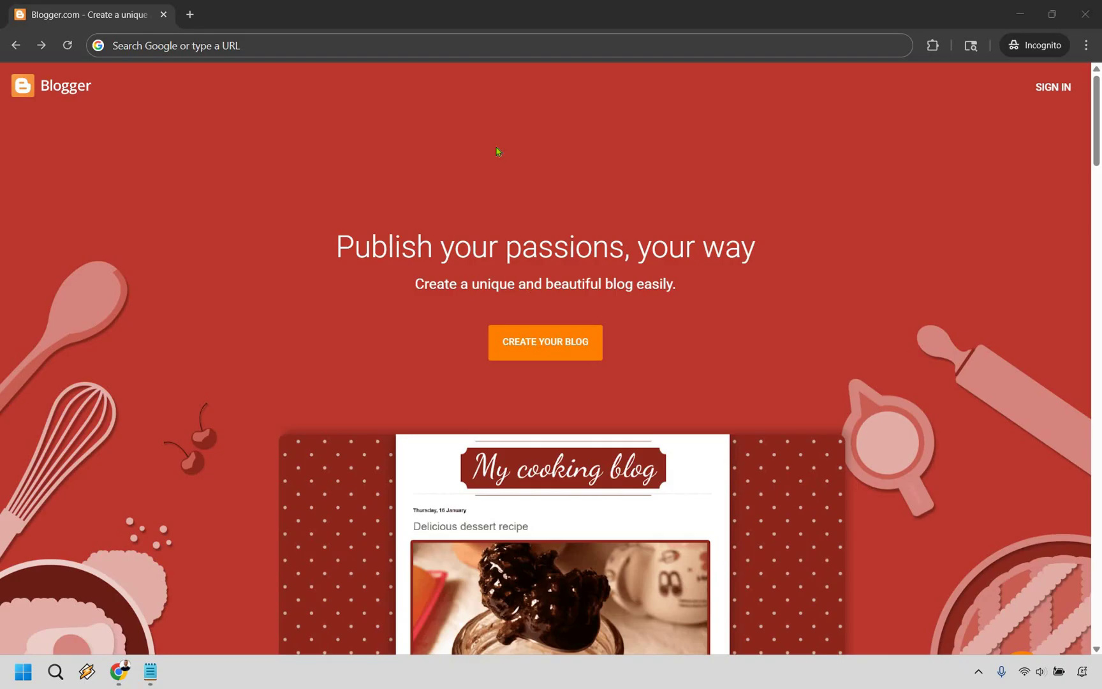
# Start a new blog, then return to the signed-in Marketing Island Posts dashboard
pyautogui.click(545, 343)
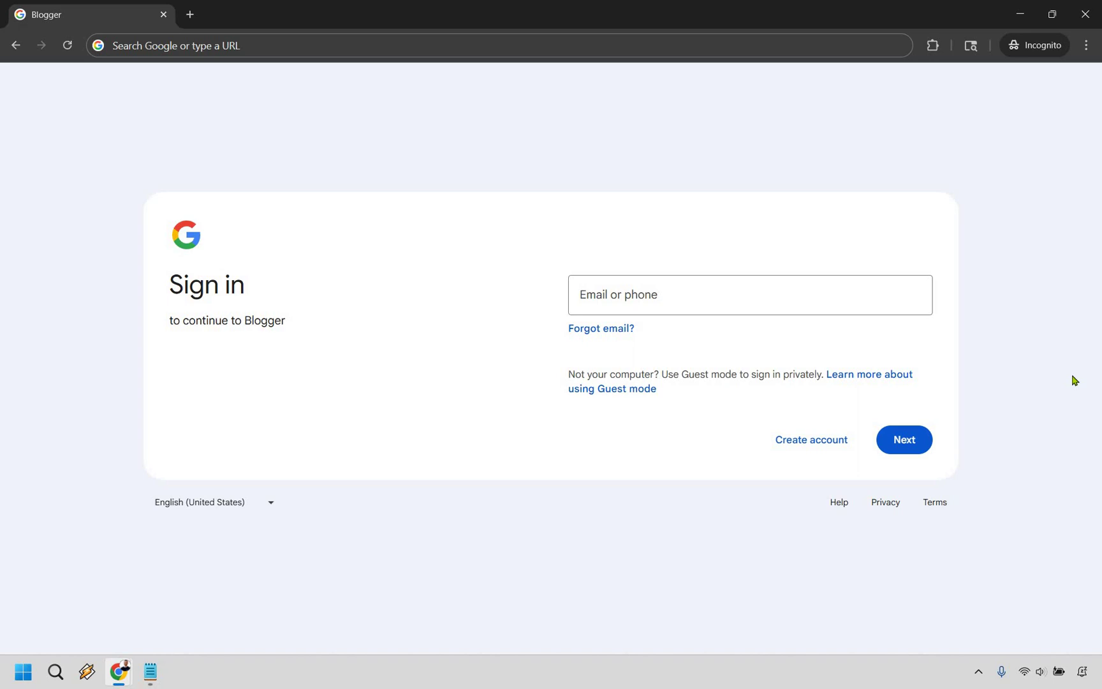
pyautogui.click(1100, 3)
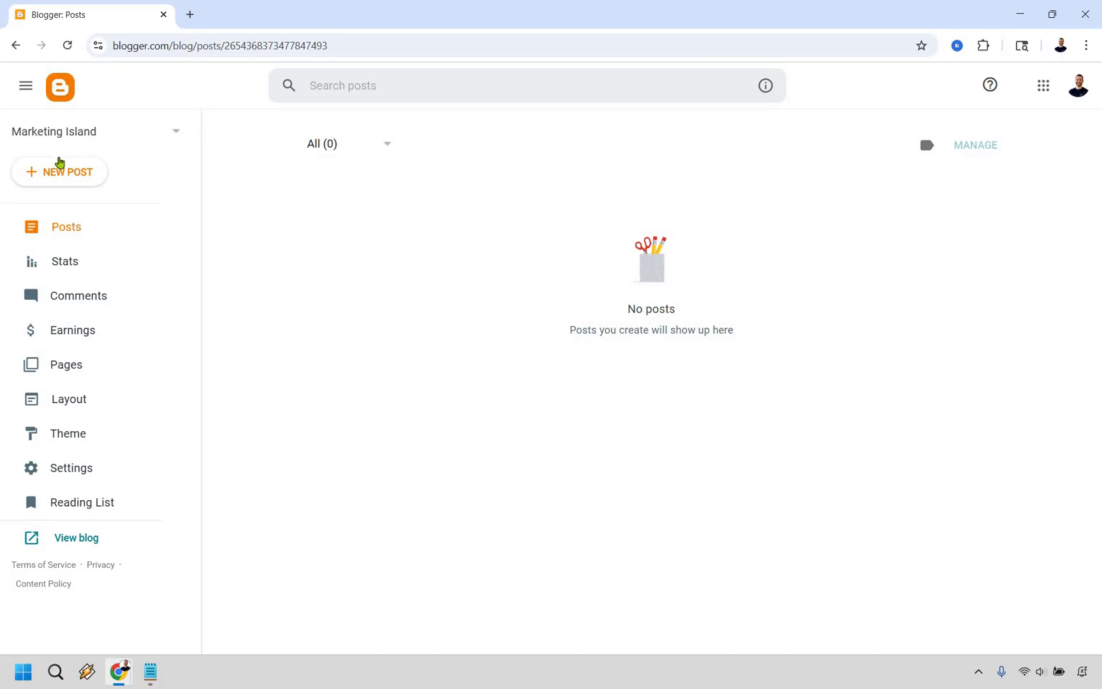
# Check the blog list, Stats and Comments, ending on the empty Pages section
pyautogui.click(58, 160)
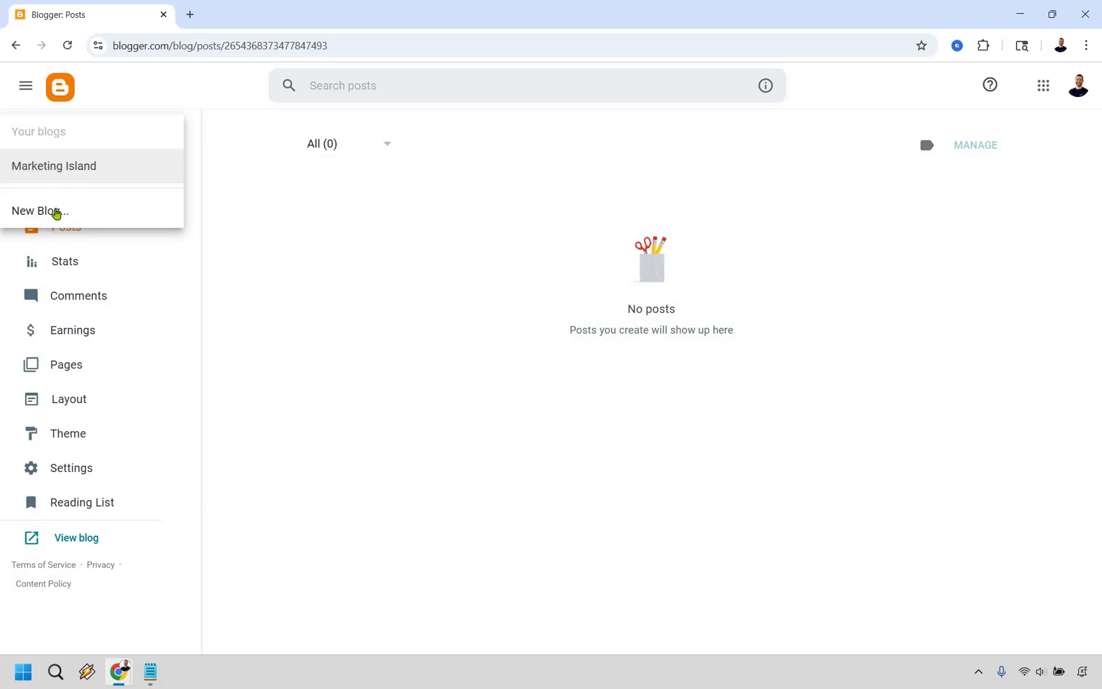
pyautogui.click(400, 261)
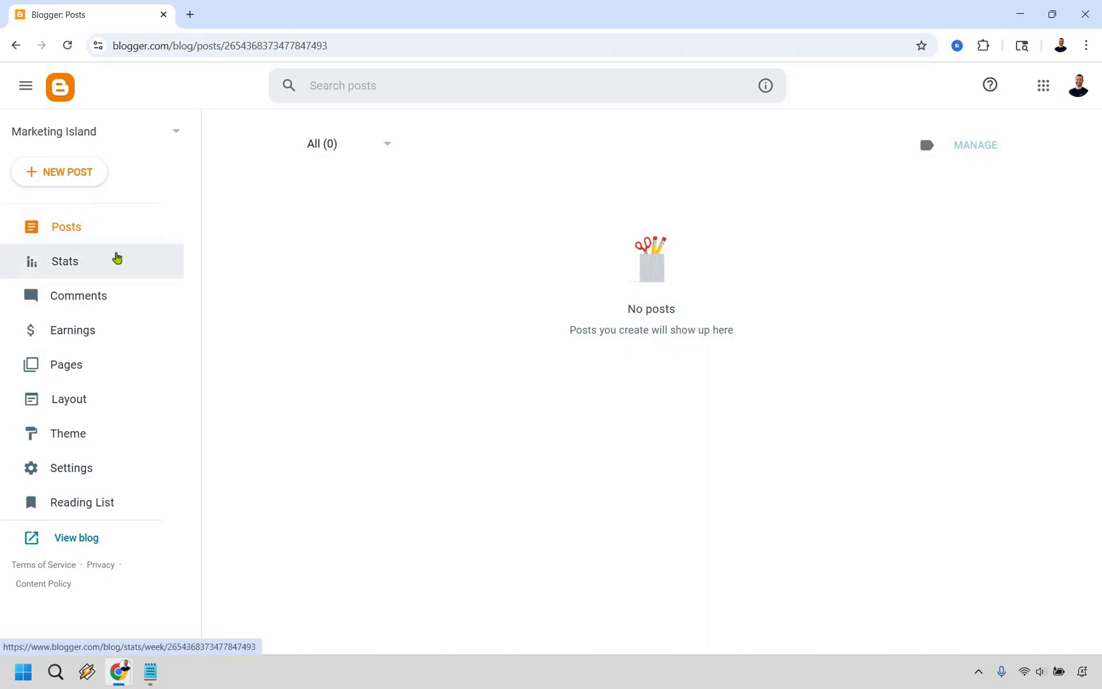
pyautogui.click(116, 258)
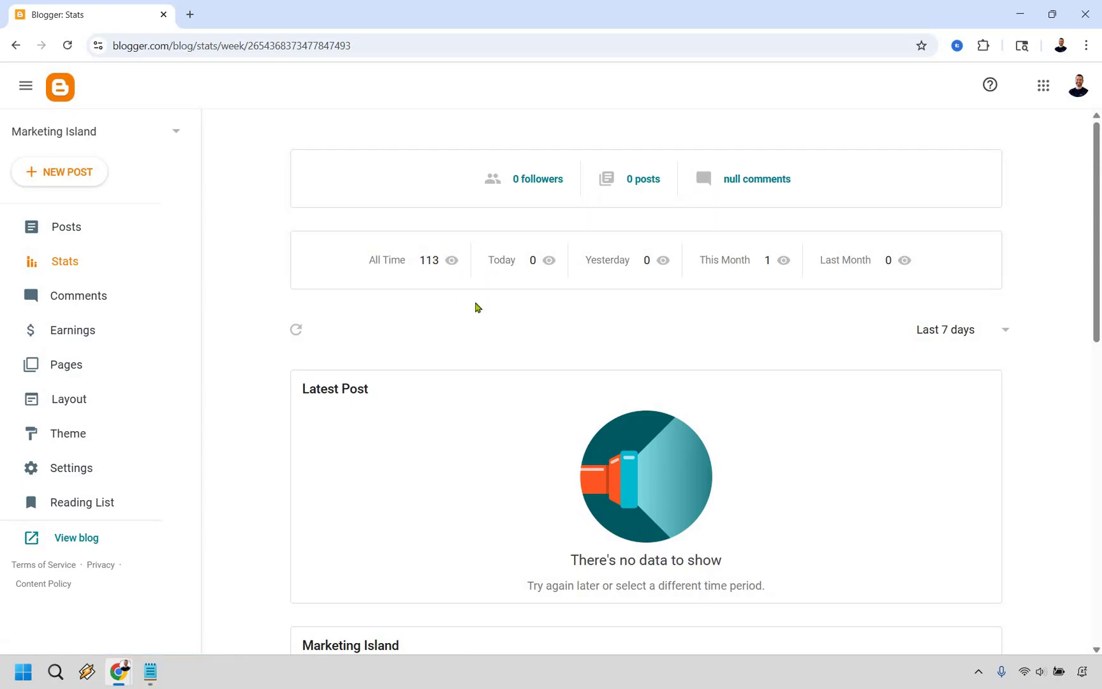
pyautogui.click(95, 295)
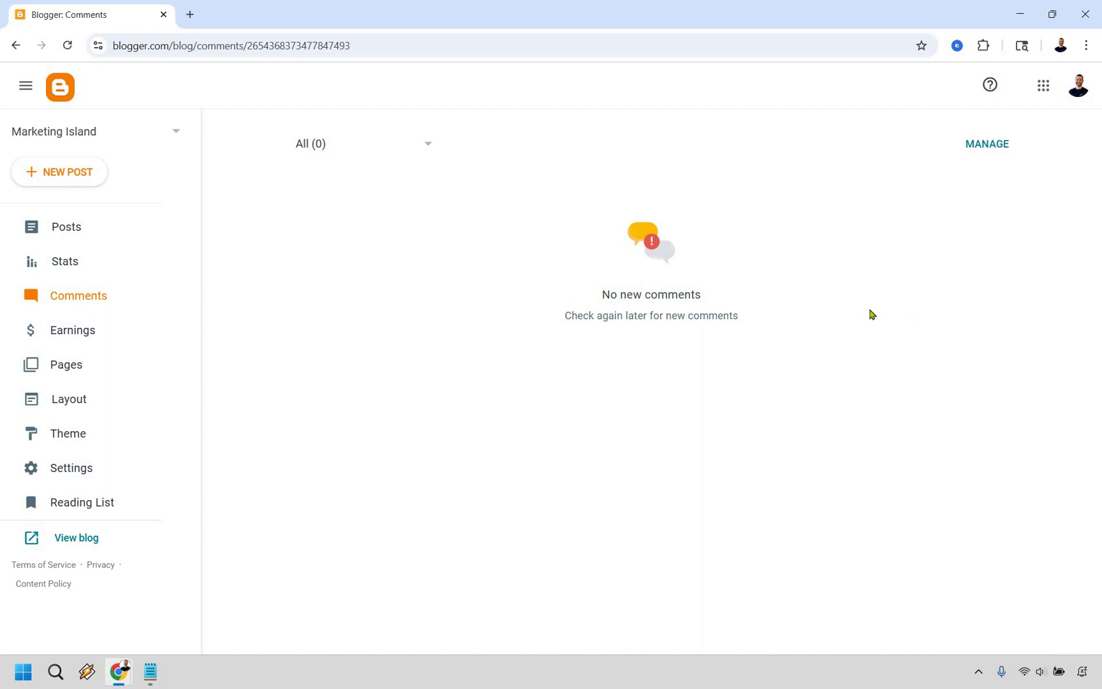
pyautogui.click(101, 335)
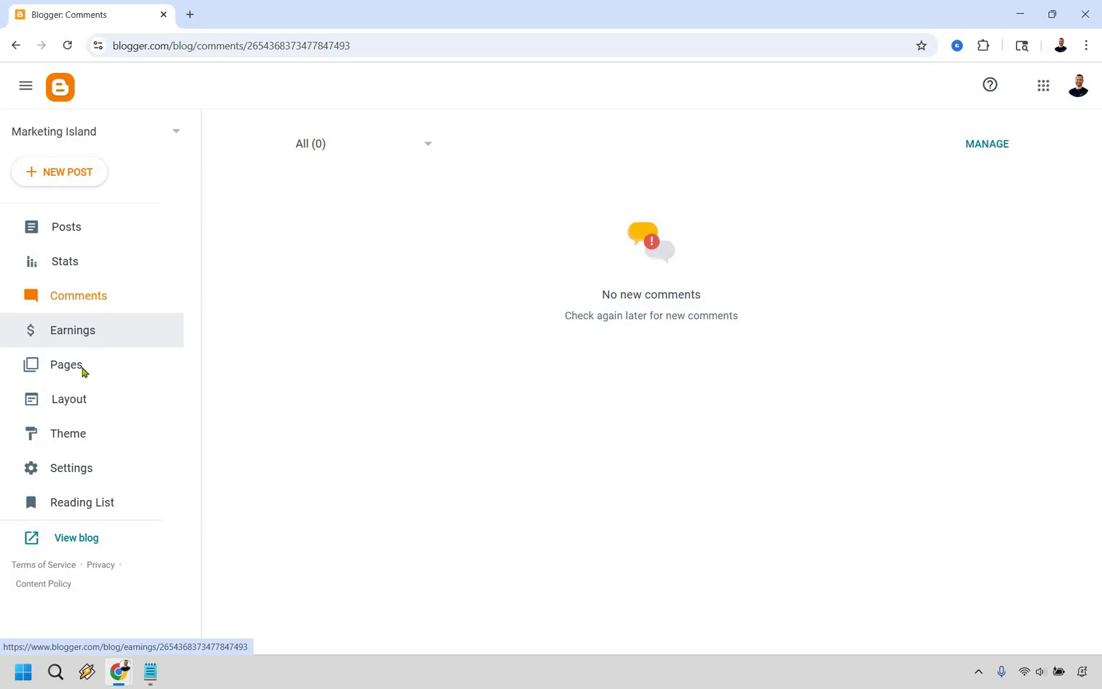
pyautogui.click(81, 368)
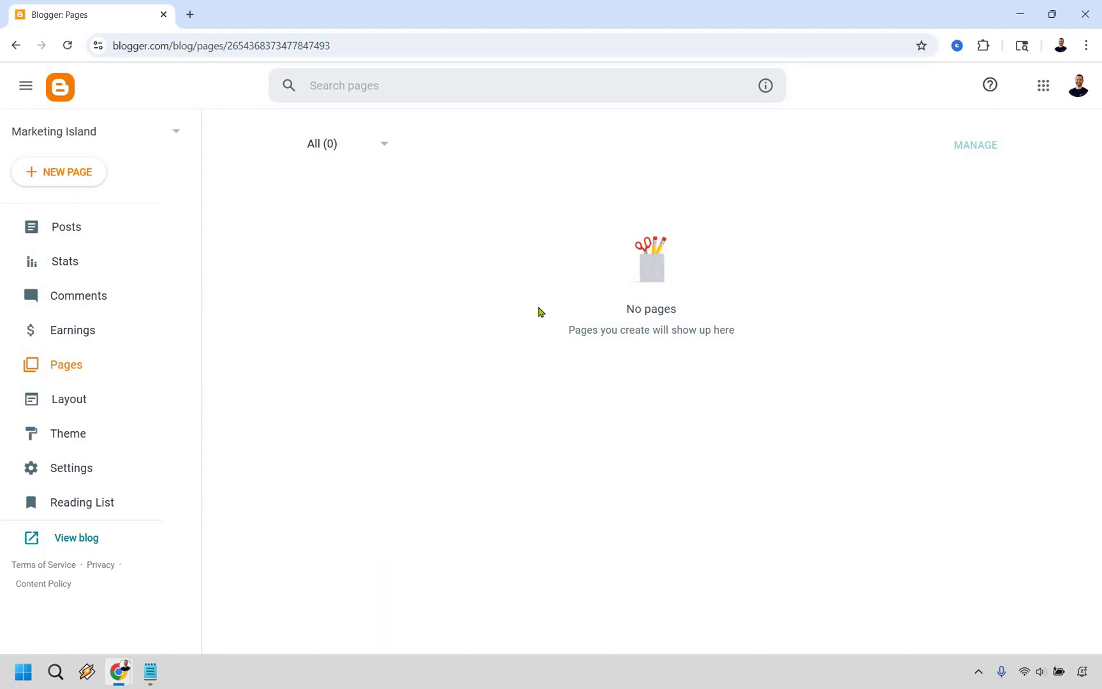
# Open Layout, inspect the Pages gadget settings without adding an item, and scroll to the Footer
pyautogui.click(69, 406)
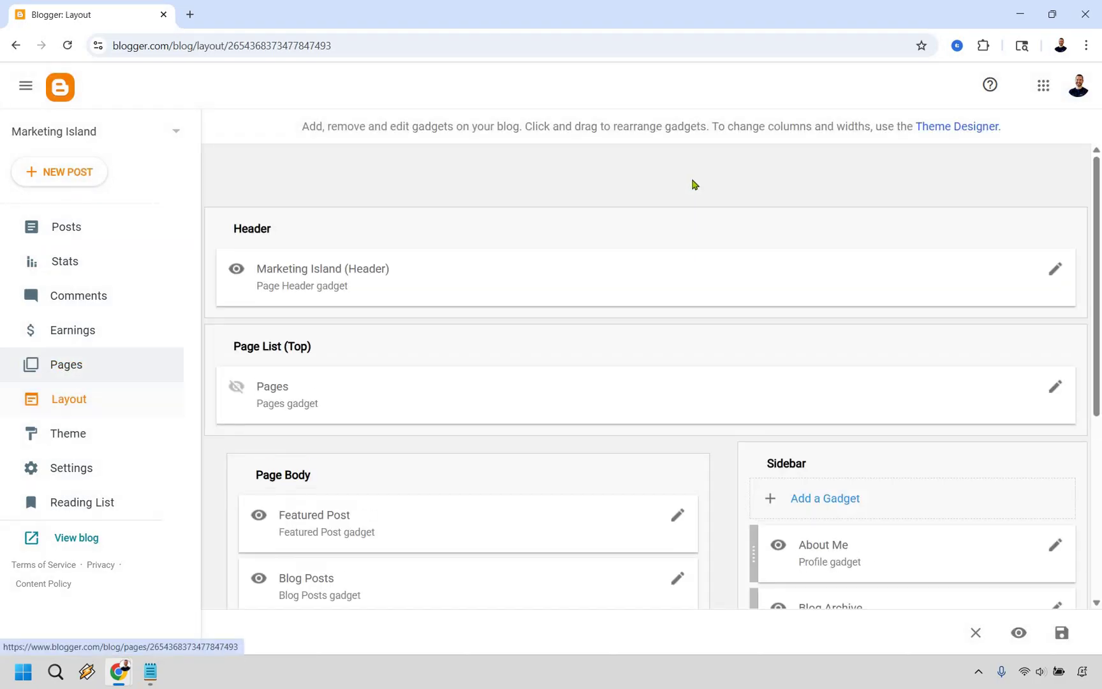
pyautogui.scroll(-1, 345, 322)
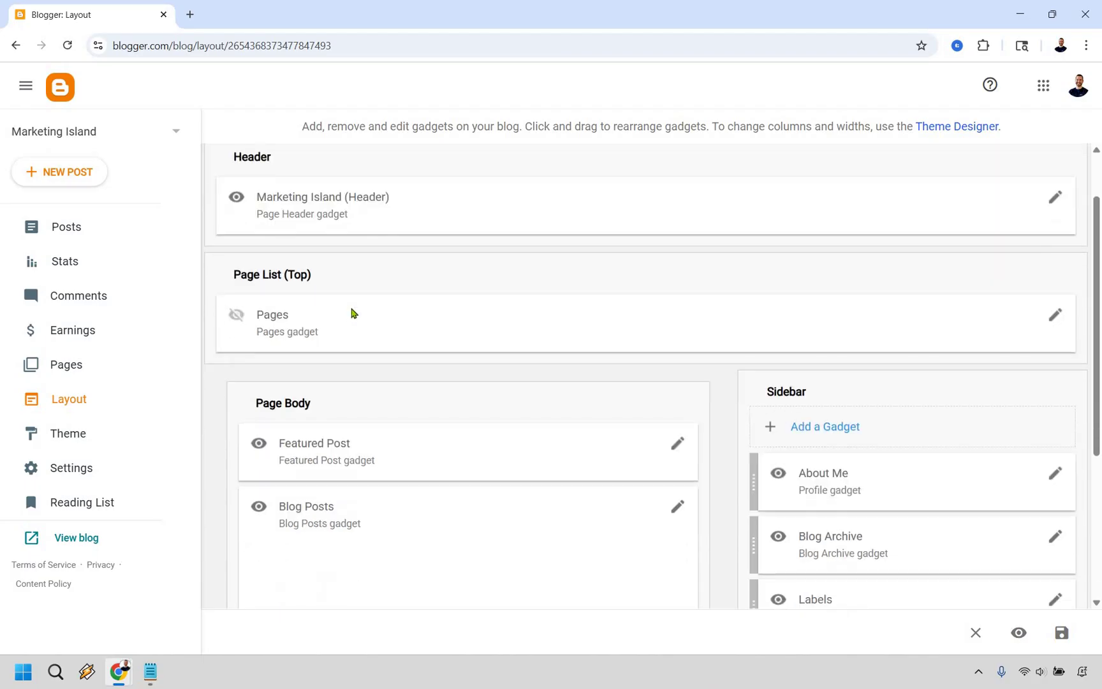
pyautogui.scroll(1, 370, 399)
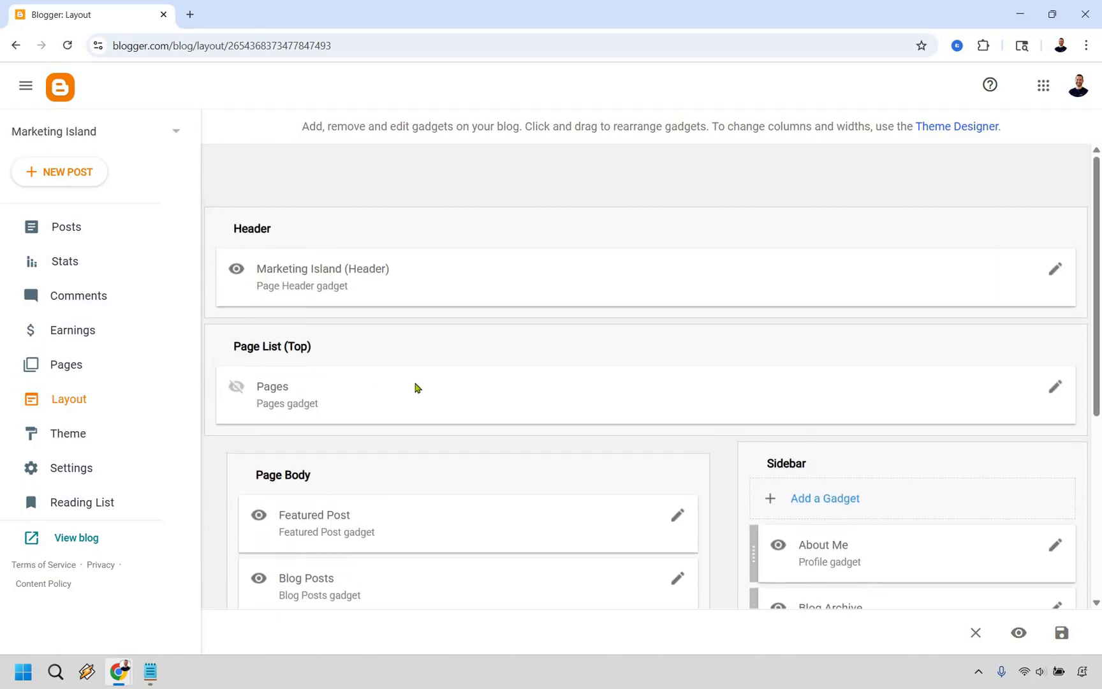
pyautogui.click(1055, 387)
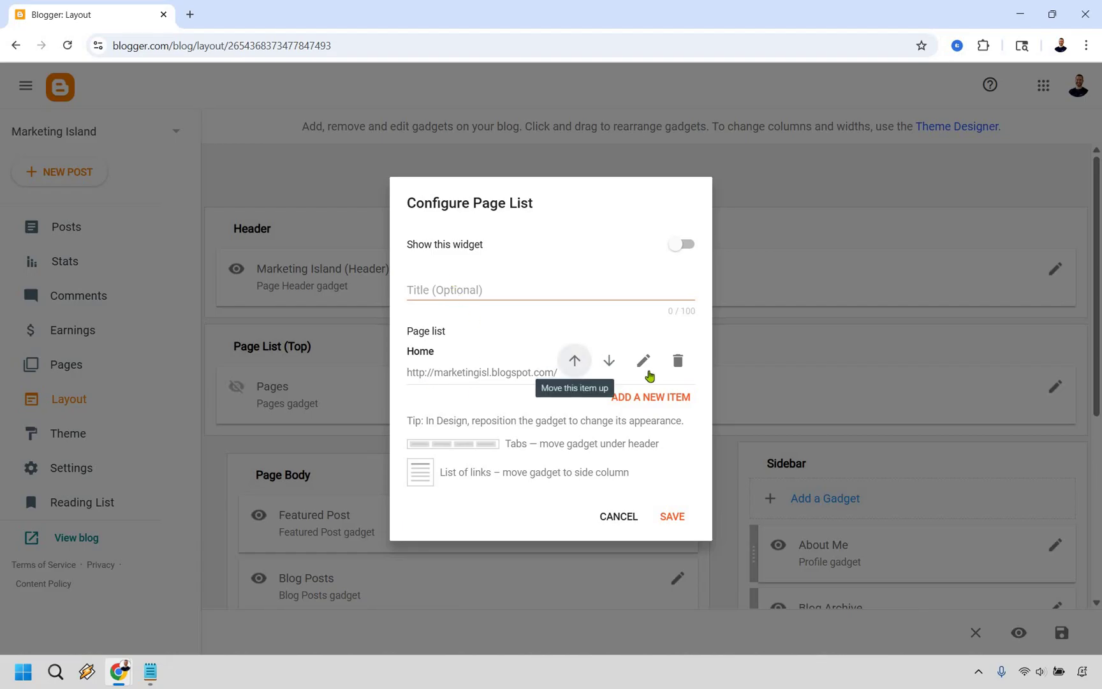
pyautogui.click(650, 398)
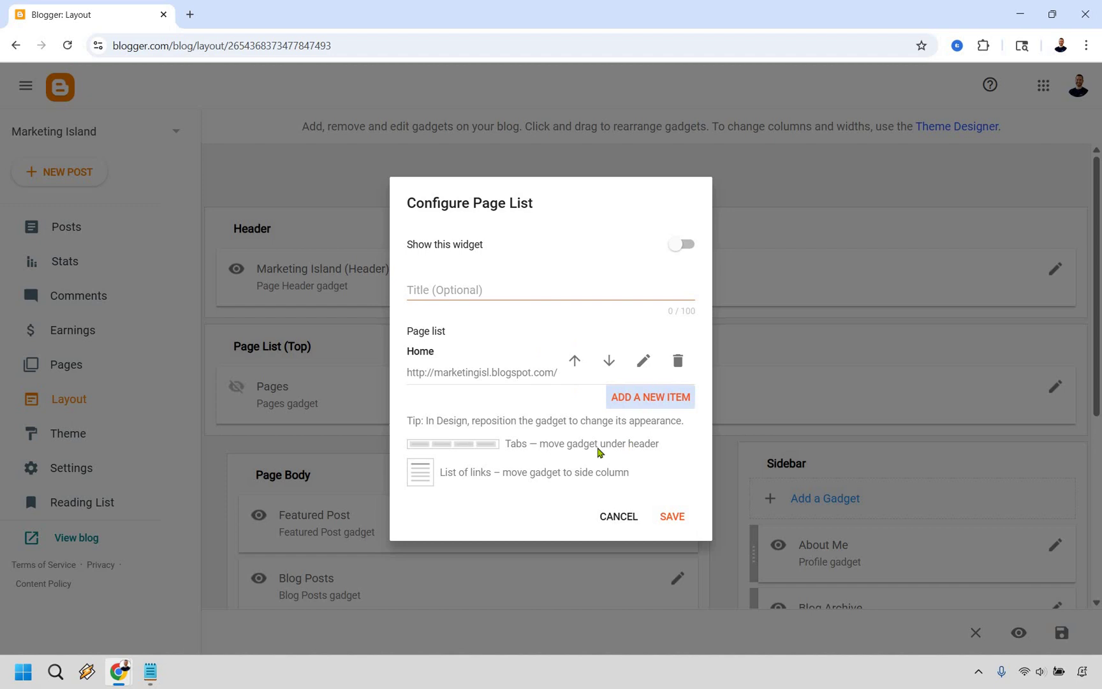
pyautogui.click(597, 513)
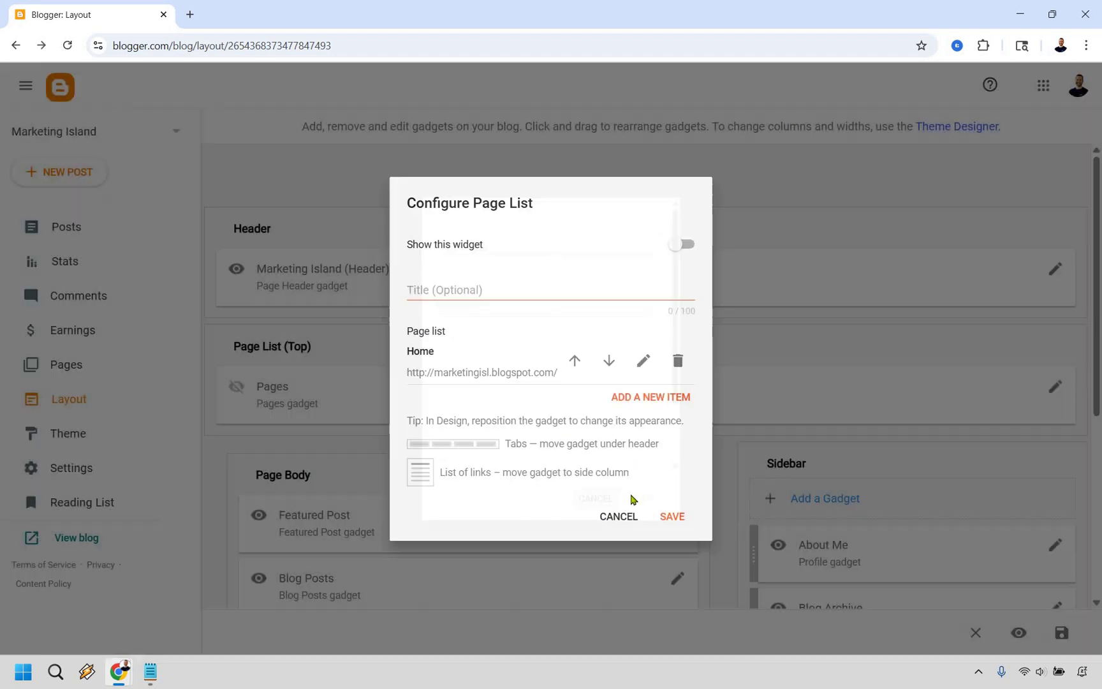
pyautogui.click(622, 518)
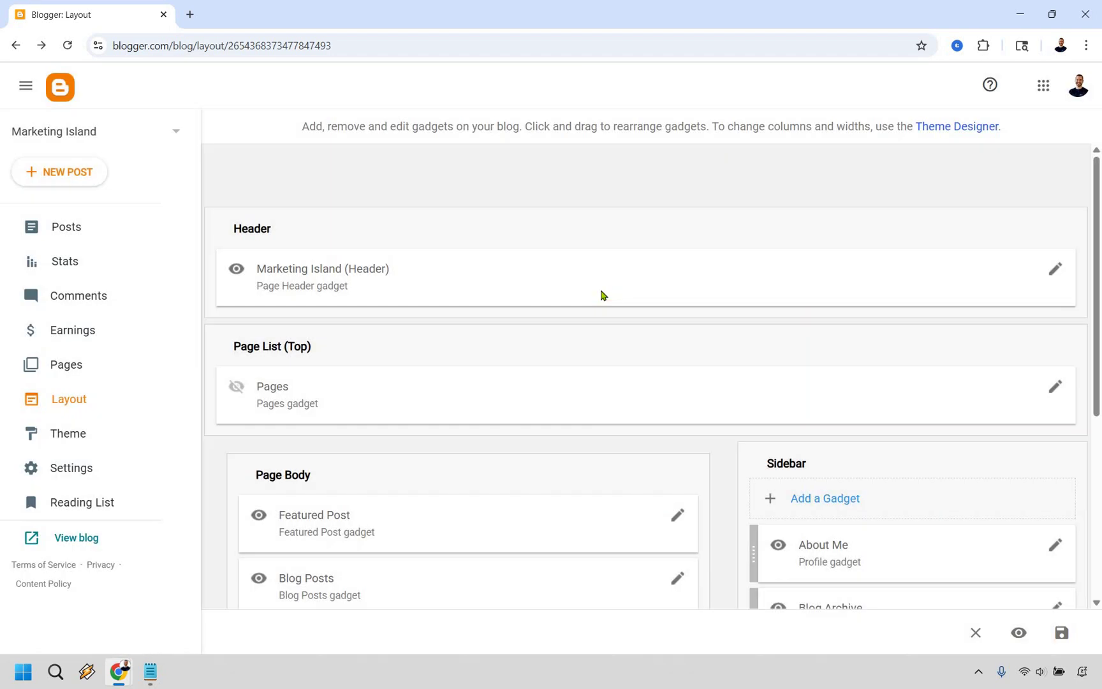
pyautogui.scroll(-2, 415, 383)
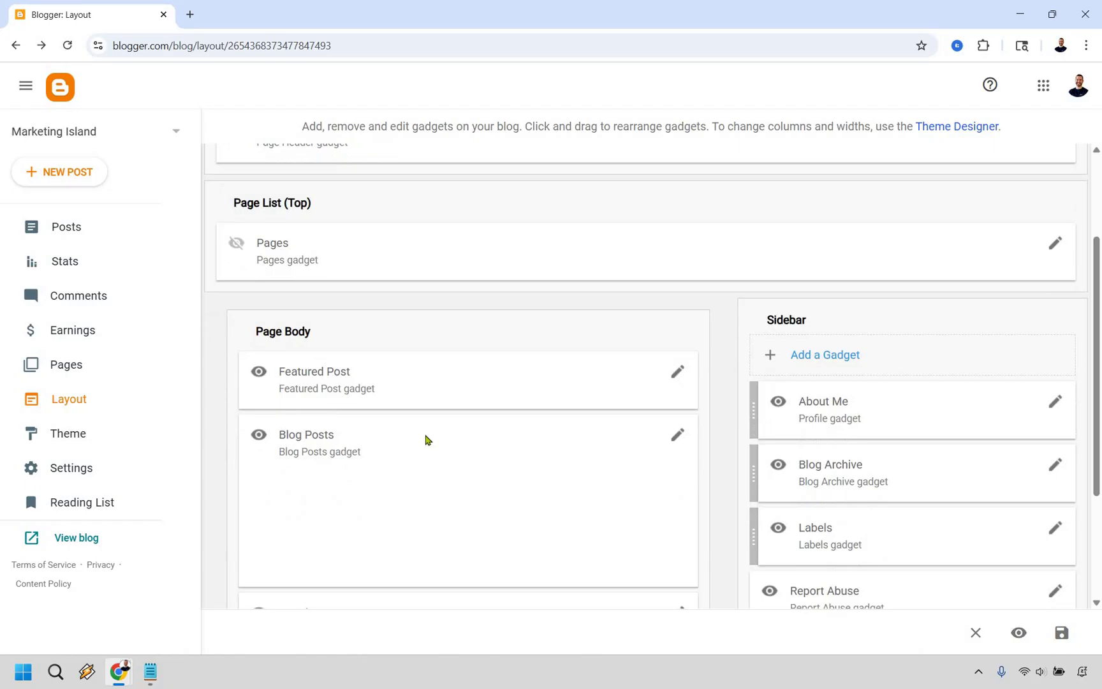
pyautogui.scroll(-1, 913, 532)
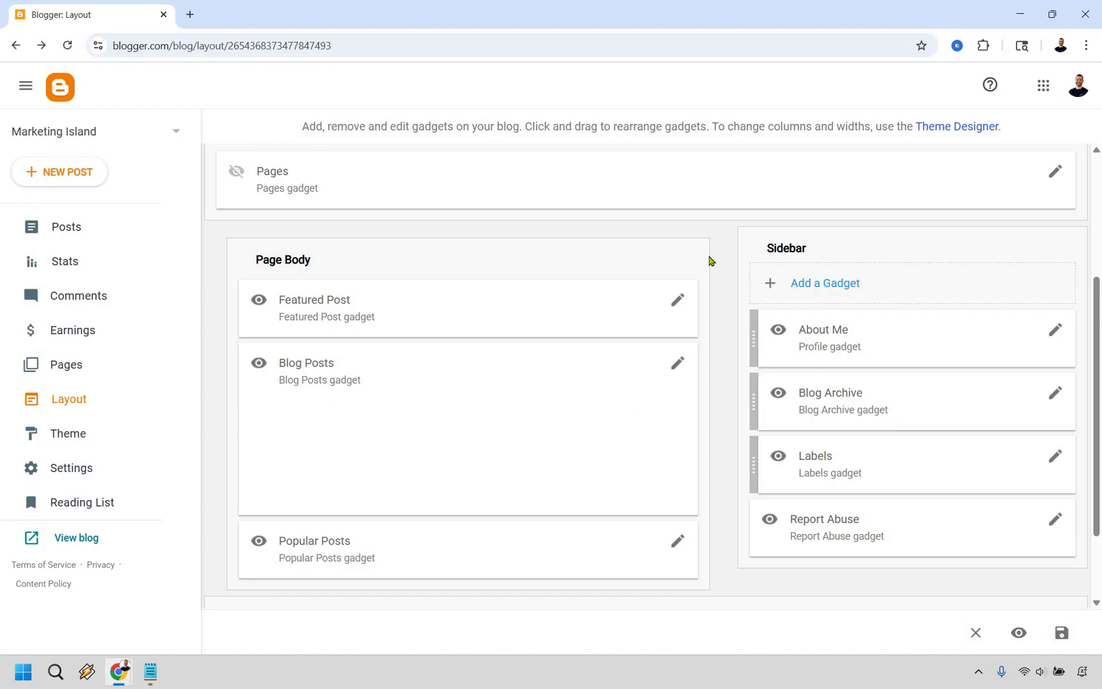
pyautogui.scroll(-2, 710, 260)
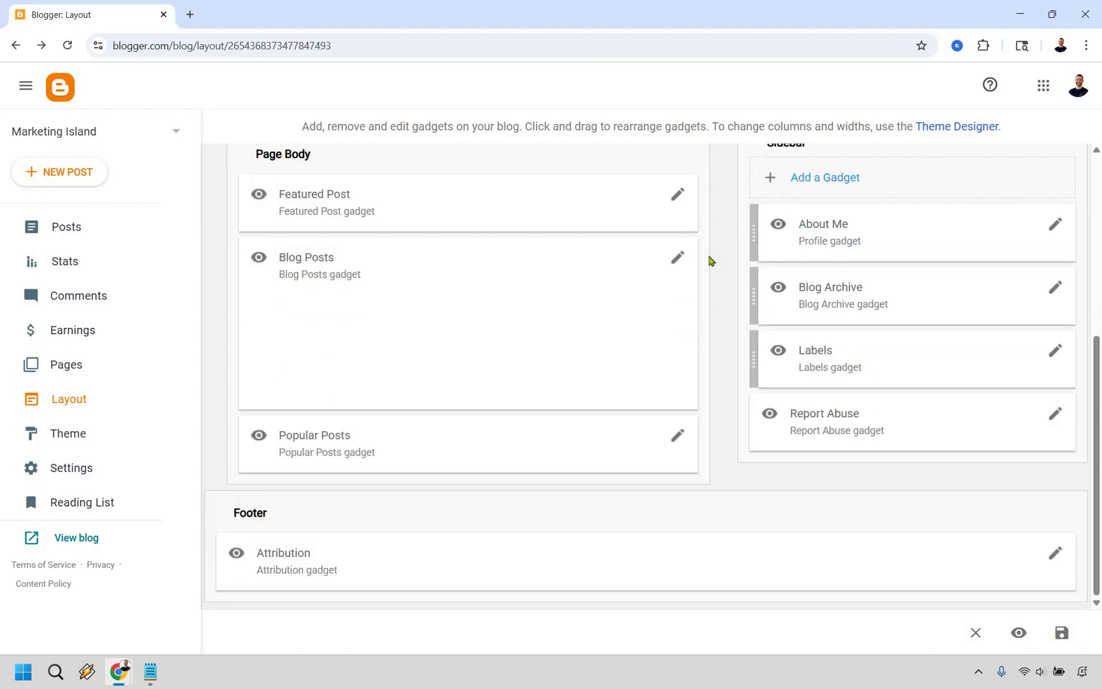
# Open Theme, preview Soho Light, and look over the Customize options, keeping Notable Light
pyautogui.click(68, 439)
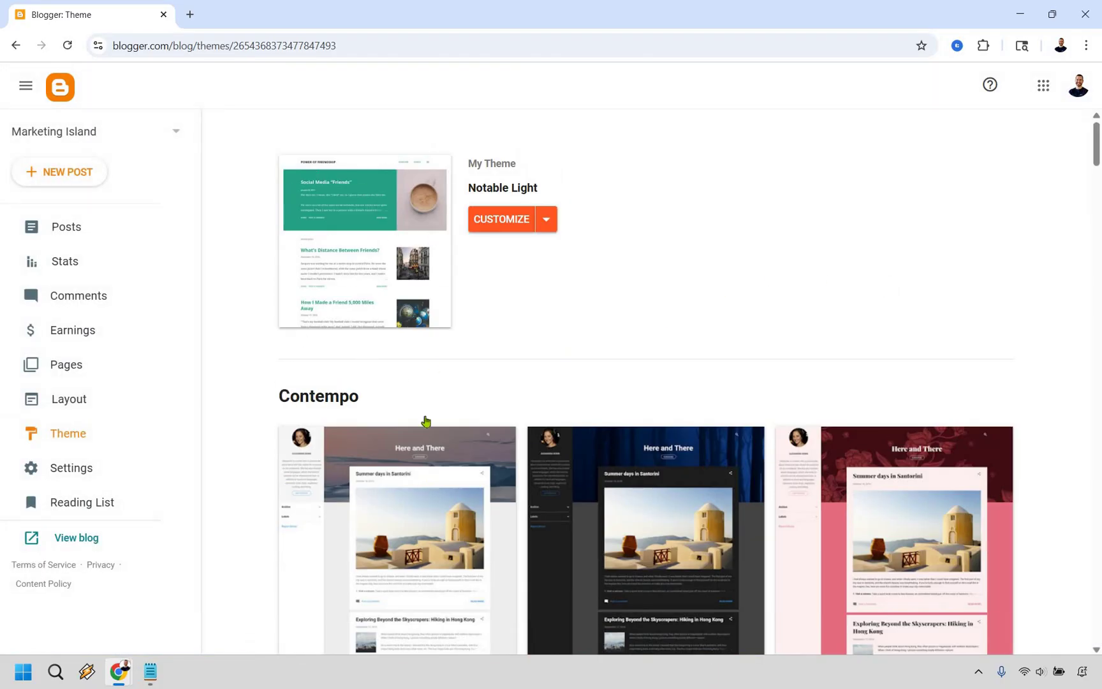
pyautogui.scroll(-10, 407, 350)
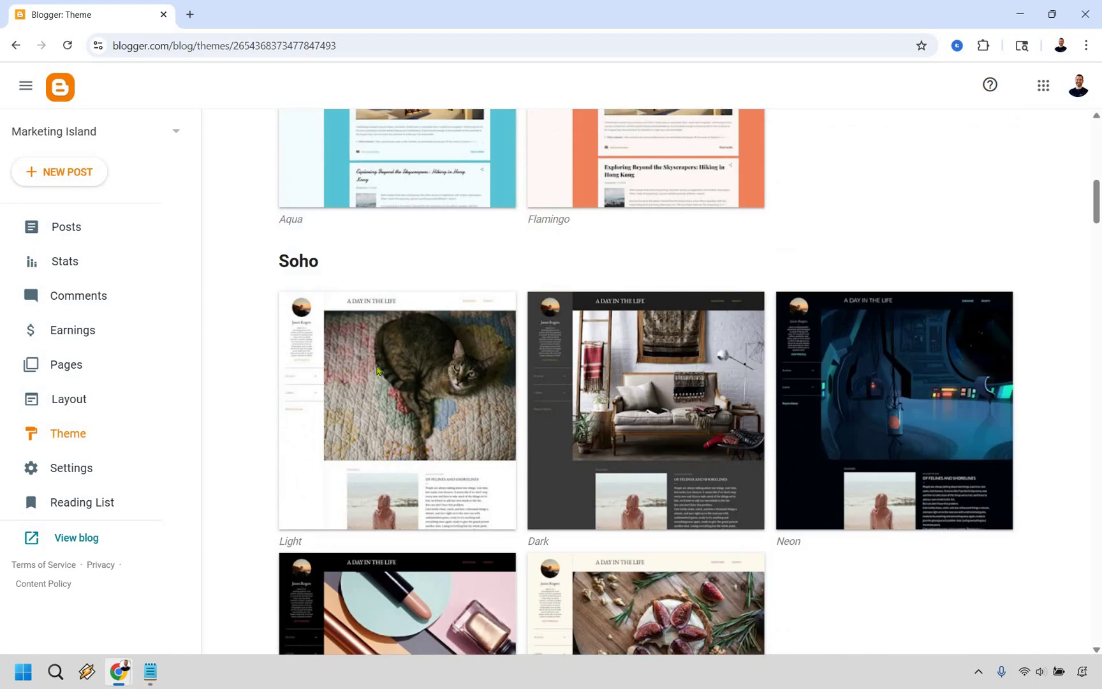
pyautogui.click(377, 370)
pyautogui.scroll(-2, 300, 524)
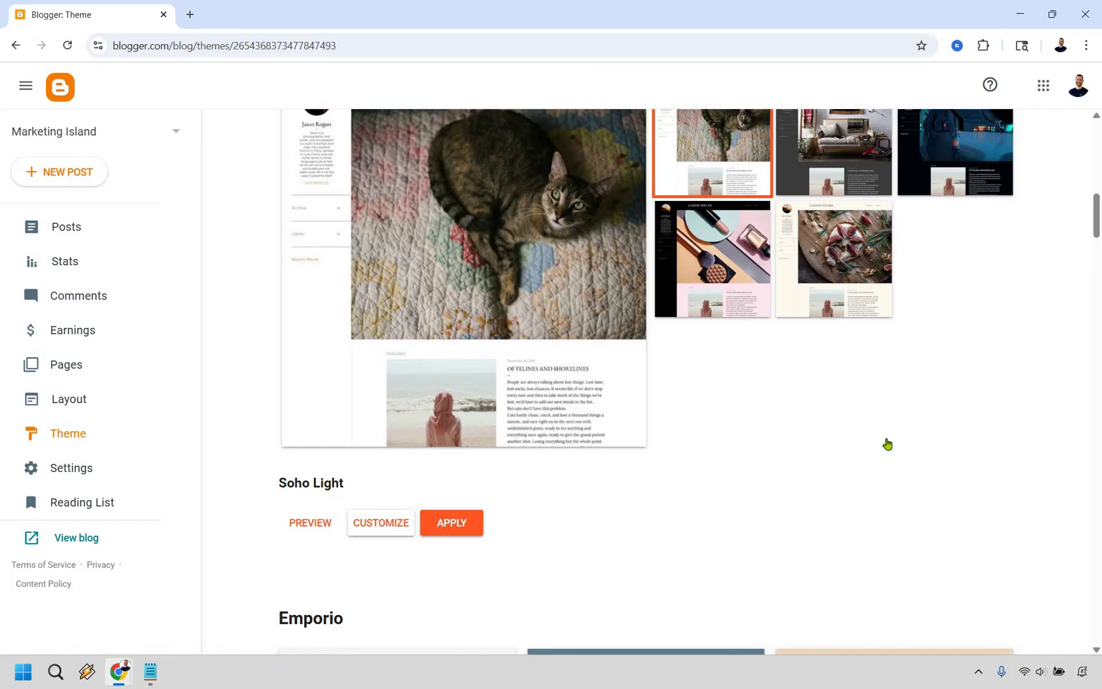
pyautogui.scroll(10, 887, 443)
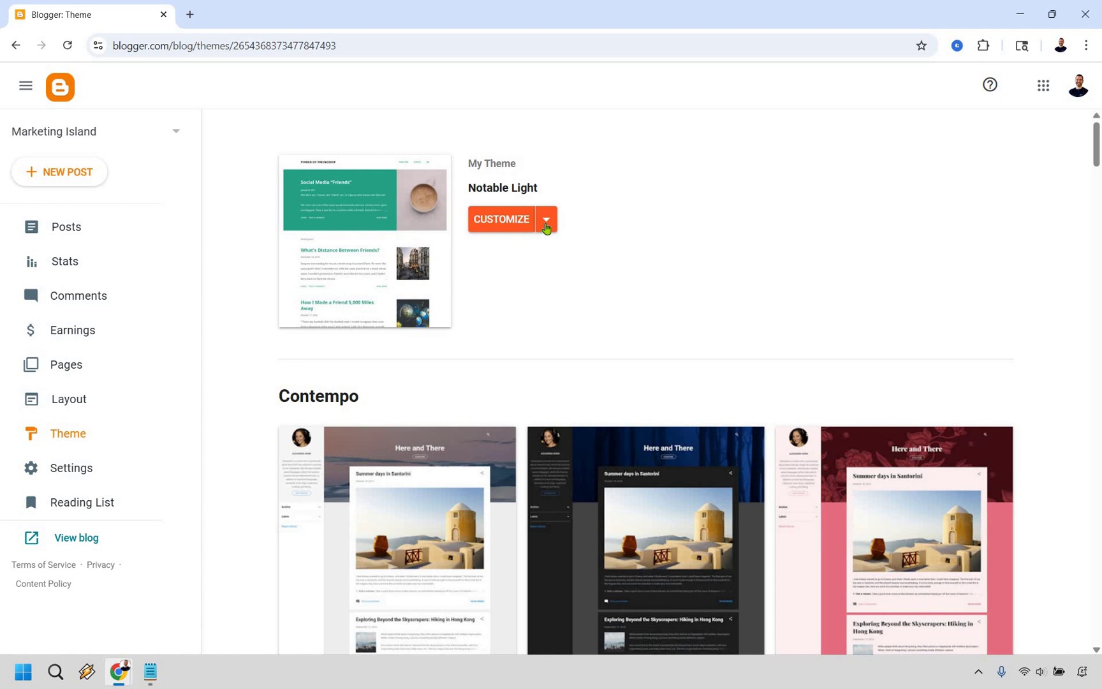
pyautogui.click(546, 220)
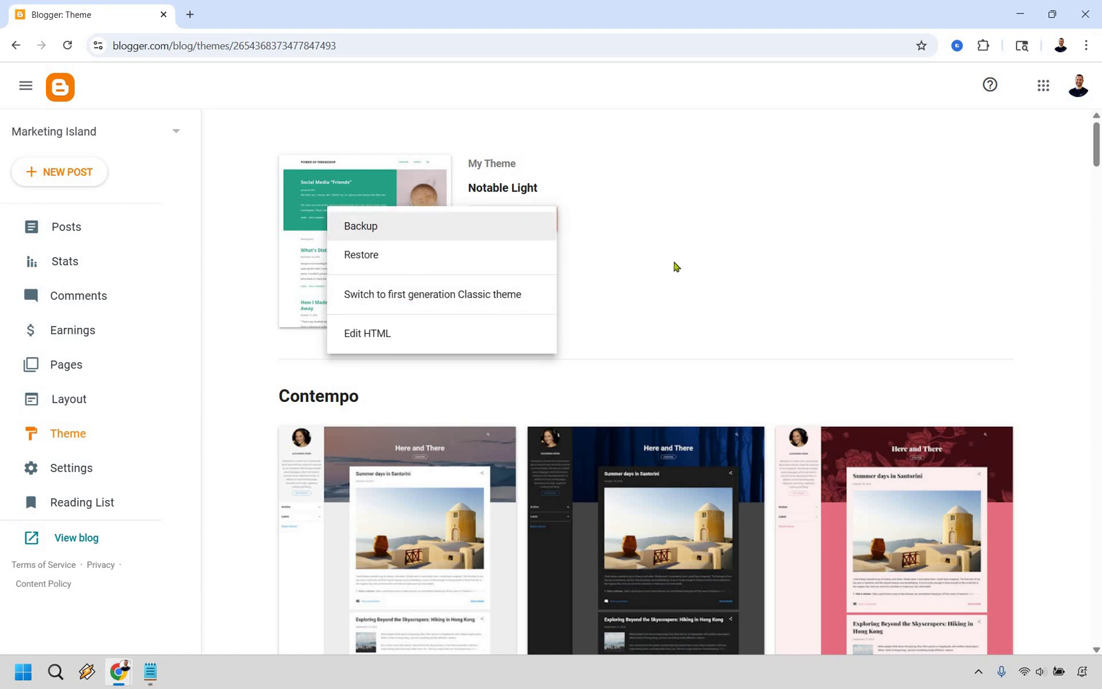
pyautogui.click(493, 229)
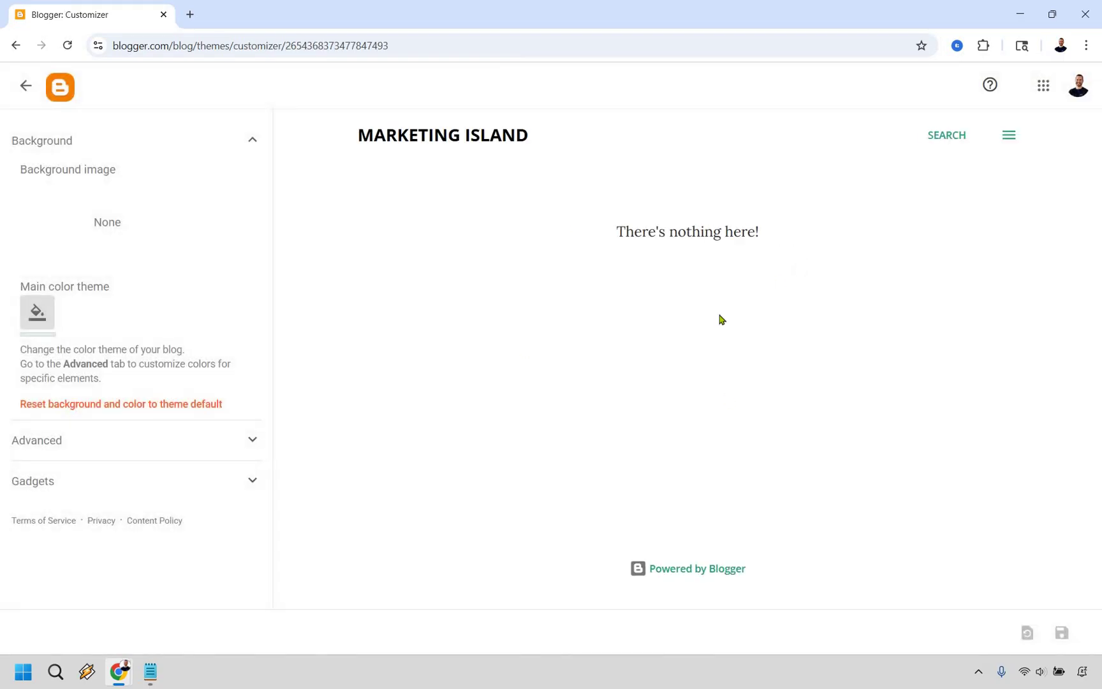
# Look through the customizer's advanced colour, font and gadget settings, then exit to Theme
pyautogui.click(102, 223)
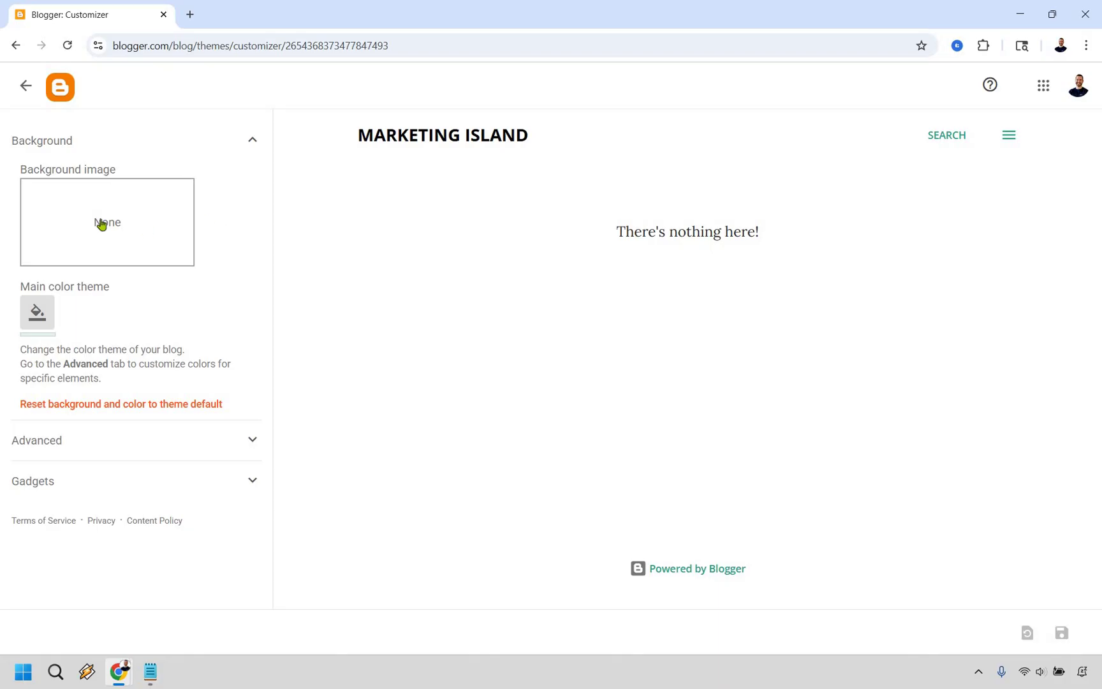
pyautogui.click(36, 311)
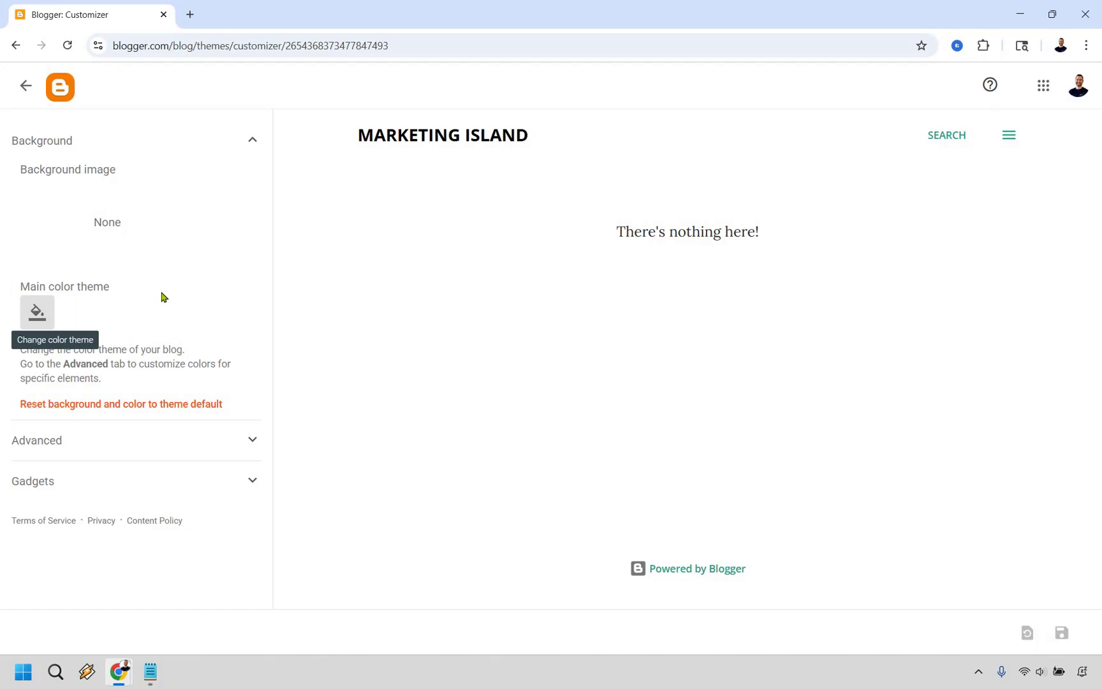
pyautogui.click(211, 443)
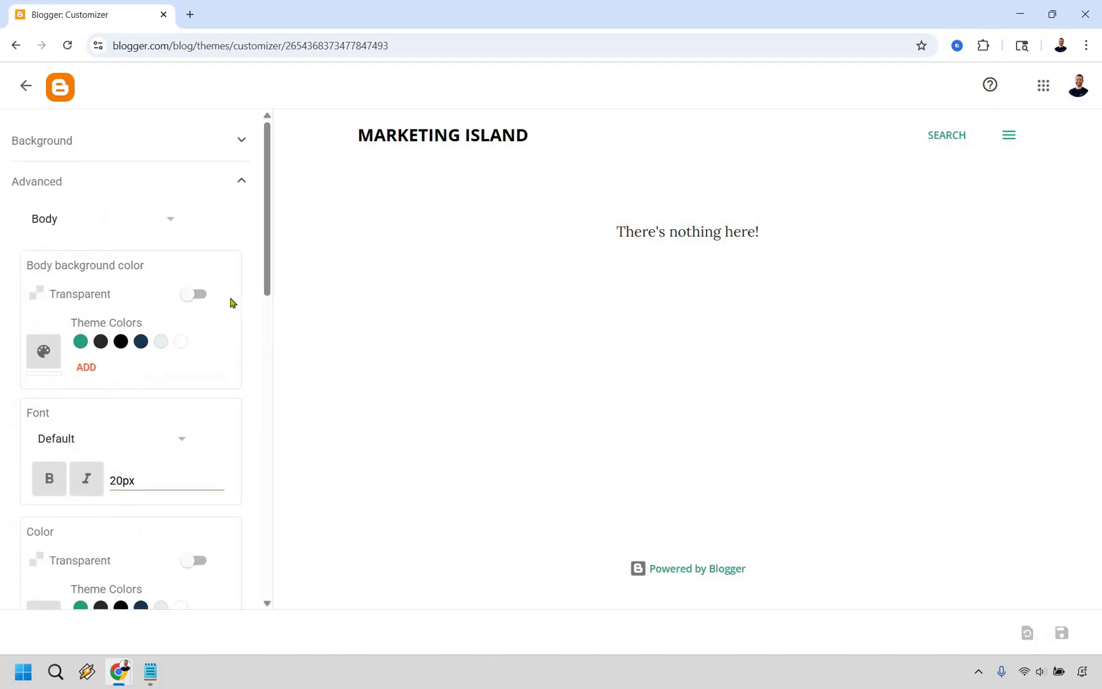
pyautogui.scroll(-3, 241, 295)
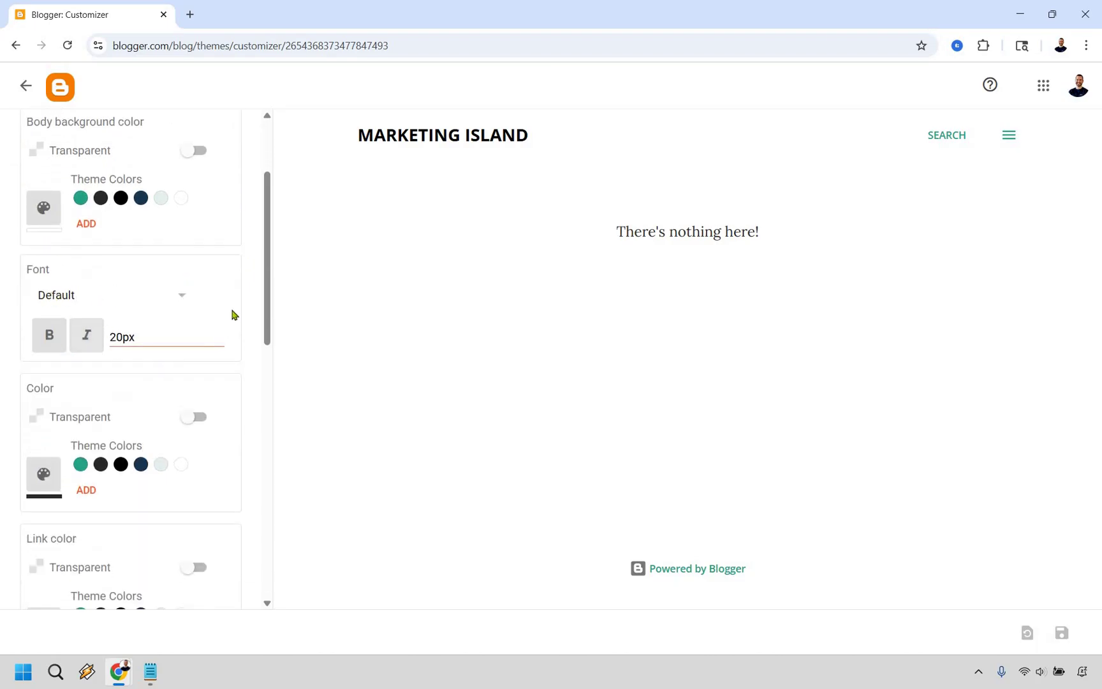
pyautogui.scroll(-6, 233, 306)
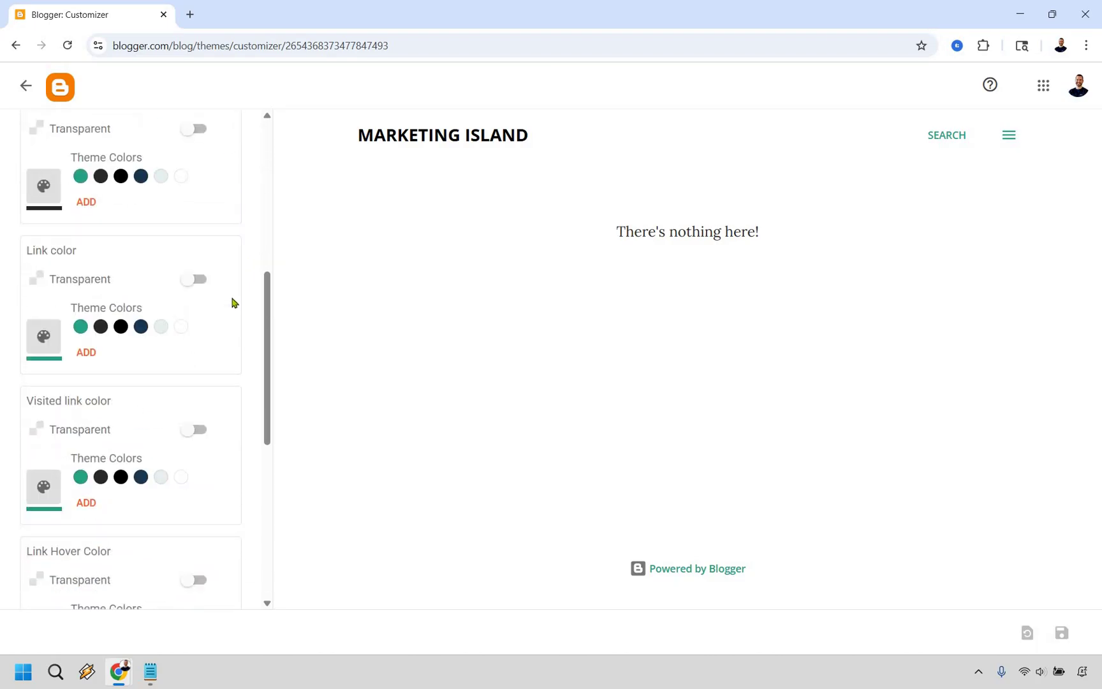
pyautogui.scroll(-9, 232, 303)
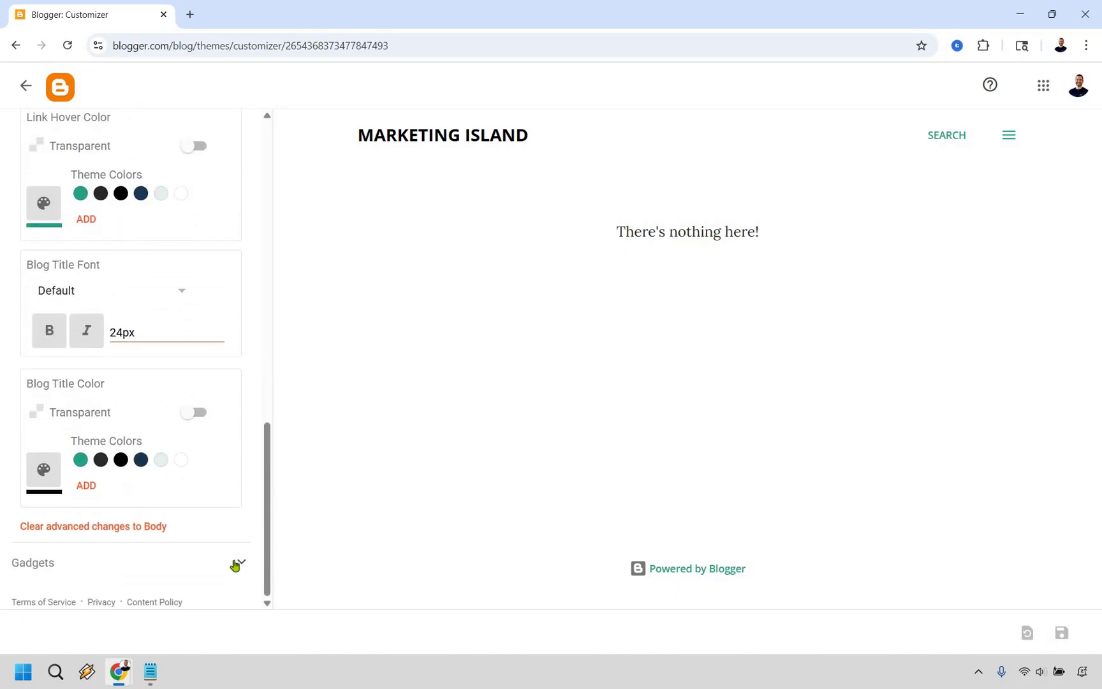
pyautogui.click(236, 563)
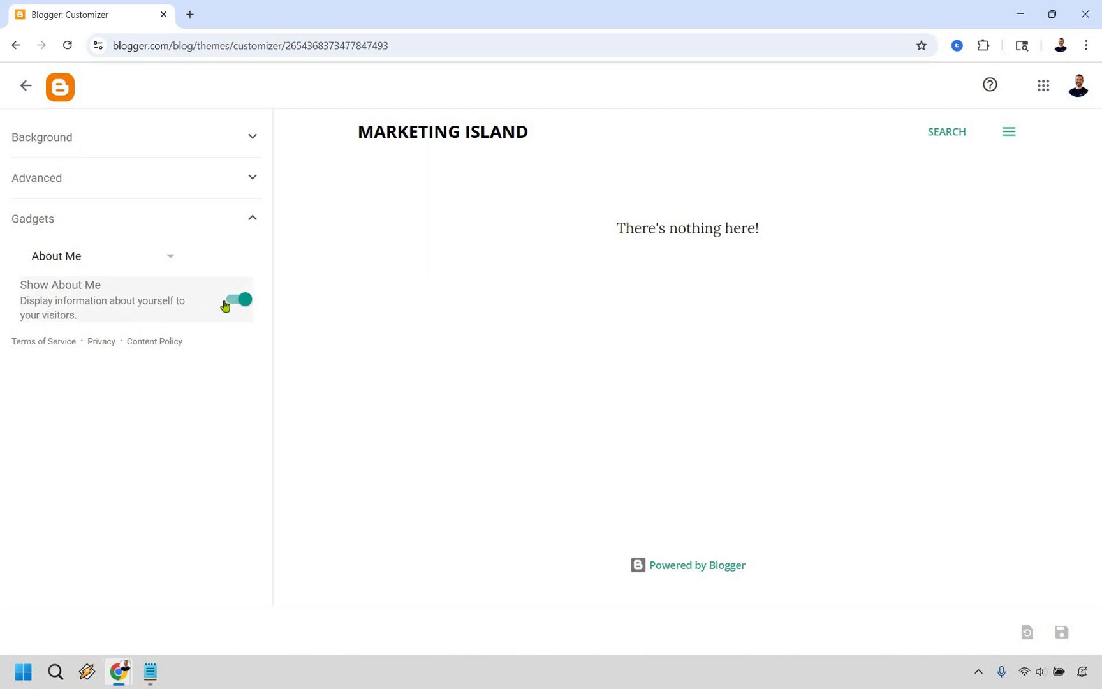
pyautogui.click(152, 179)
pyautogui.click(166, 140)
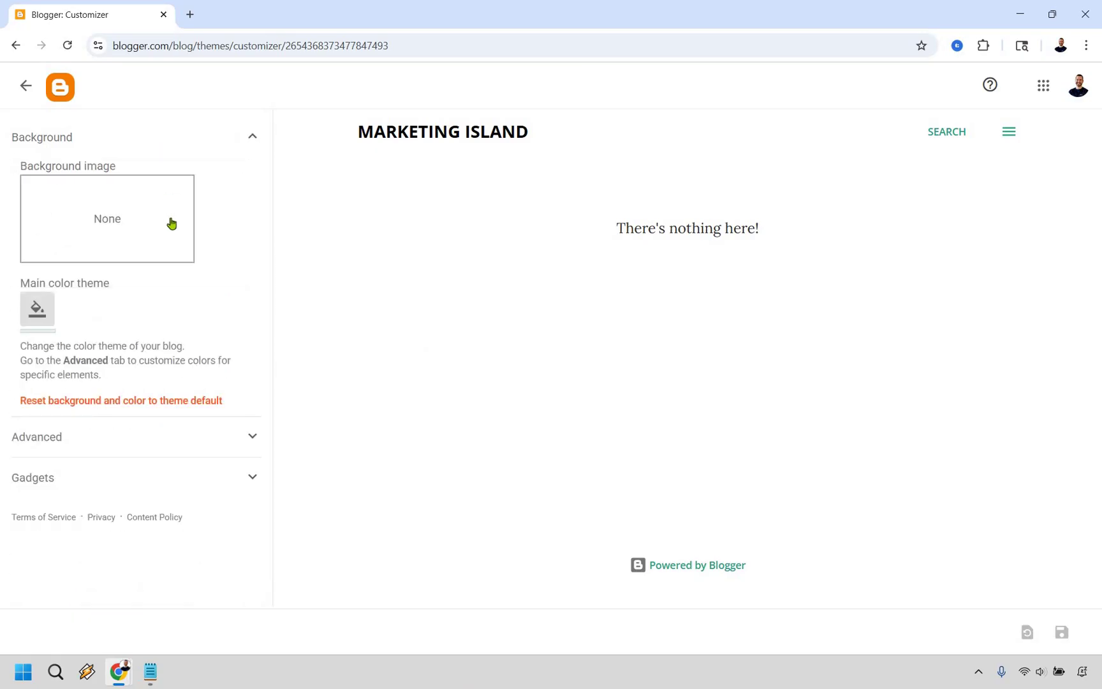
pyautogui.click(23, 89)
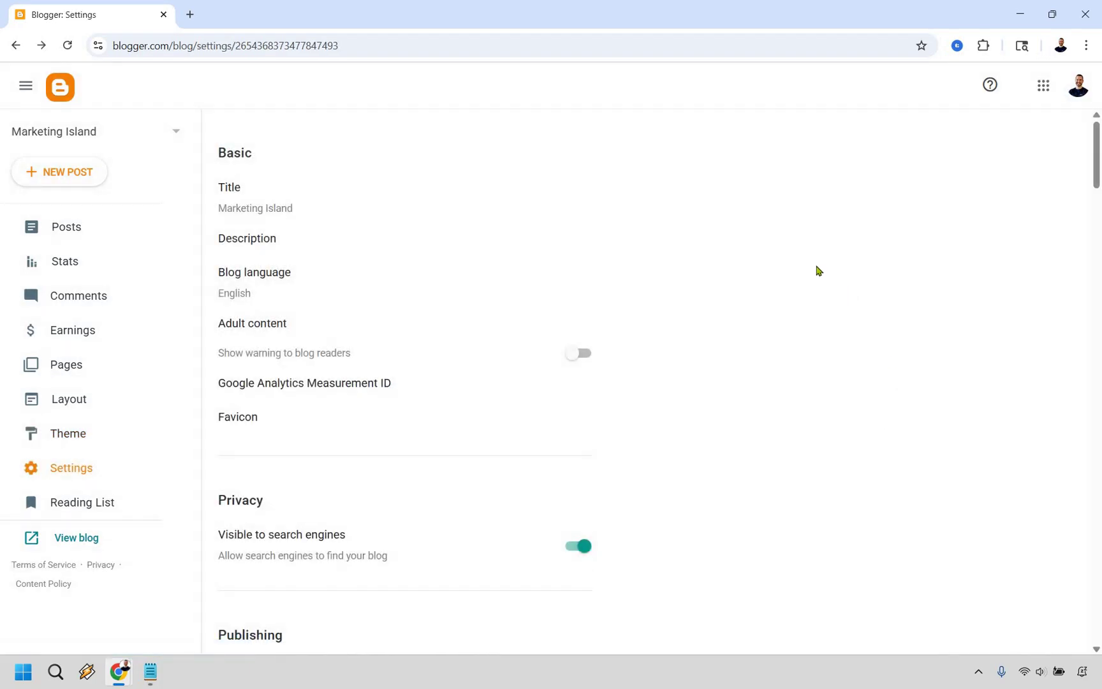
# Leave the title as Marketing Island and switch on the HTTPS redirect
pyautogui.click(274, 209)
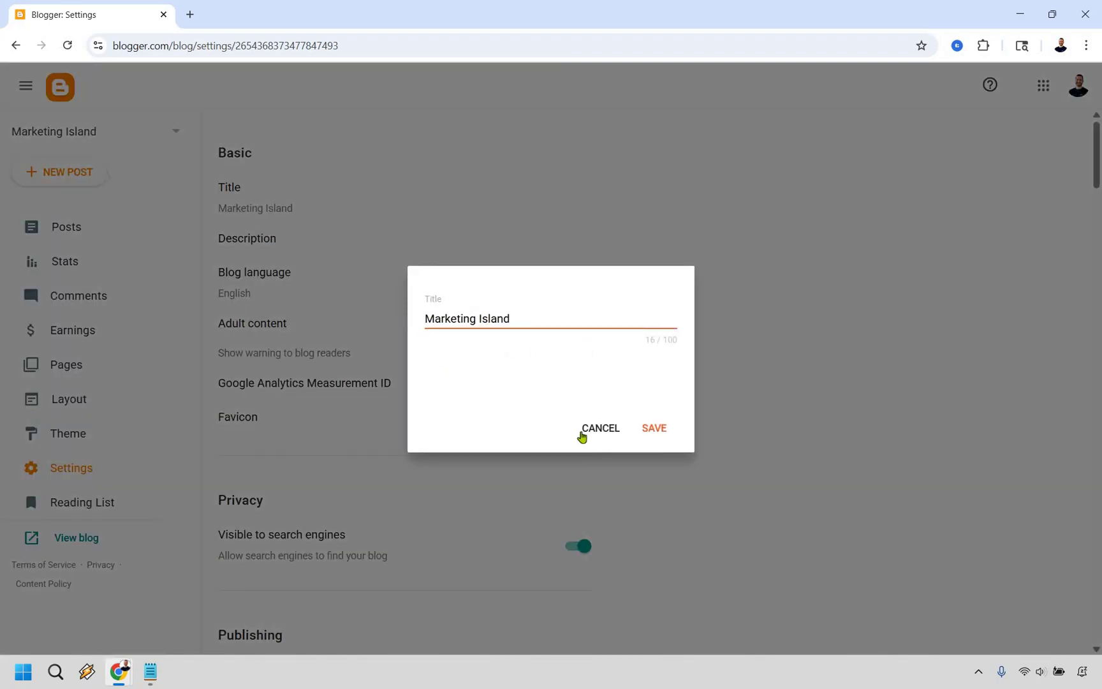
pyautogui.click(593, 429)
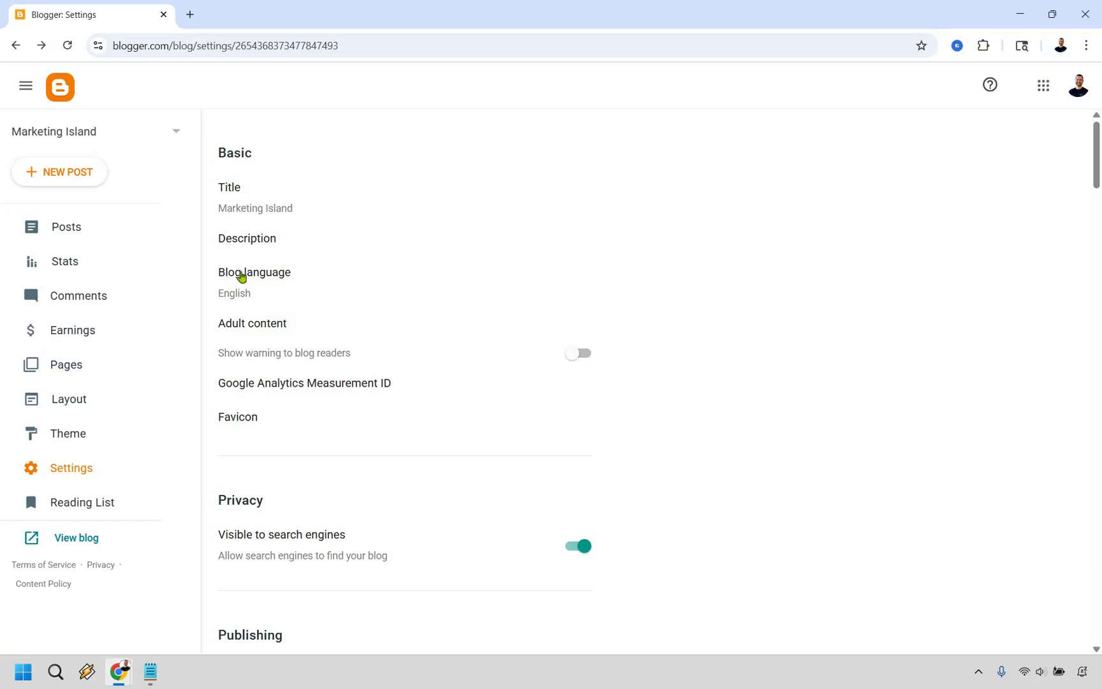
pyautogui.scroll(-2, 239, 278)
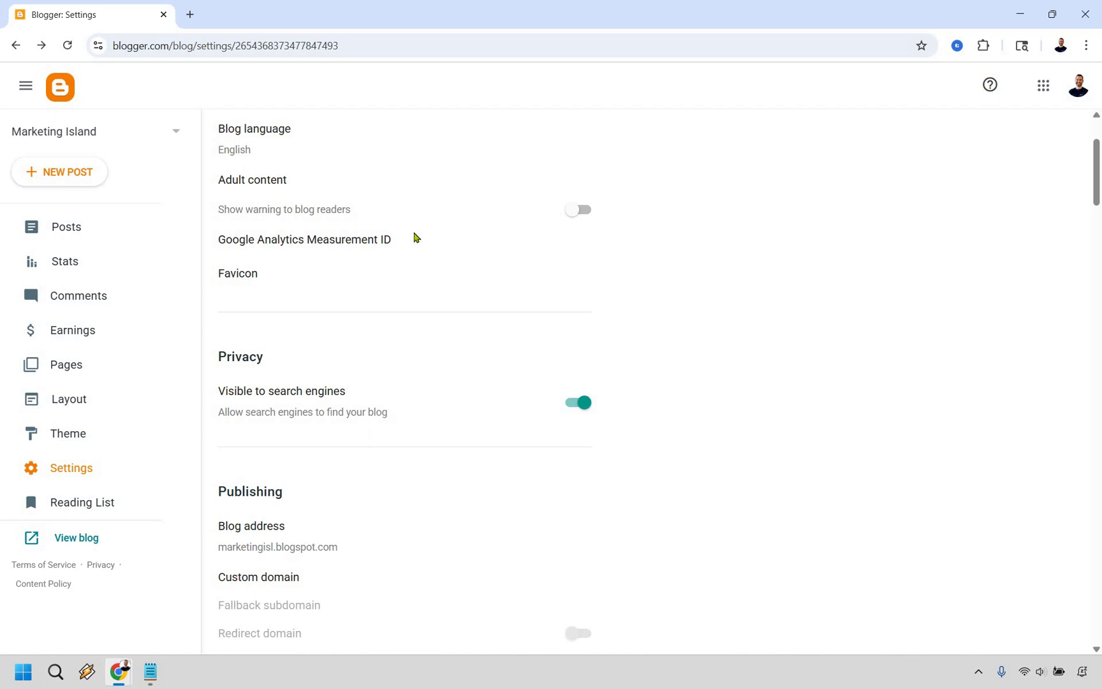
pyautogui.scroll(-2, 421, 249)
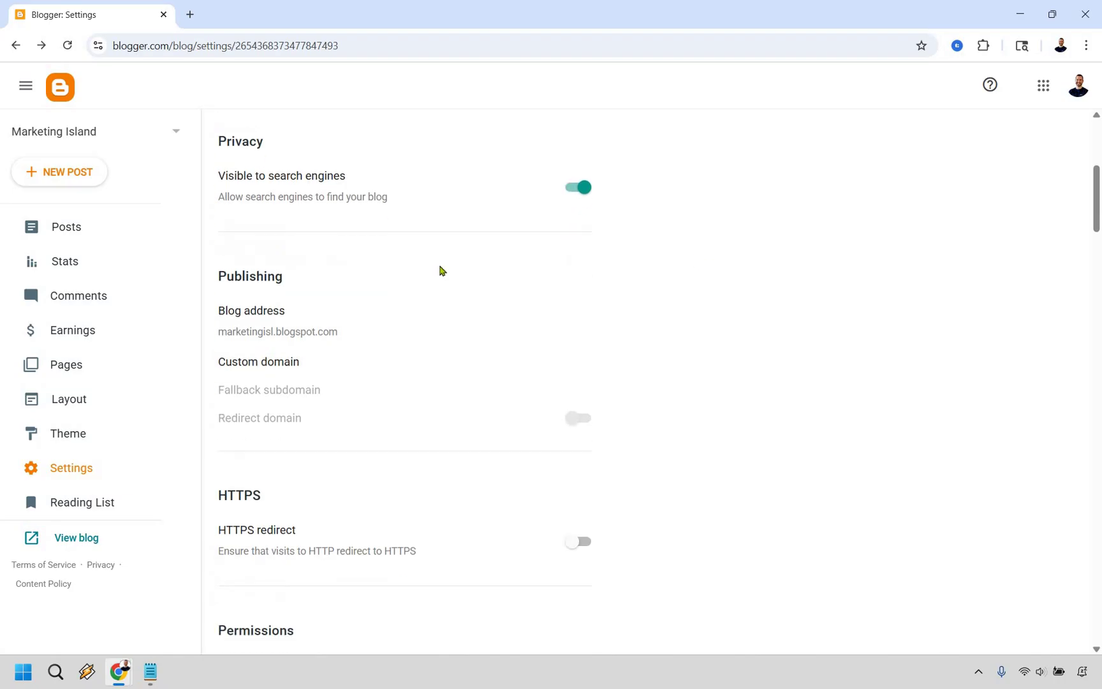
pyautogui.scroll(-2, 293, 315)
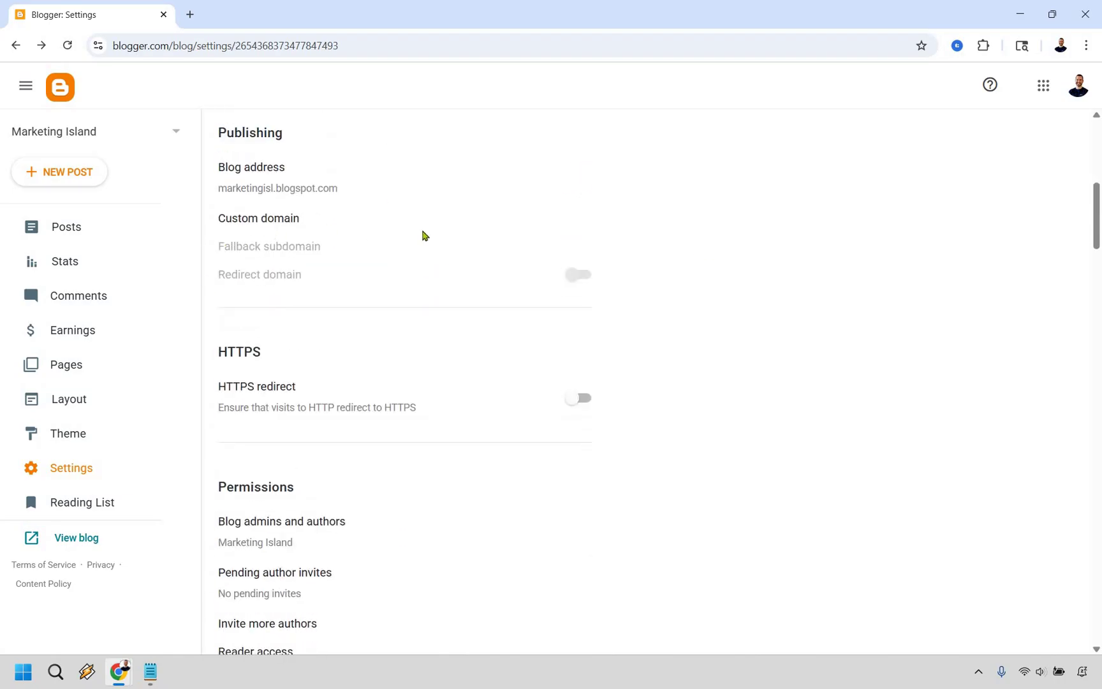
pyautogui.scroll(-1, 317, 354)
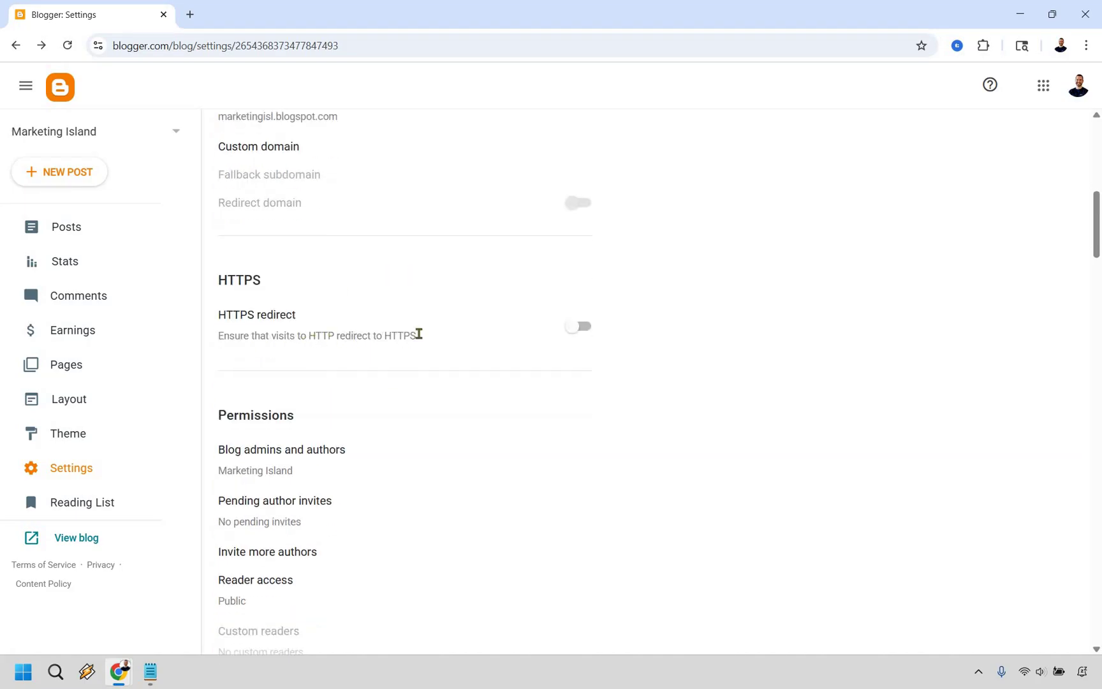
pyautogui.click(587, 326)
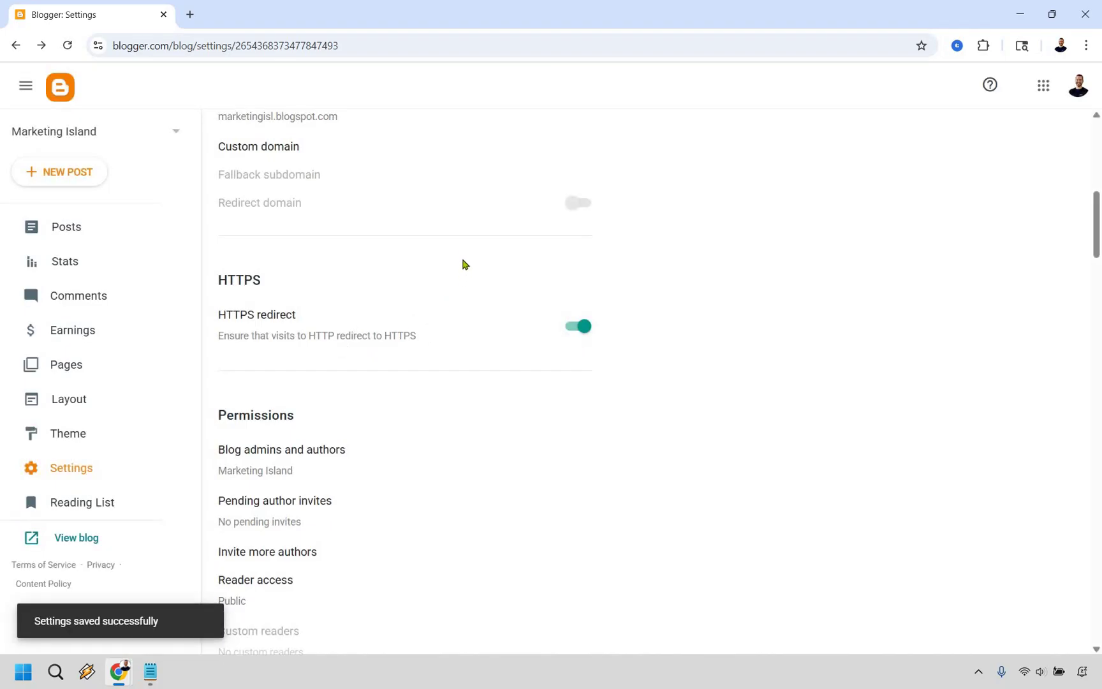
# Scroll further down Settings to the posting-by-email and notification options
pyautogui.scroll(-3, 448, 254)
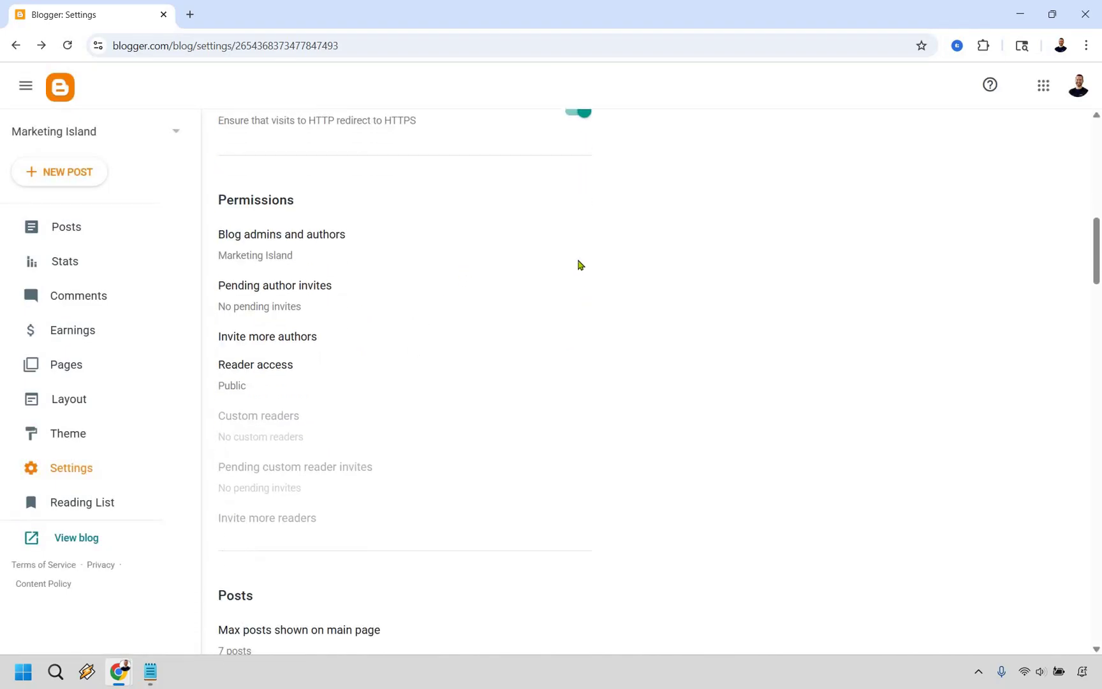
pyautogui.scroll(-6, 558, 266)
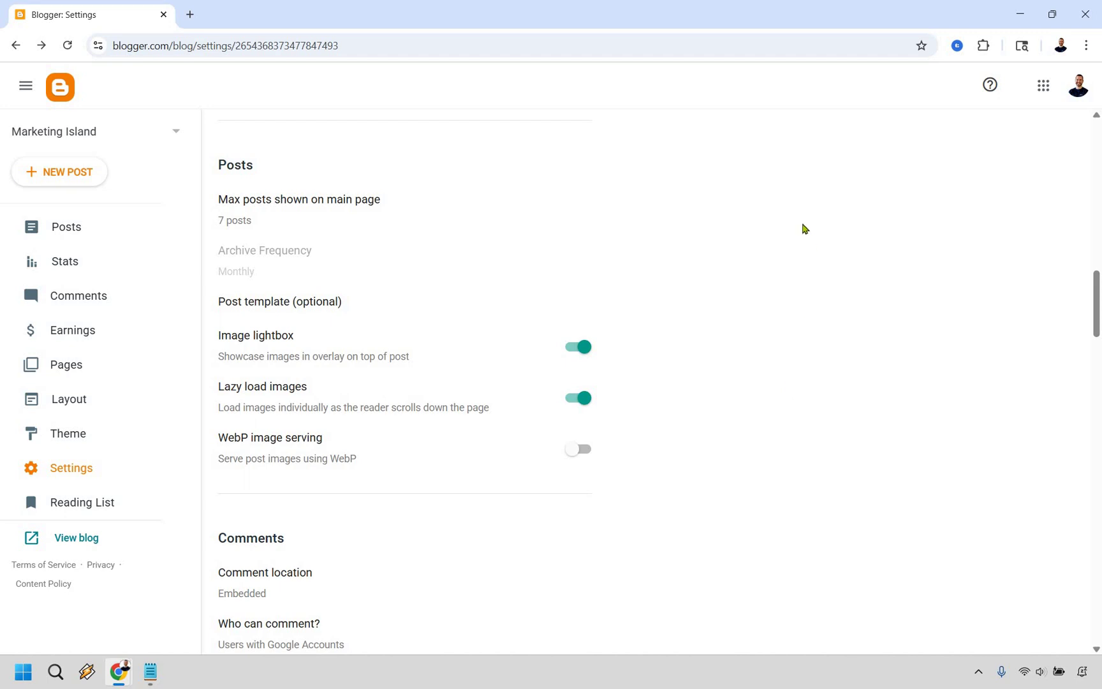
pyautogui.scroll(-5, 790, 274)
pyautogui.scroll(2, 790, 273)
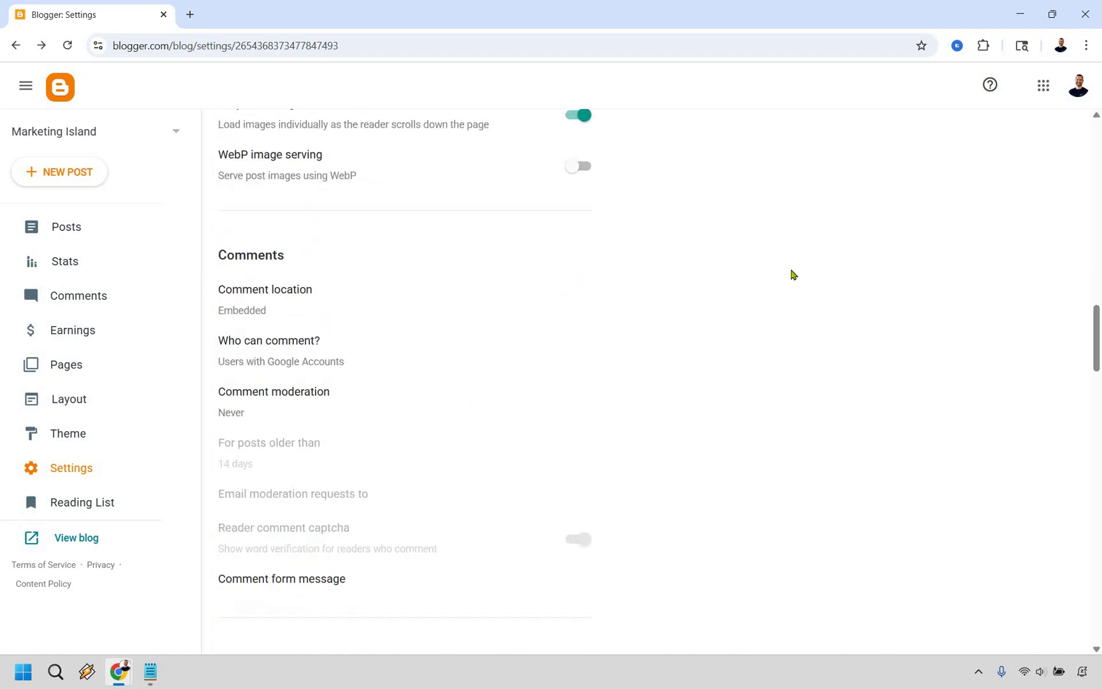
pyautogui.scroll(1, 791, 274)
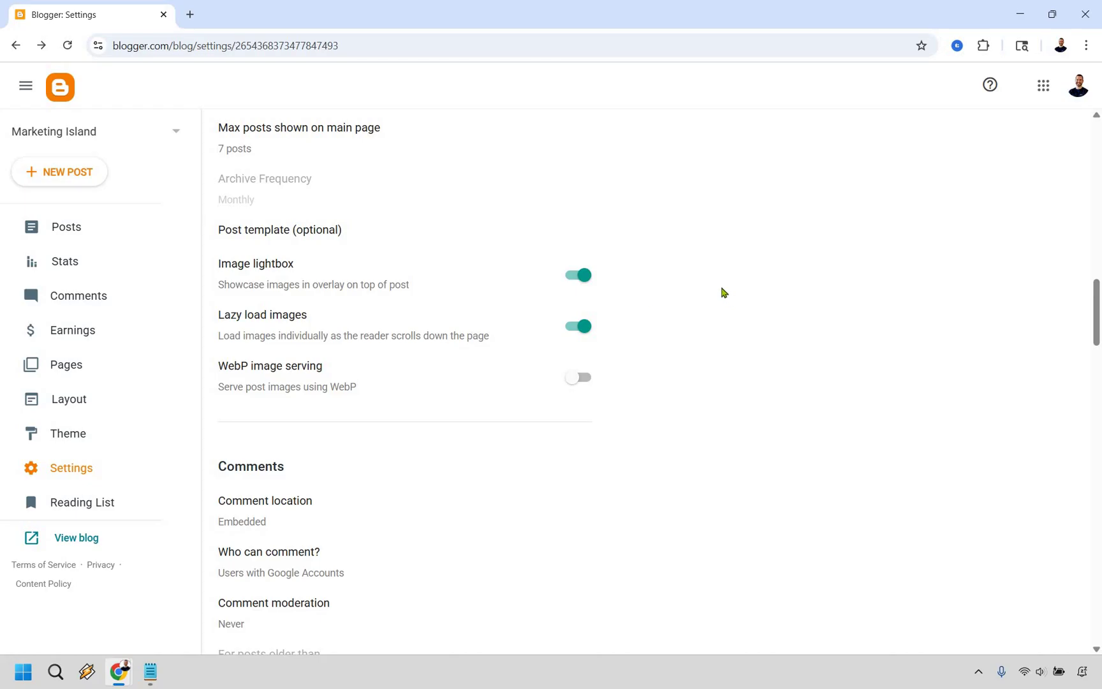
pyautogui.scroll(-3, 351, 293)
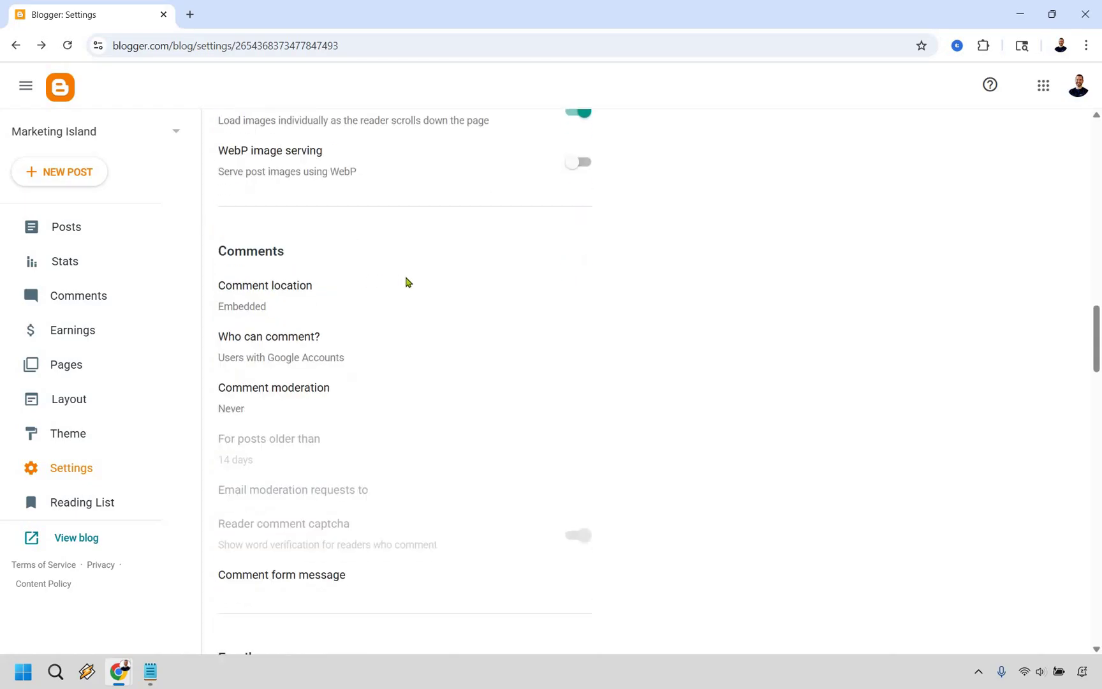
pyautogui.scroll(-1, 415, 281)
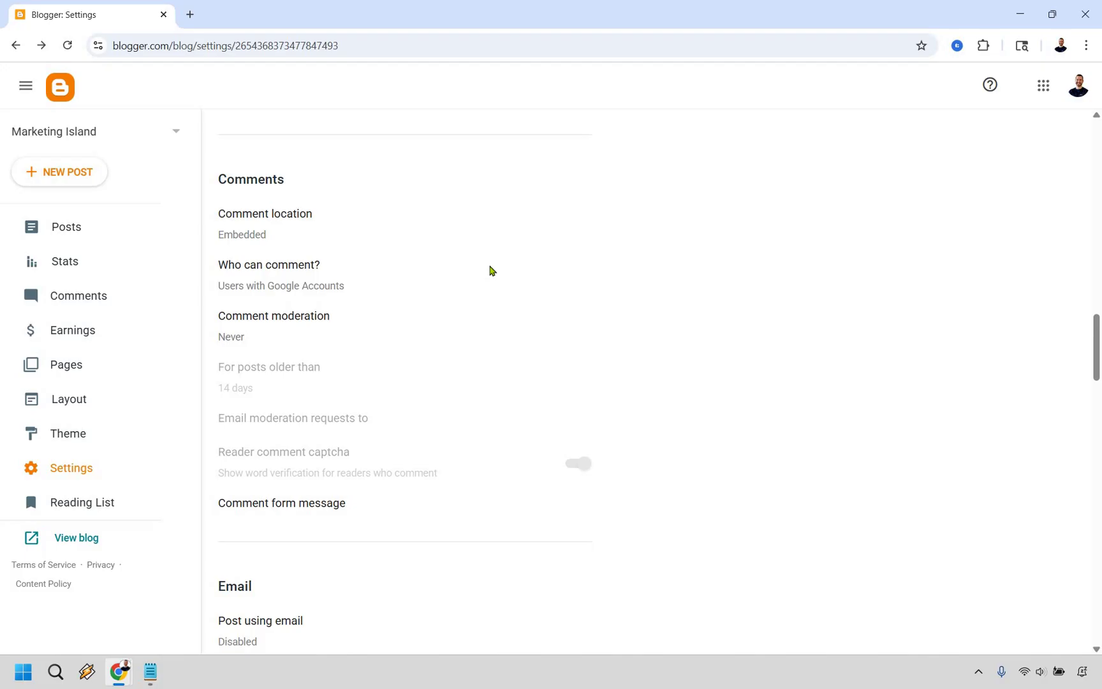
pyautogui.scroll(-1, 274, 261)
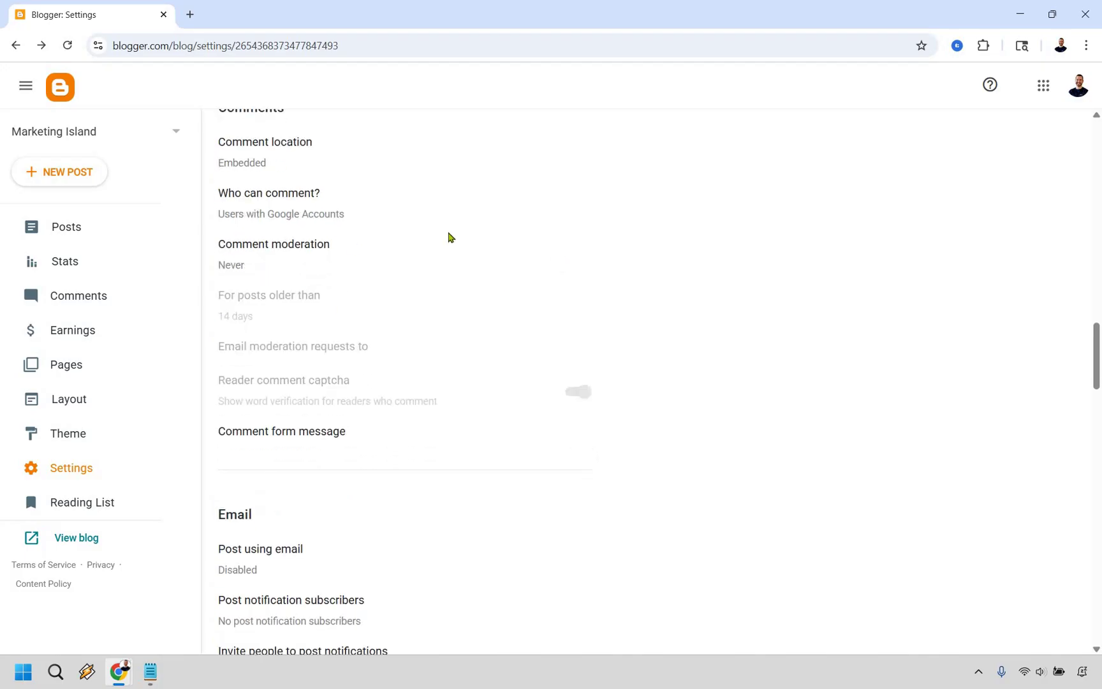
pyautogui.scroll(-3, 475, 236)
pyautogui.scroll(-2, 255, 224)
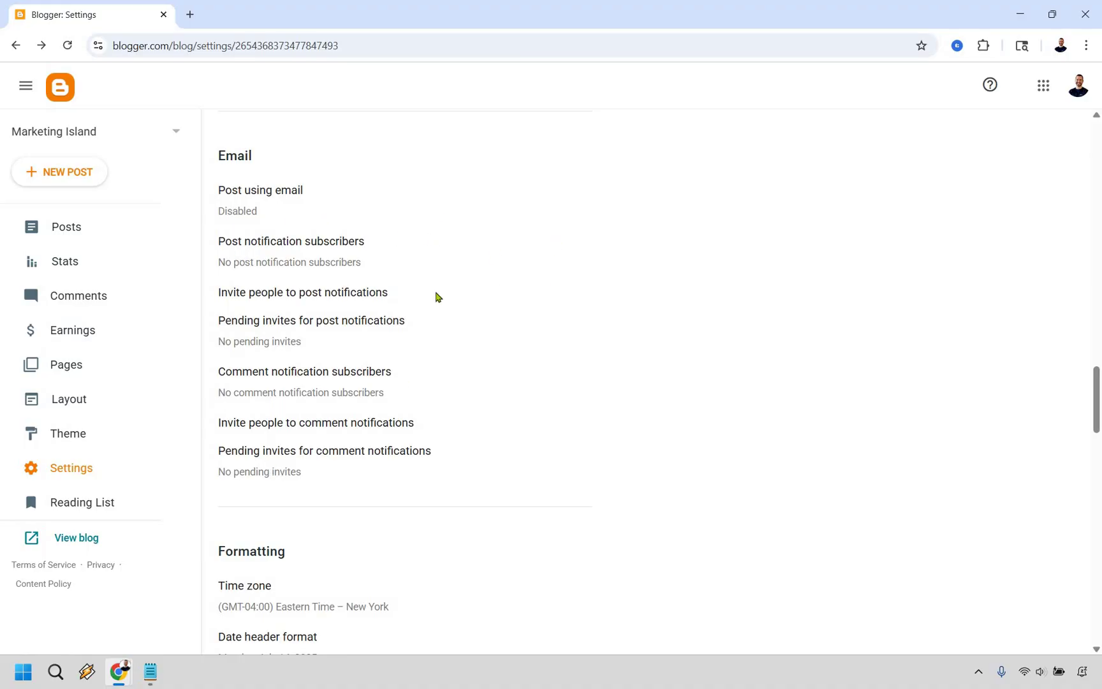
pyautogui.scroll(-5, 437, 297)
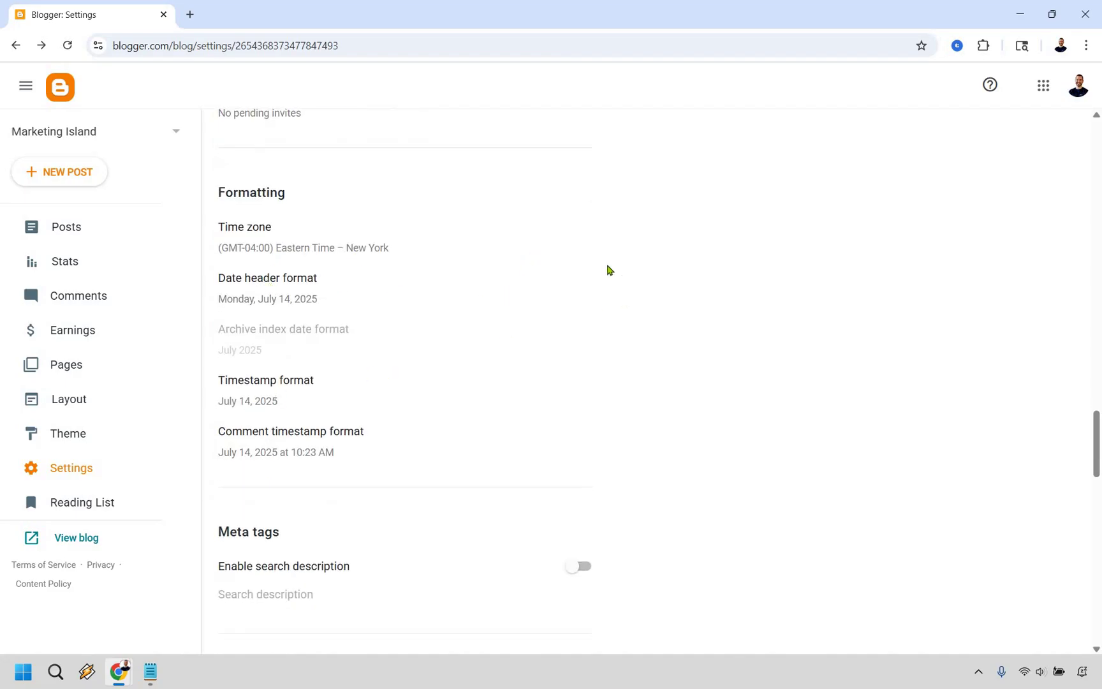
pyautogui.scroll(-3, 456, 255)
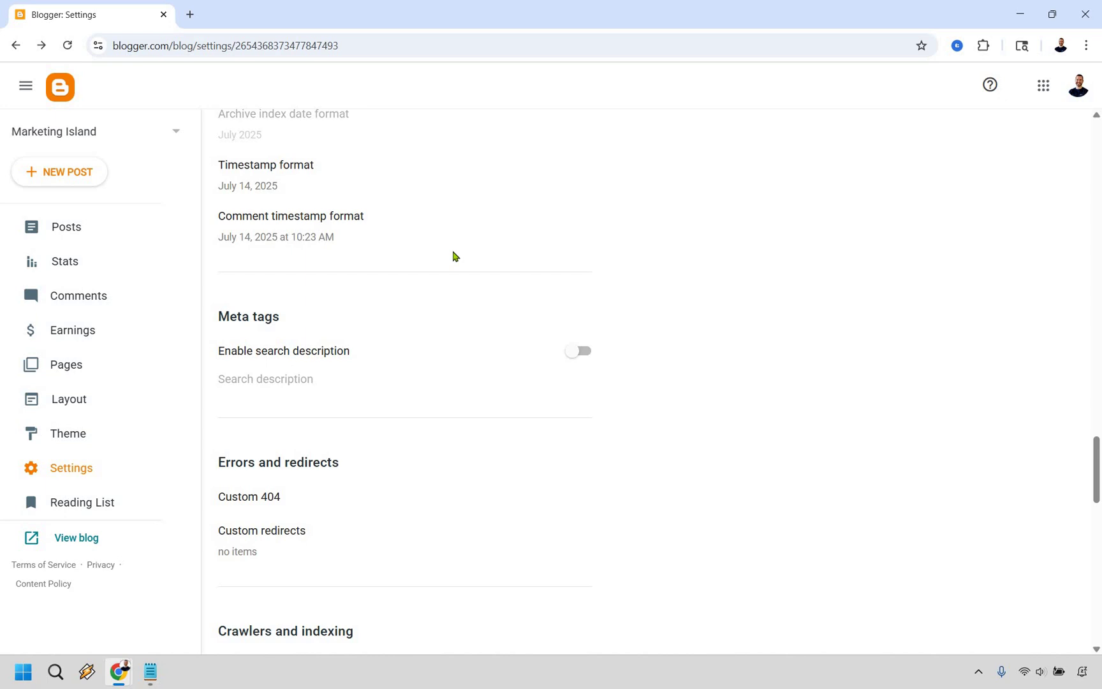
pyautogui.scroll(-3, 454, 256)
pyautogui.scroll(-7, 453, 257)
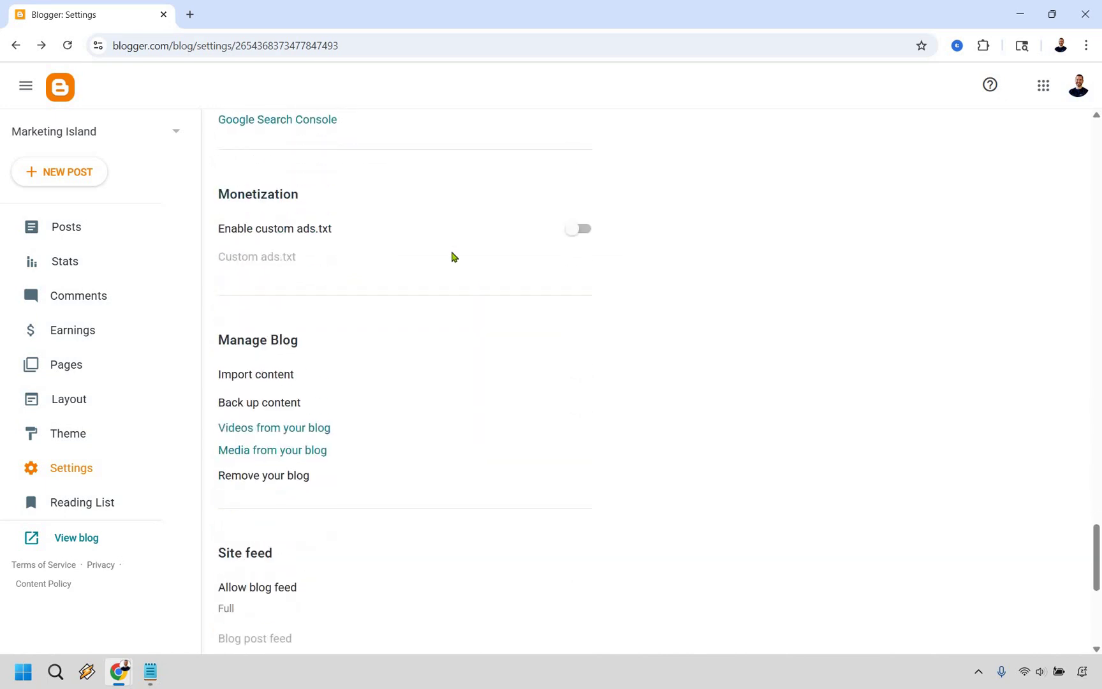
pyautogui.scroll(-5, 453, 256)
pyautogui.scroll(-1, 765, 354)
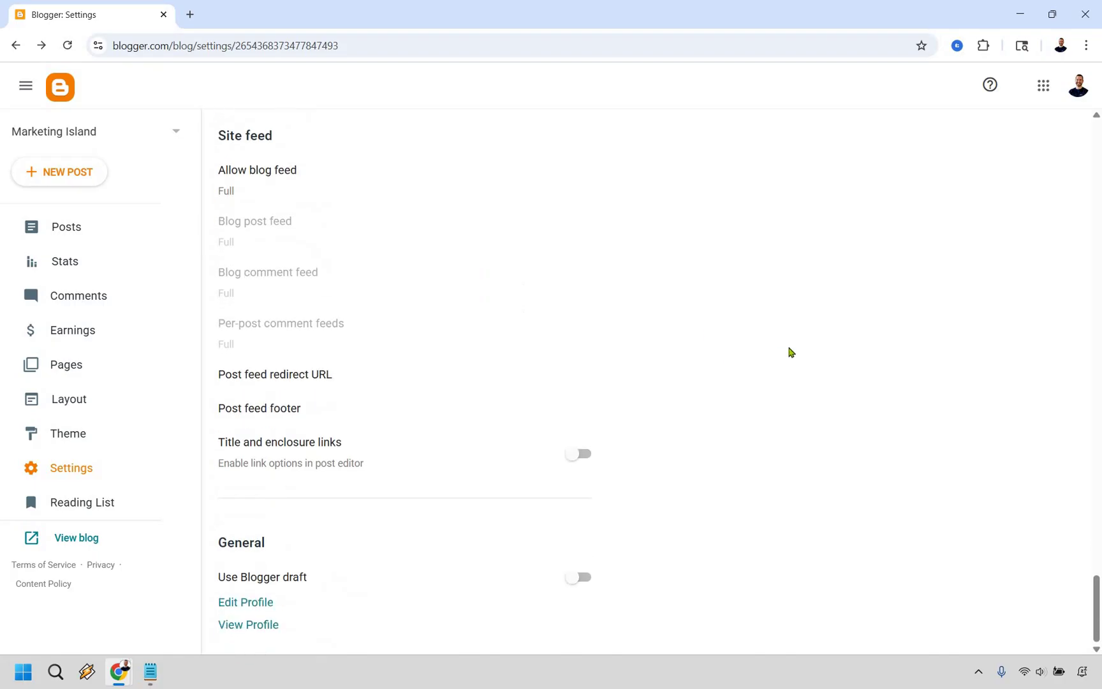
pyautogui.scroll(20, 790, 353)
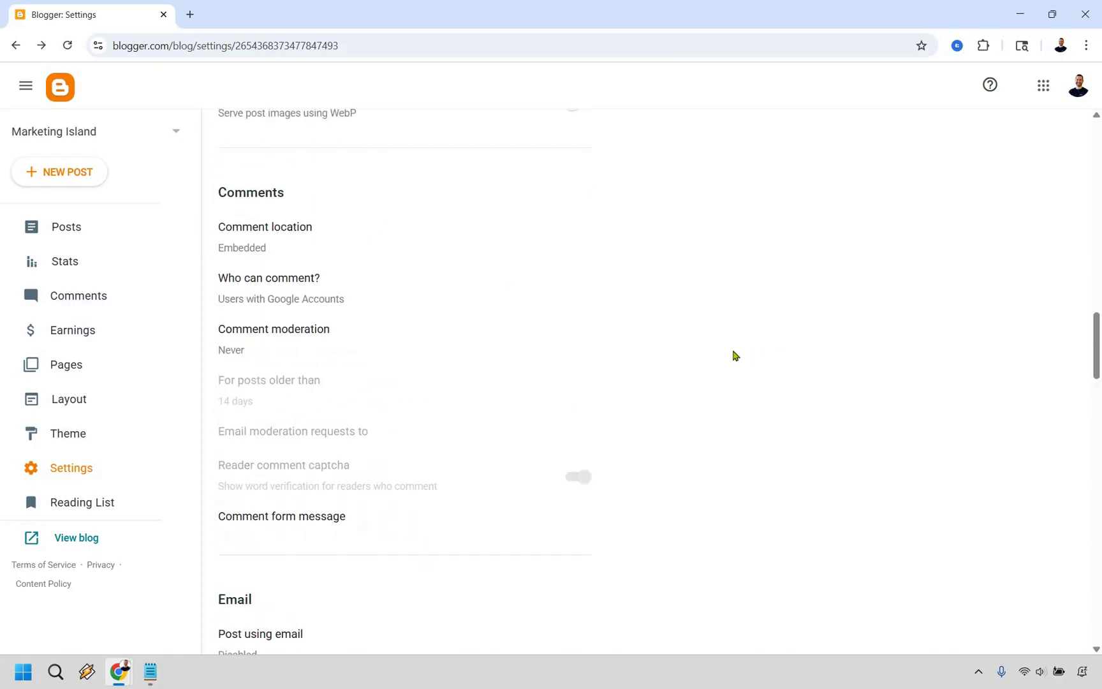
pyautogui.scroll(4, 735, 356)
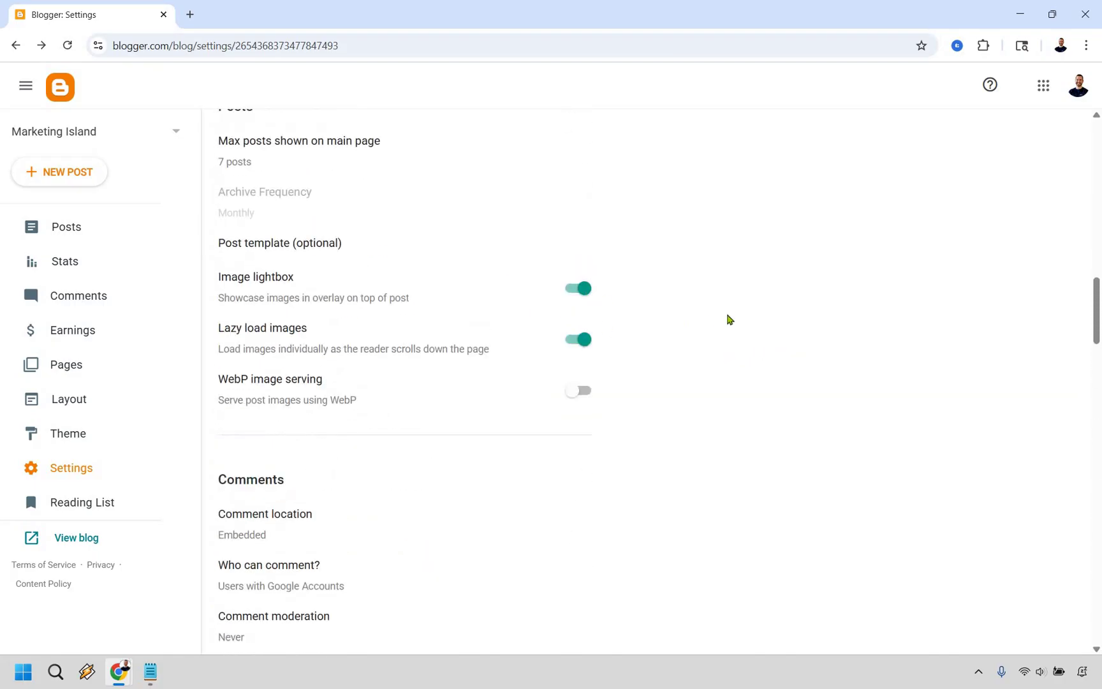
pyautogui.scroll(10, 729, 319)
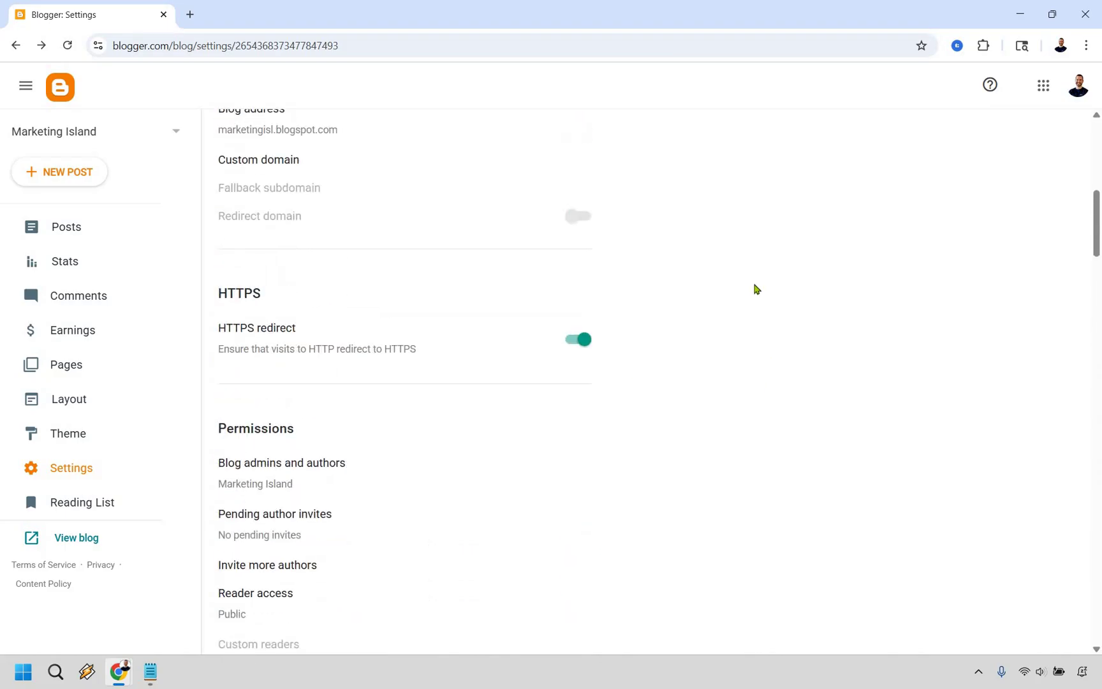
pyautogui.scroll(8, 755, 289)
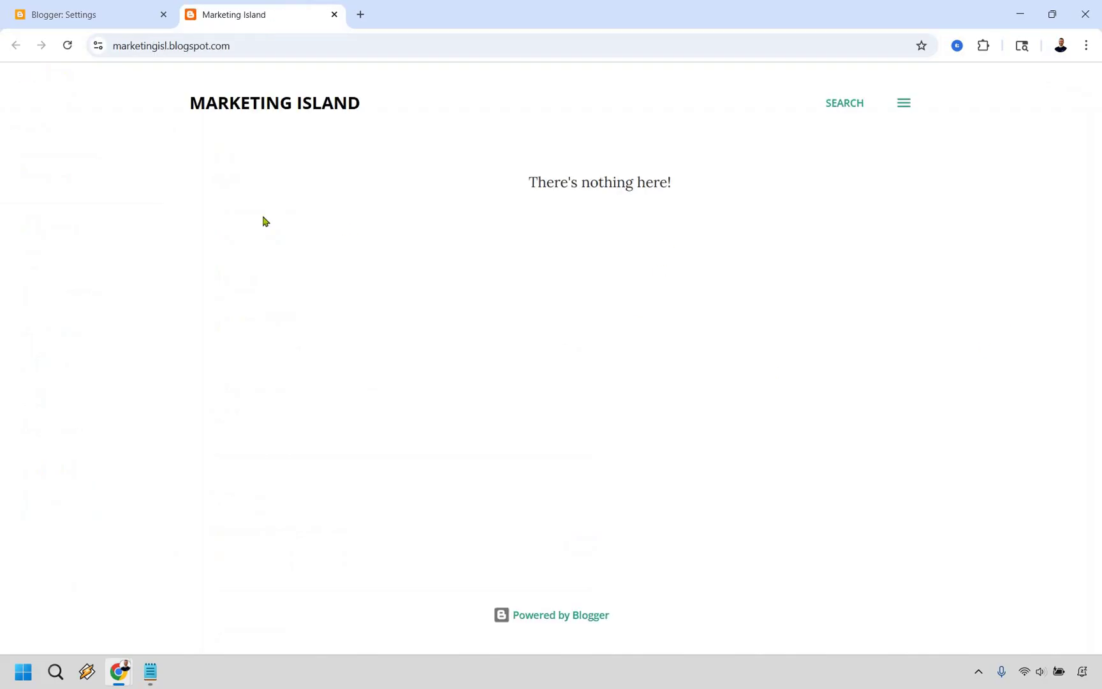
# Switch back from the live blog tab to the Blogger tab
pyautogui.hotkey('ctrl', 'shift', 'Tab')
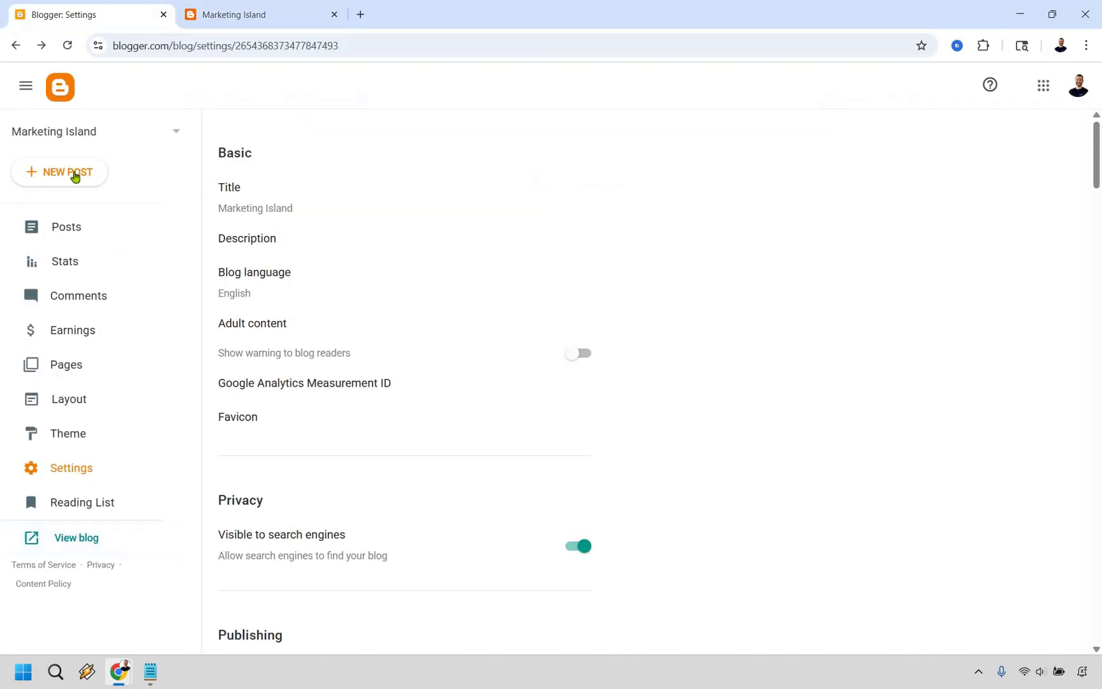
# Create a new post titled 'How To Create Daily YouTube Videos (With Ease)' and enter the body
pyautogui.click(60, 172)
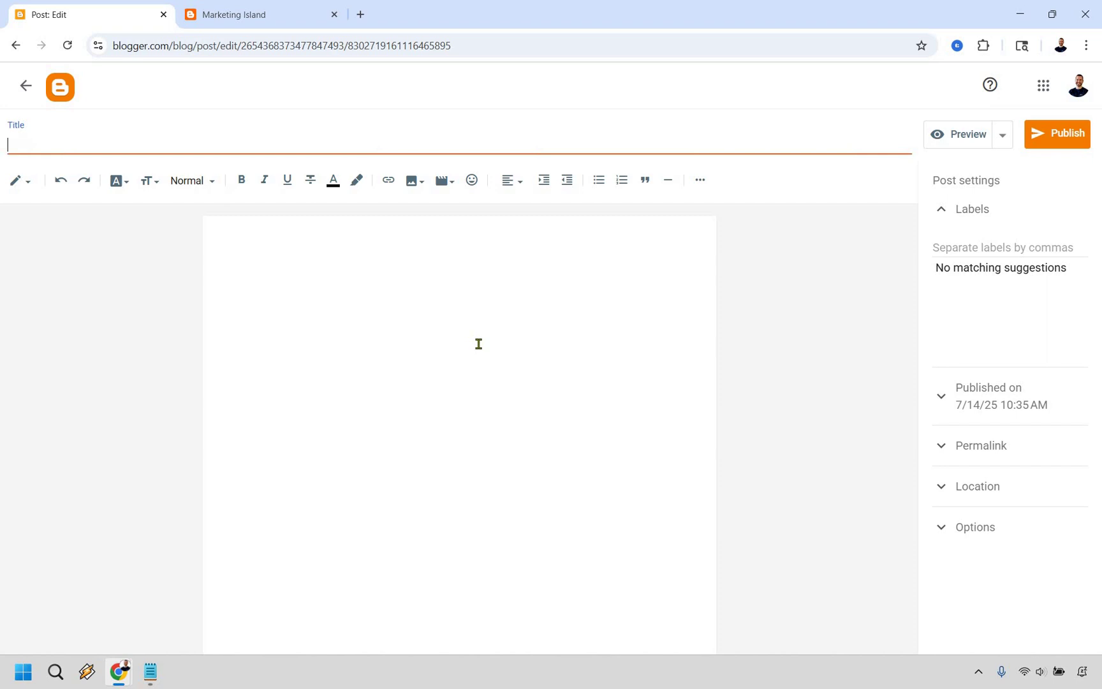
pyautogui.write('How To Create Daily YouTube Videos (With Ease)')
pyautogui.click(485, 322)
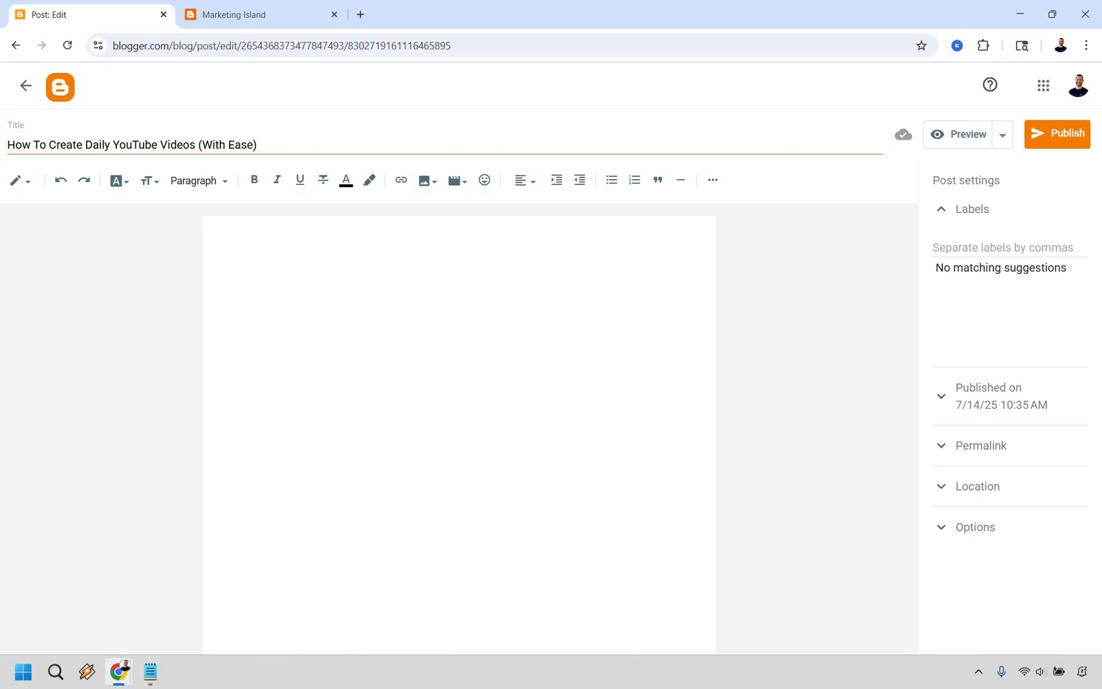
# Paste the article into the body and delete the blank lines around 'But daily?'
pyautogui.hotkey('ctrl', 'v')
pyautogui.scroll(20, 504, 329)
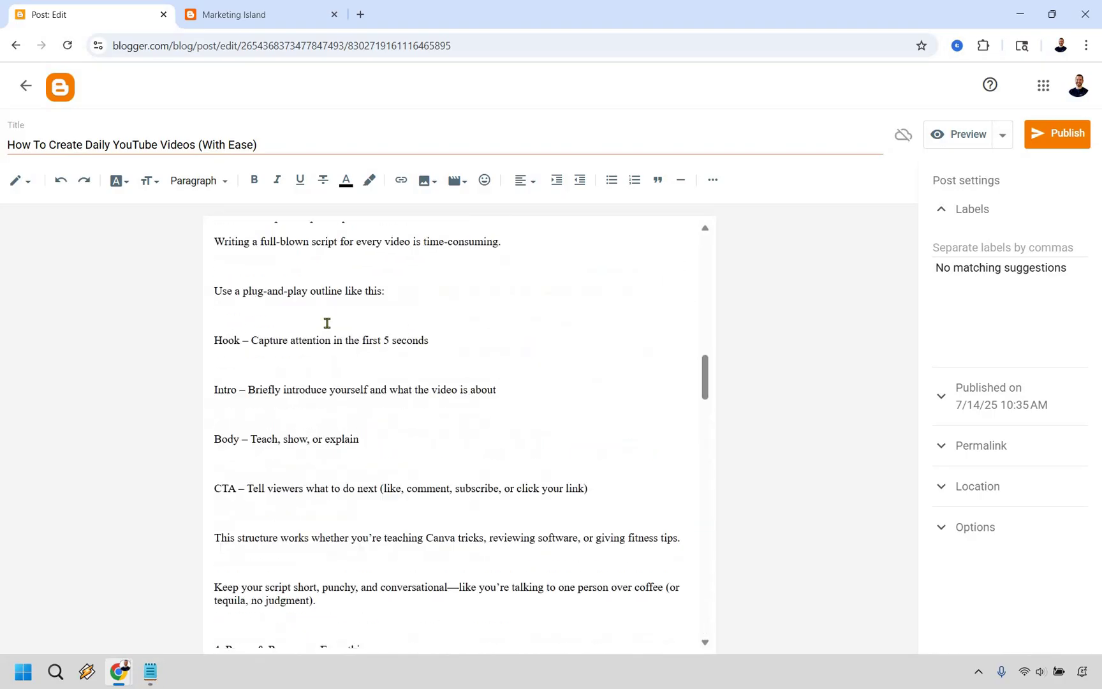
pyautogui.scroll(15, 327, 323)
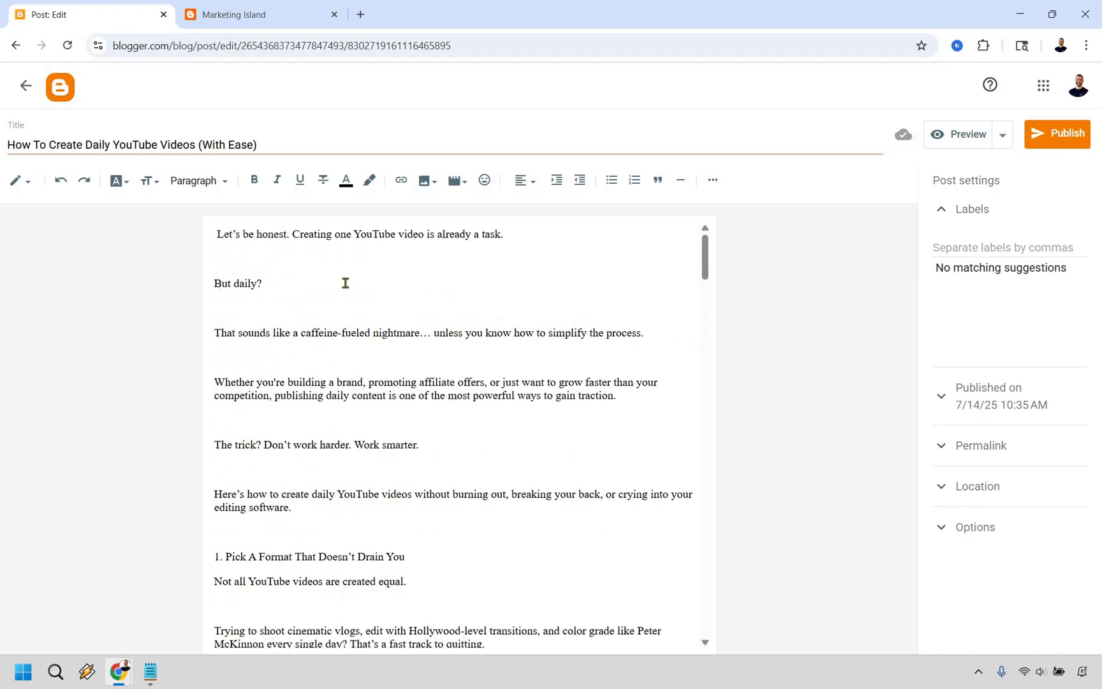
pyautogui.press('BackSpace')
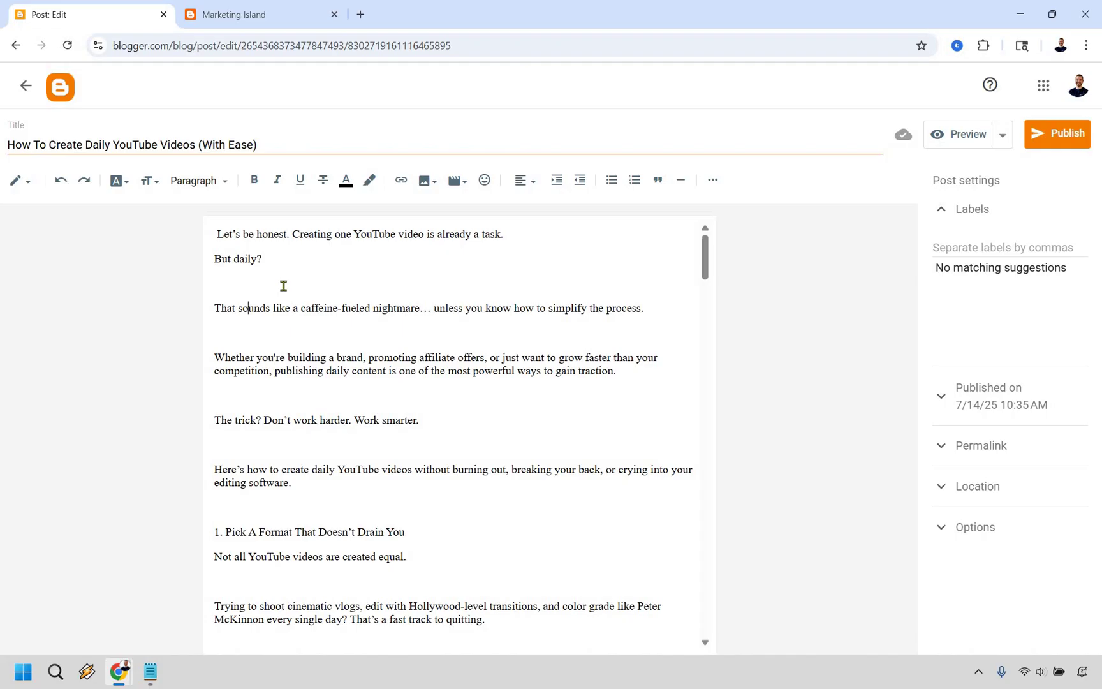
pyautogui.click(249, 284)
pyautogui.press('BackSpace')
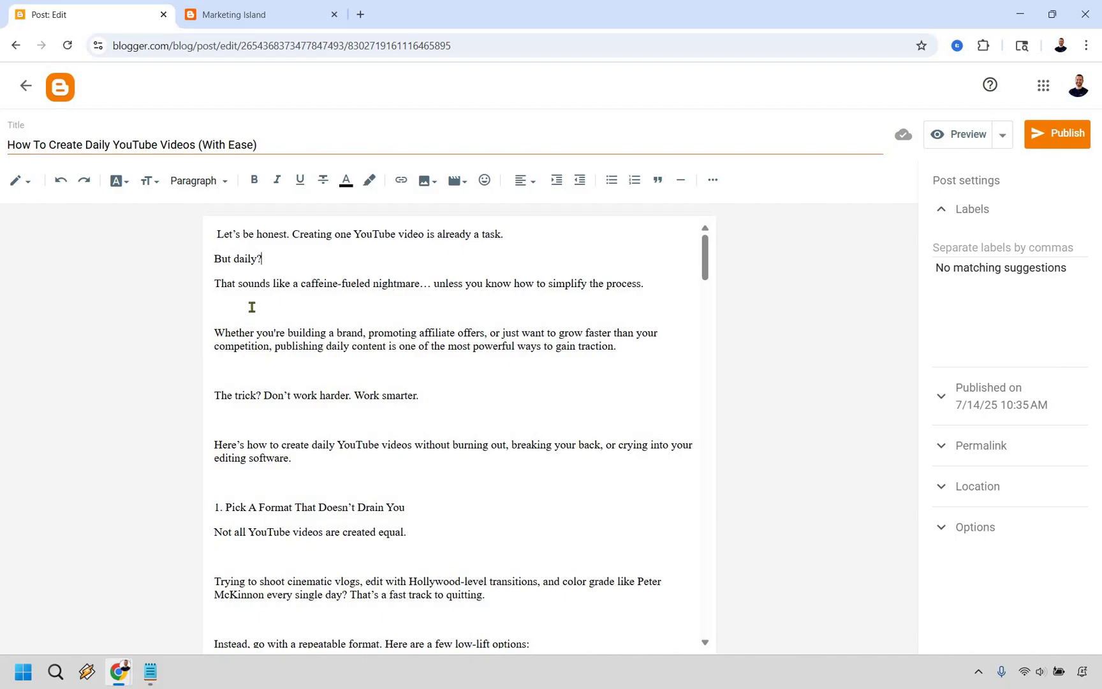
pyautogui.press('BackSpace')
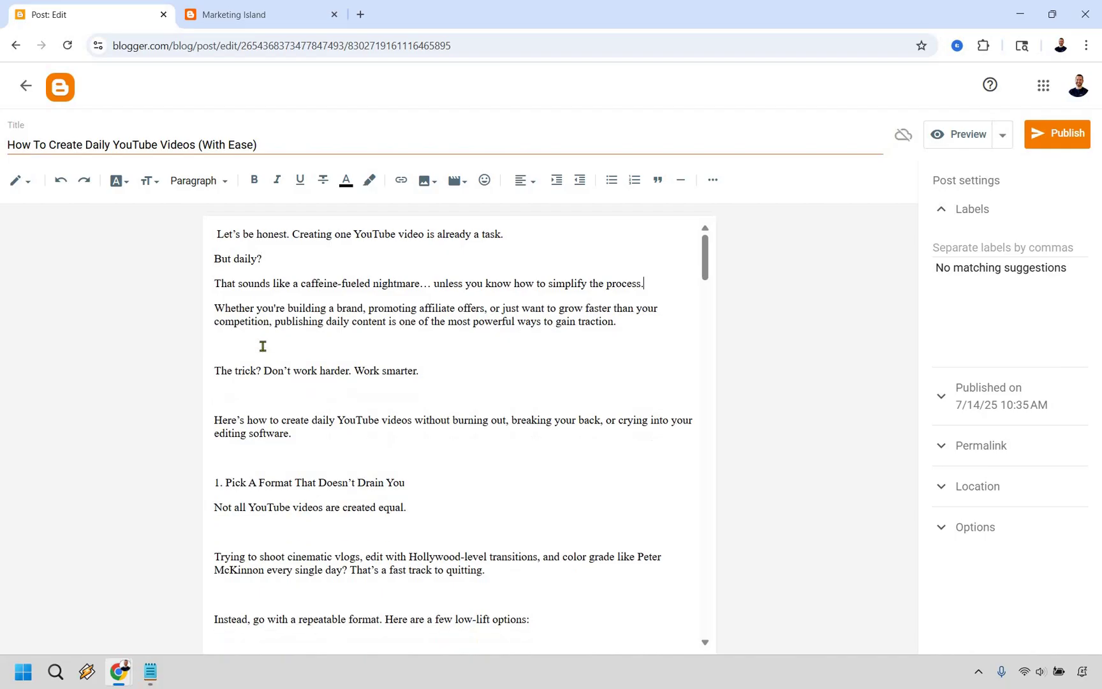
# Delete blank lines around 'The trick' and section 1, then select the section 1 title
pyautogui.click(260, 371)
pyautogui.press('BackSpace')
pyautogui.press('Down')
pyautogui.press('Down')
pyautogui.press('BackSpace')
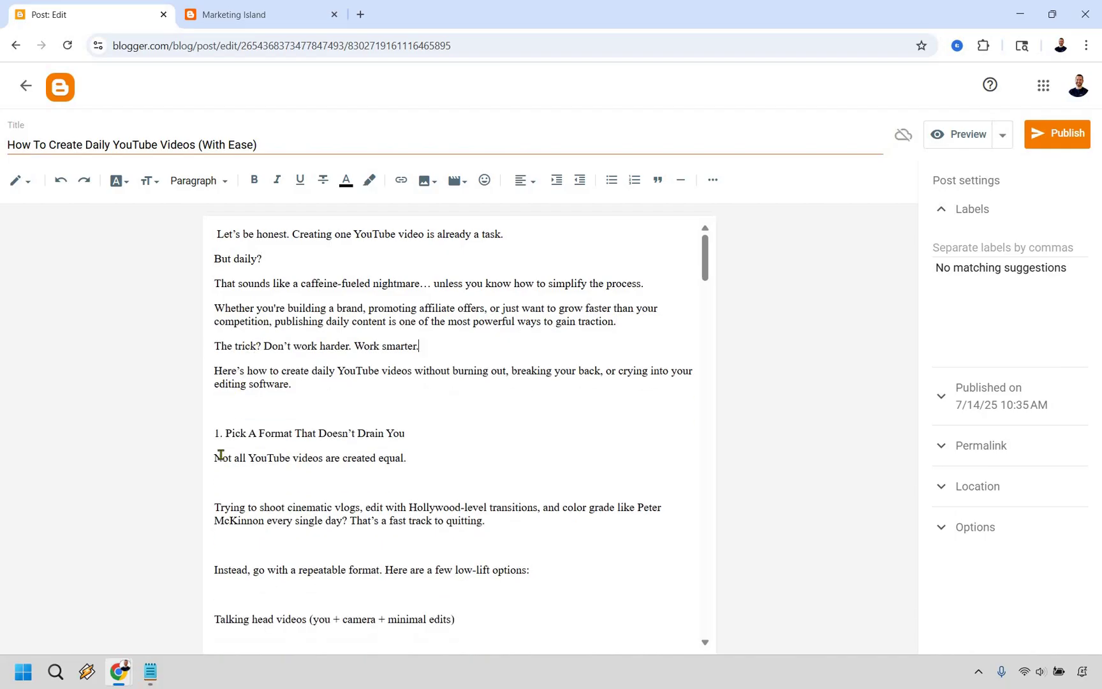
pyautogui.click(216, 436)
pyautogui.press('BackSpace')
pyautogui.press('Down')
pyautogui.press('Down')
pyautogui.press('BackSpace')
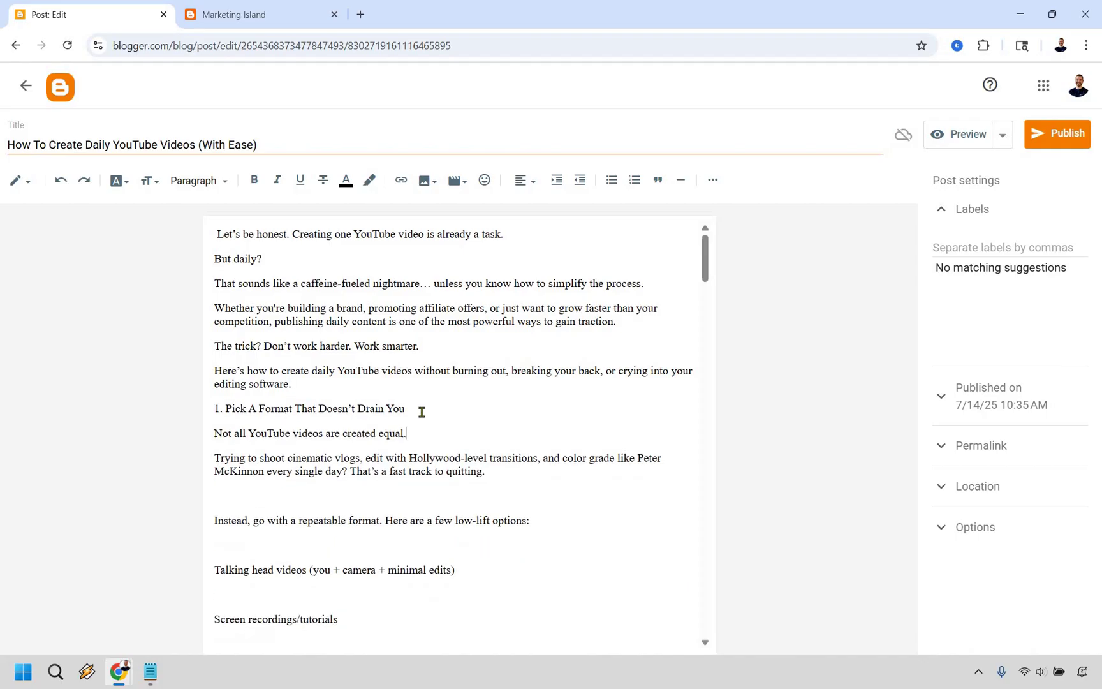
pyautogui.moveTo(417, 412); pyautogui.dragTo(216, 416)
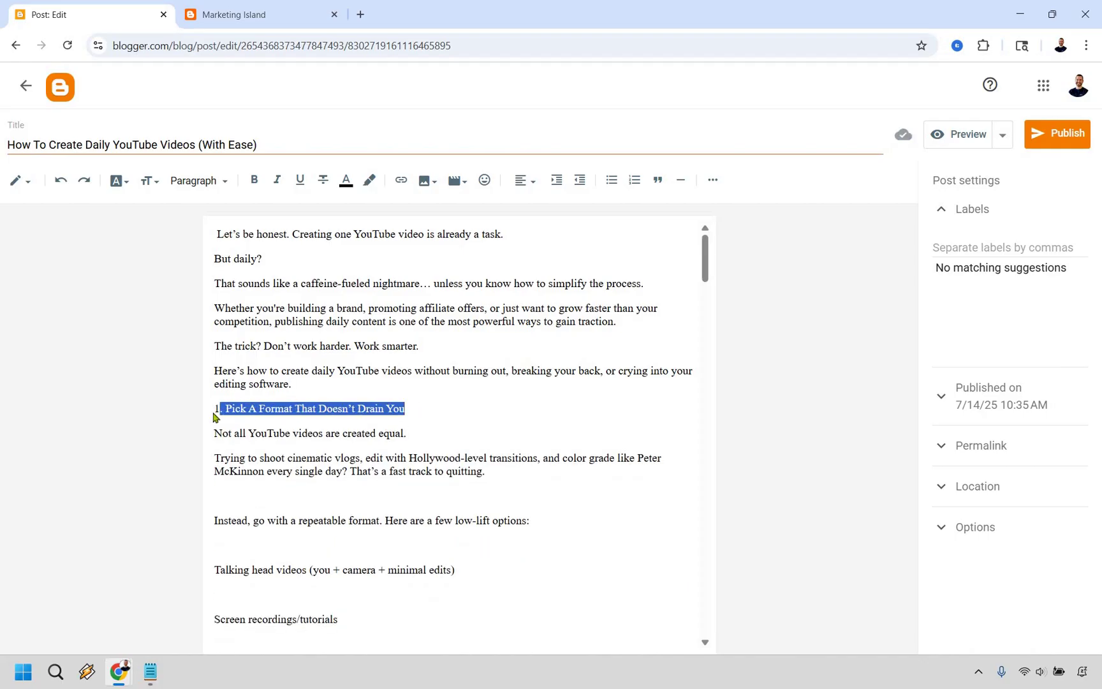
# Make '1. Pick A Format That Doesn't Drain You' a Heading and remove the blank line below
pyautogui.click(219, 183)
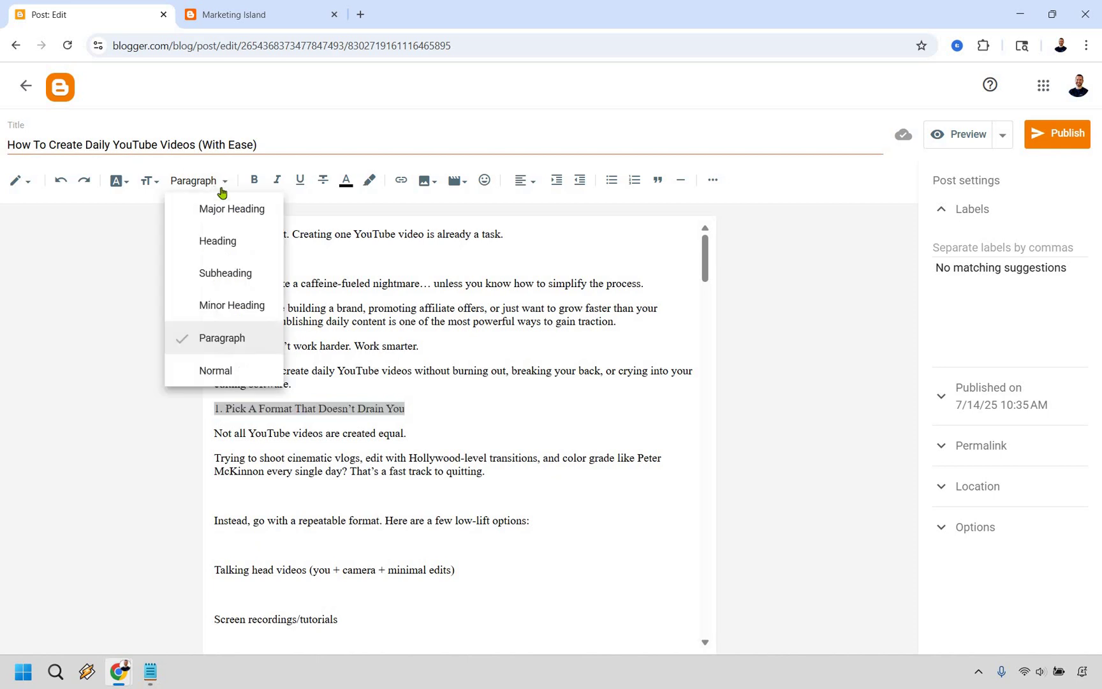
pyautogui.click(228, 243)
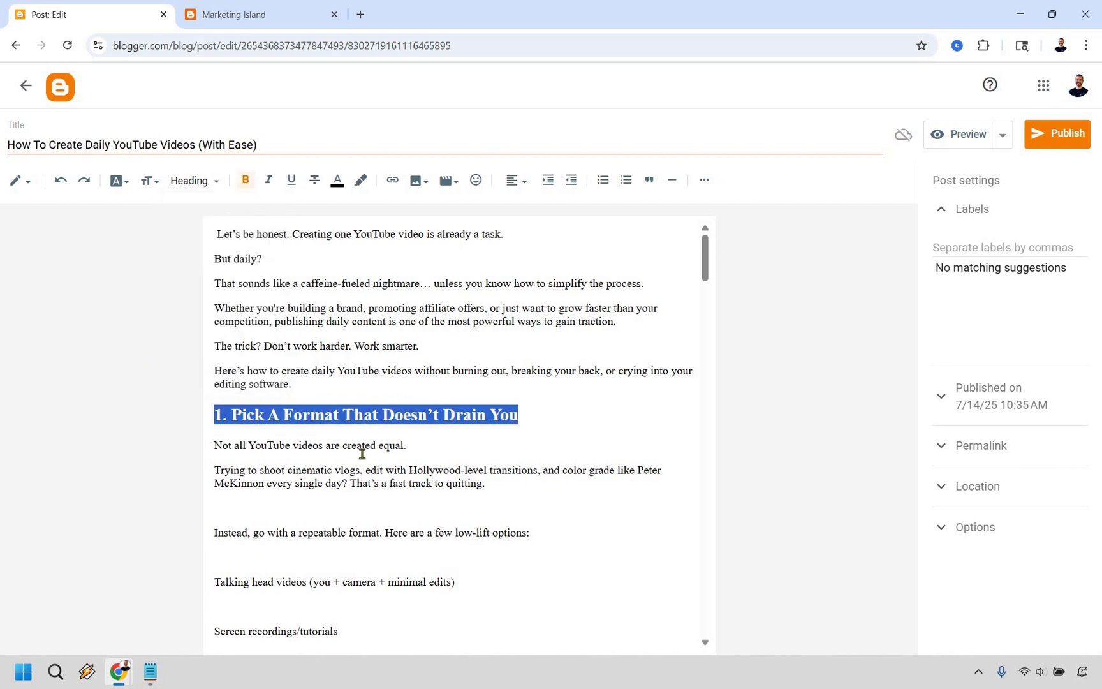
pyautogui.click(280, 507)
pyautogui.press('BackSpace')
# Remove blank lines around Talking head videos, Screen recordings/tutorials, Listicles and Voiceover + slides
pyautogui.scroll(-1, 258, 464)
pyautogui.click(255, 475)
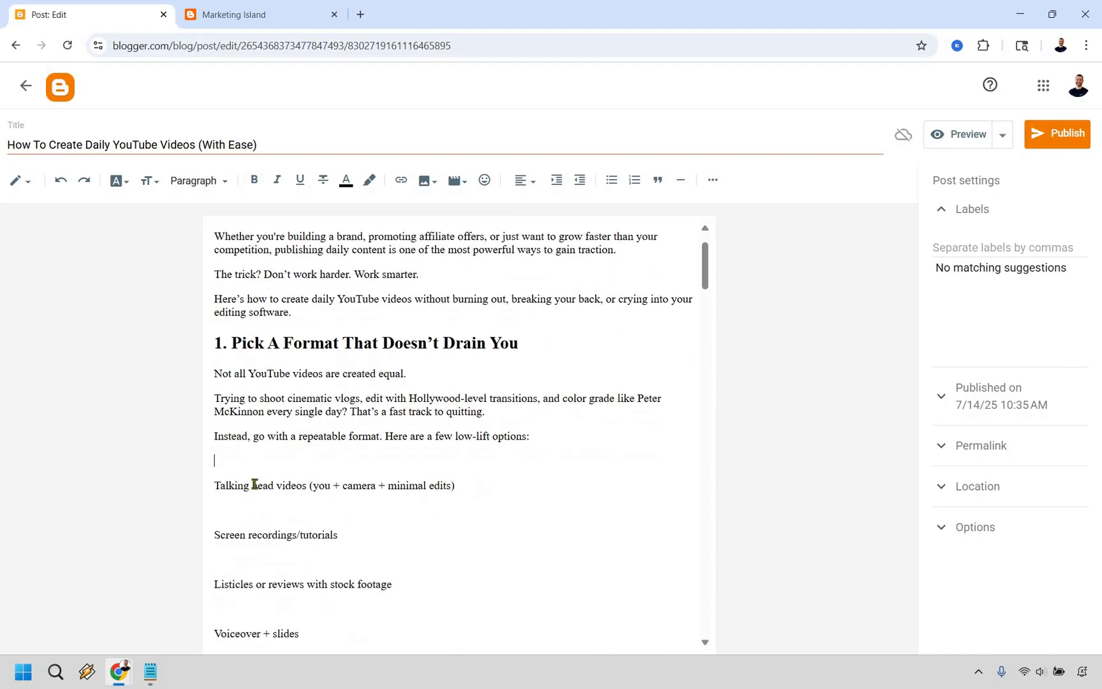
pyautogui.press('BackSpace')
pyautogui.click(268, 479)
pyautogui.press('BackSpace')
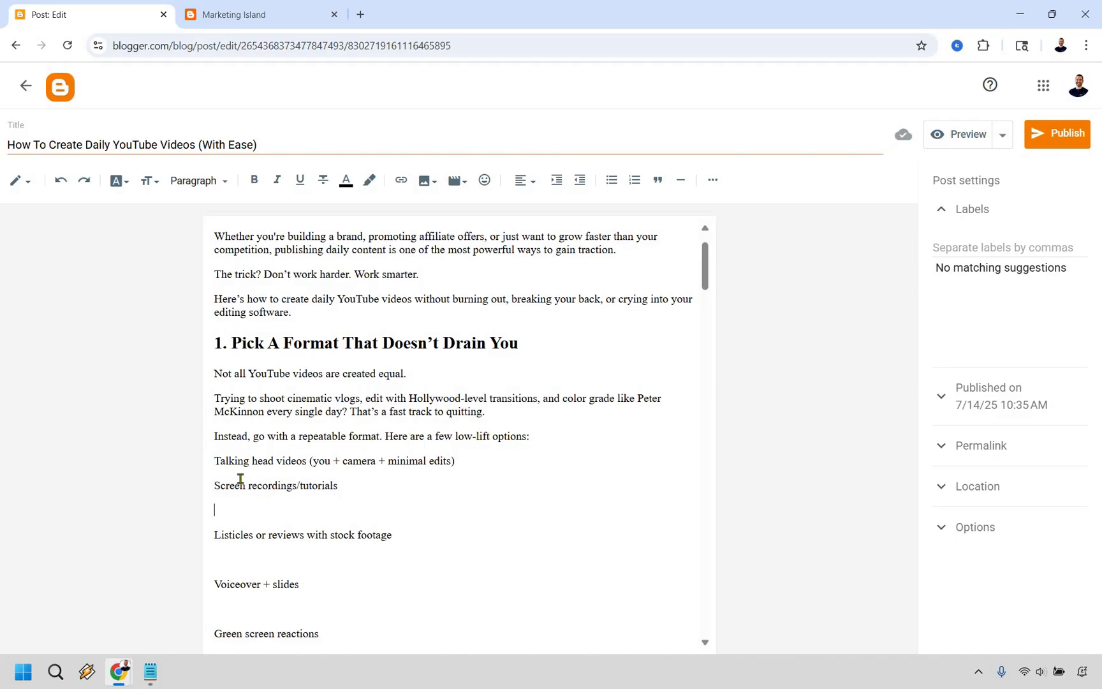
pyautogui.press('BackSpace')
pyautogui.scroll(-1, 238, 487)
pyautogui.press('Down')
pyautogui.press('Down')
pyautogui.press('BackSpace')
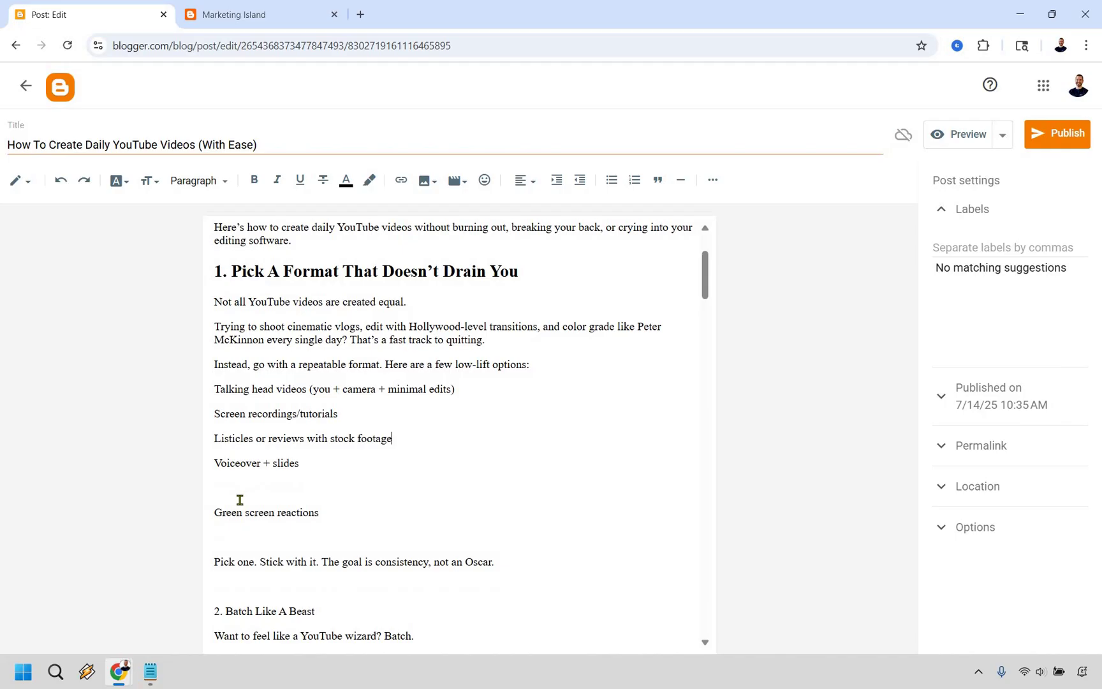
pyautogui.press('BackSpace')
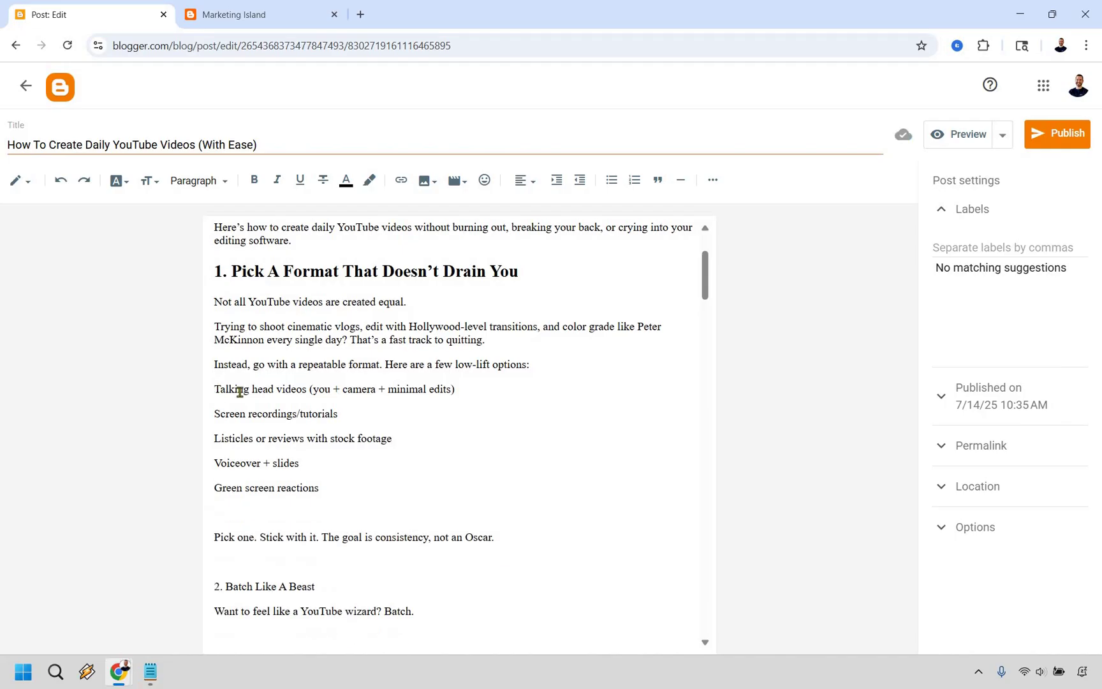
# Bullet 'Talking head videos' and pull the four following format options into the list
pyautogui.click(610, 182)
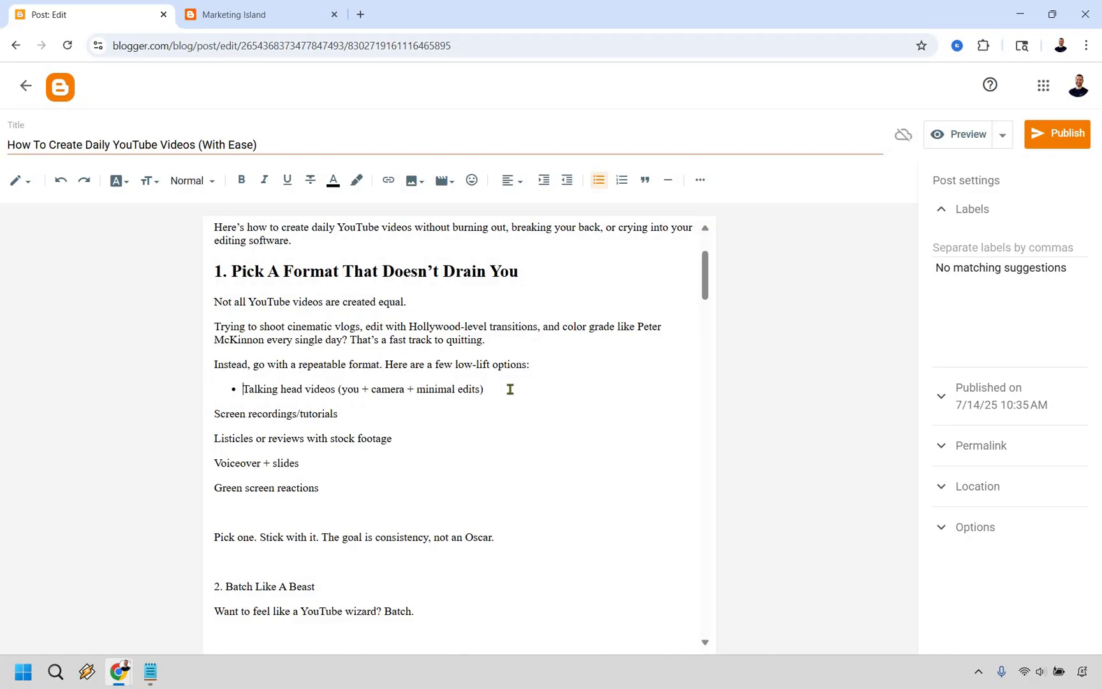
pyautogui.press('Return')
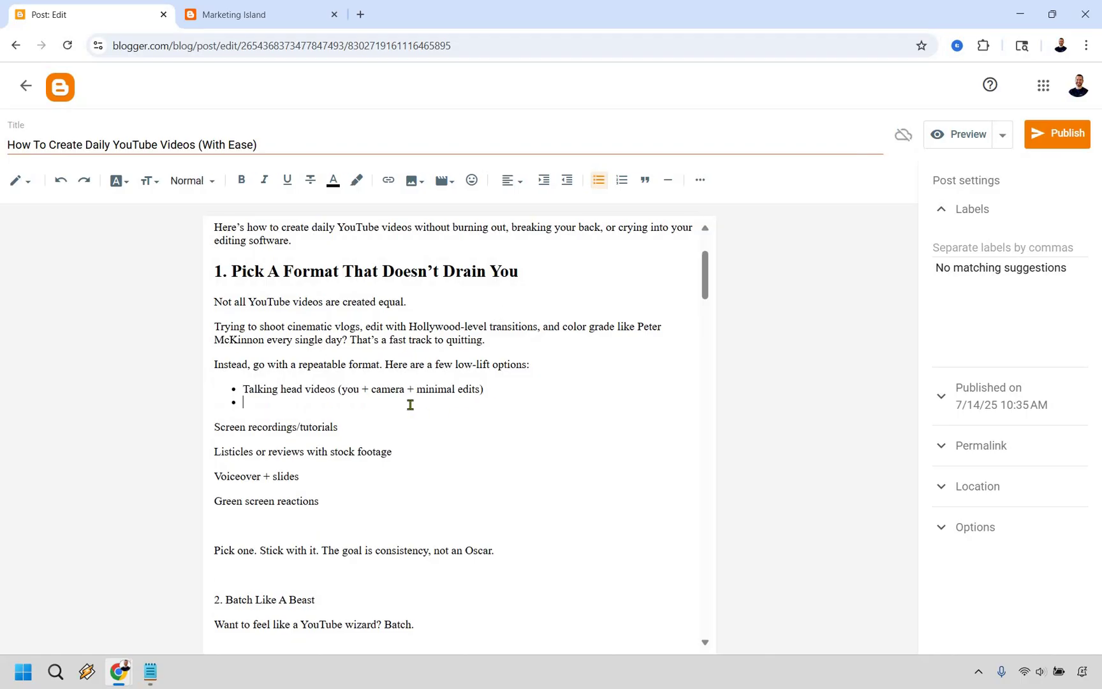
pyautogui.press('Delete')
pyautogui.press('Return')
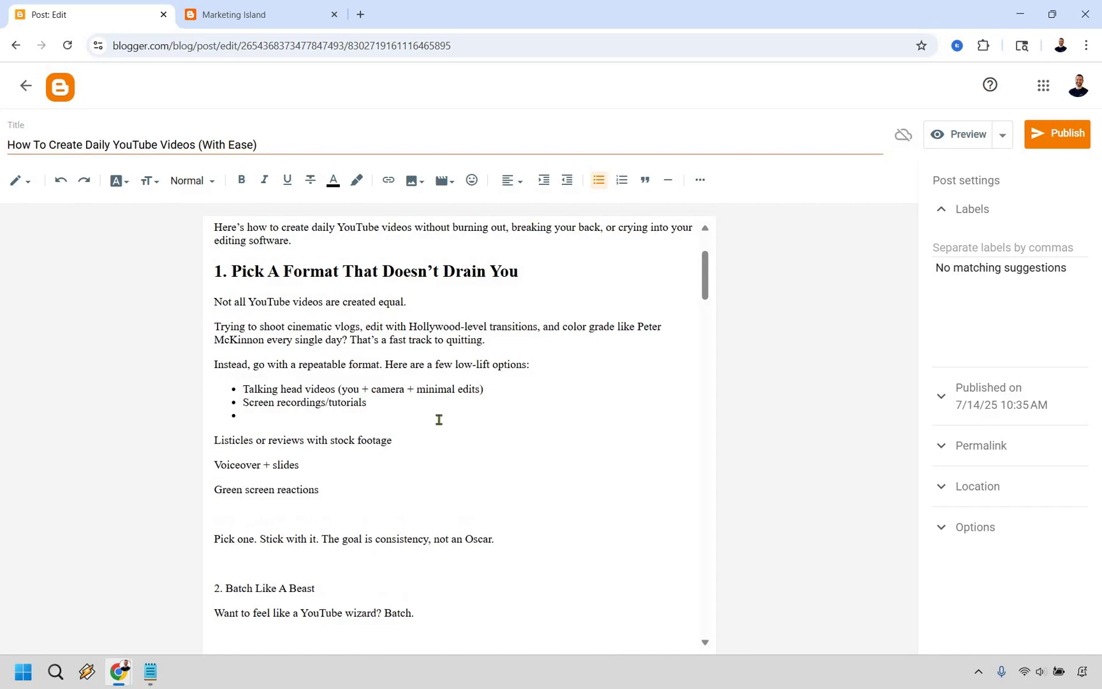
pyautogui.press('Delete')
pyautogui.press('Return')
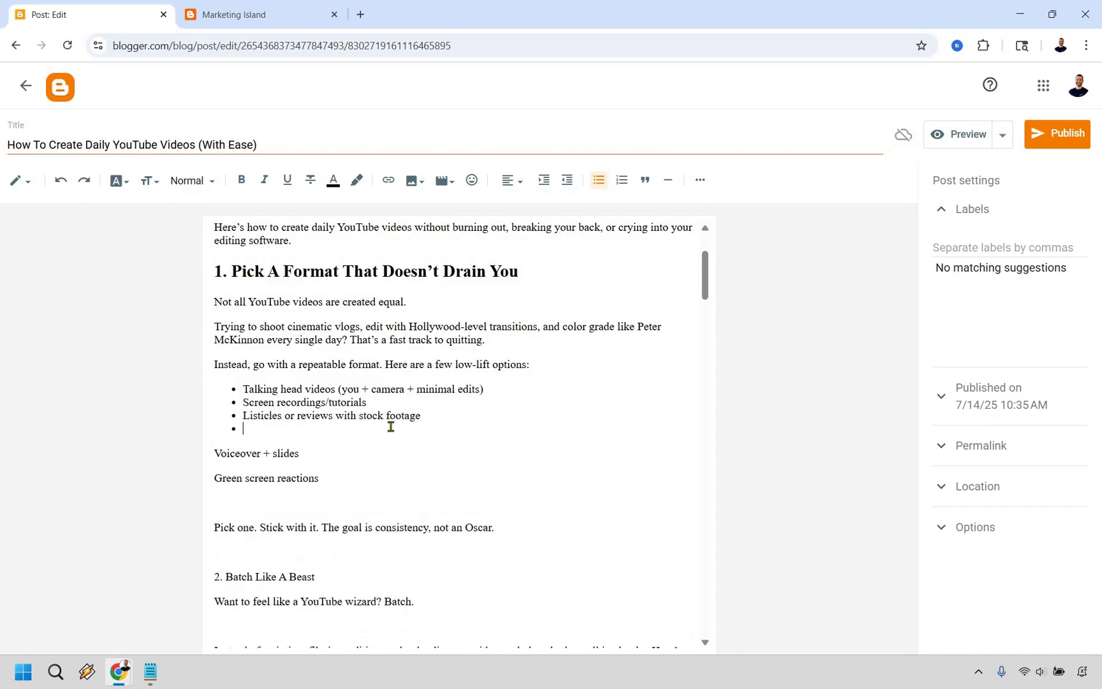
pyautogui.press('Delete')
pyautogui.press('Return')
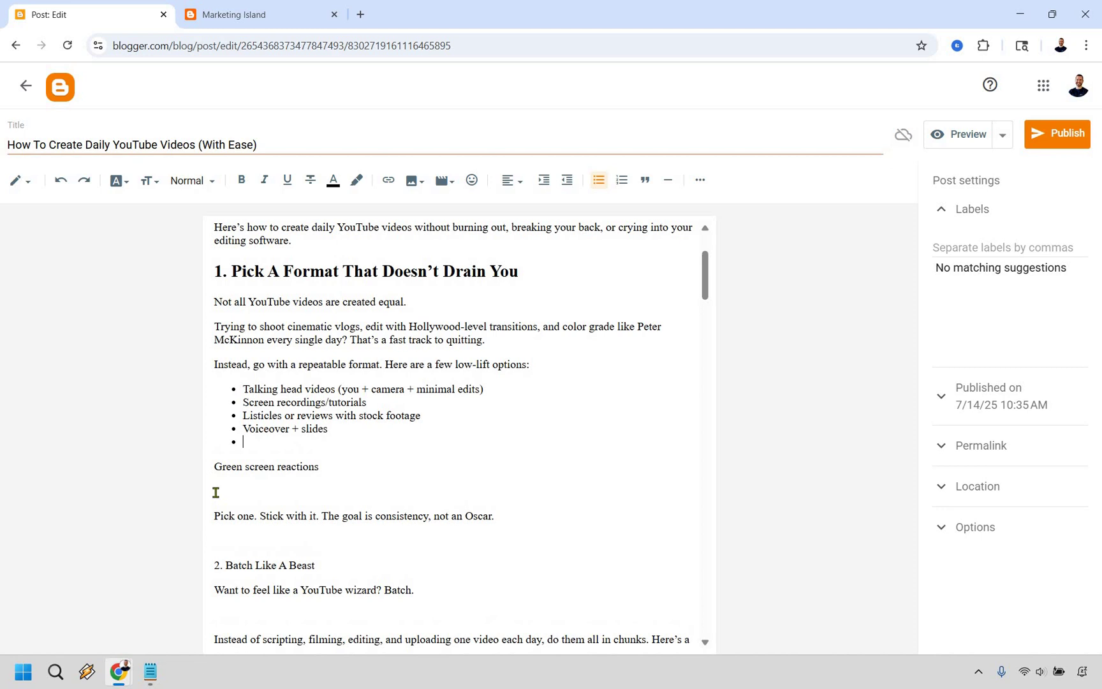
pyautogui.press('Delete')
# Delete the blank lines above and below the 'Pick one' paragraph
pyautogui.press('Down')
pyautogui.press('Down')
pyautogui.press('BackSpace')
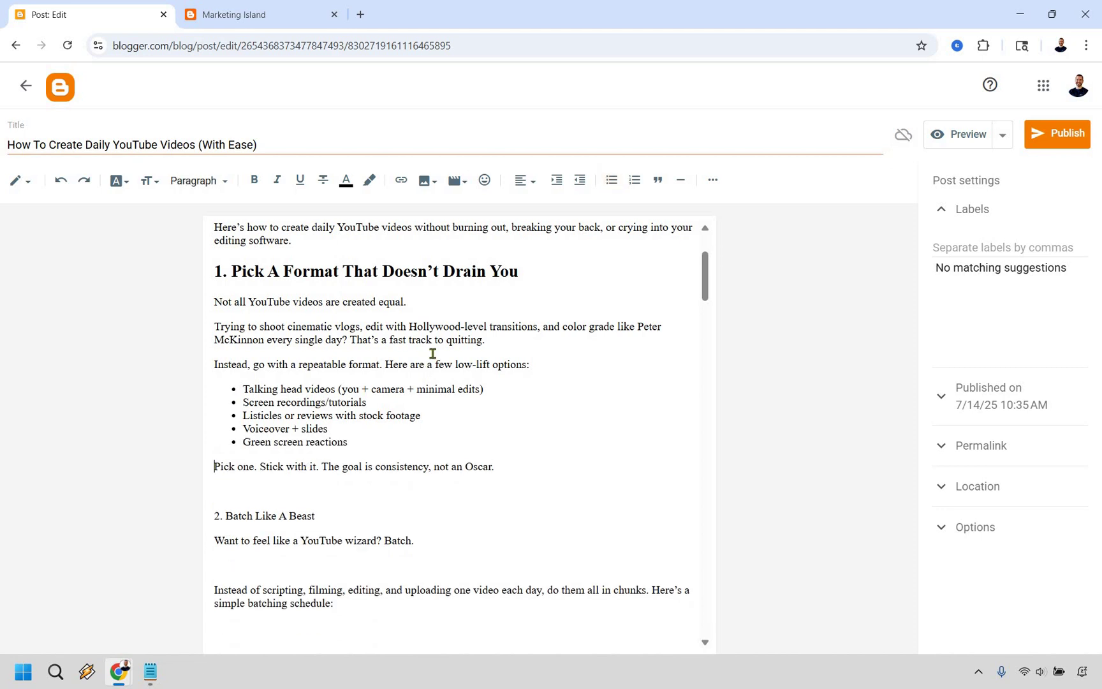
pyautogui.scroll(3, 430, 352)
pyautogui.scroll(-2, 242, 493)
pyautogui.click(261, 488)
pyautogui.press('BackSpace')
# Make '2. Batch Like A Beast' a Heading and delete the blank line below 'Batch.'
pyautogui.moveTo(315, 492); pyautogui.dragTo(215, 491)
pyautogui.click(225, 184)
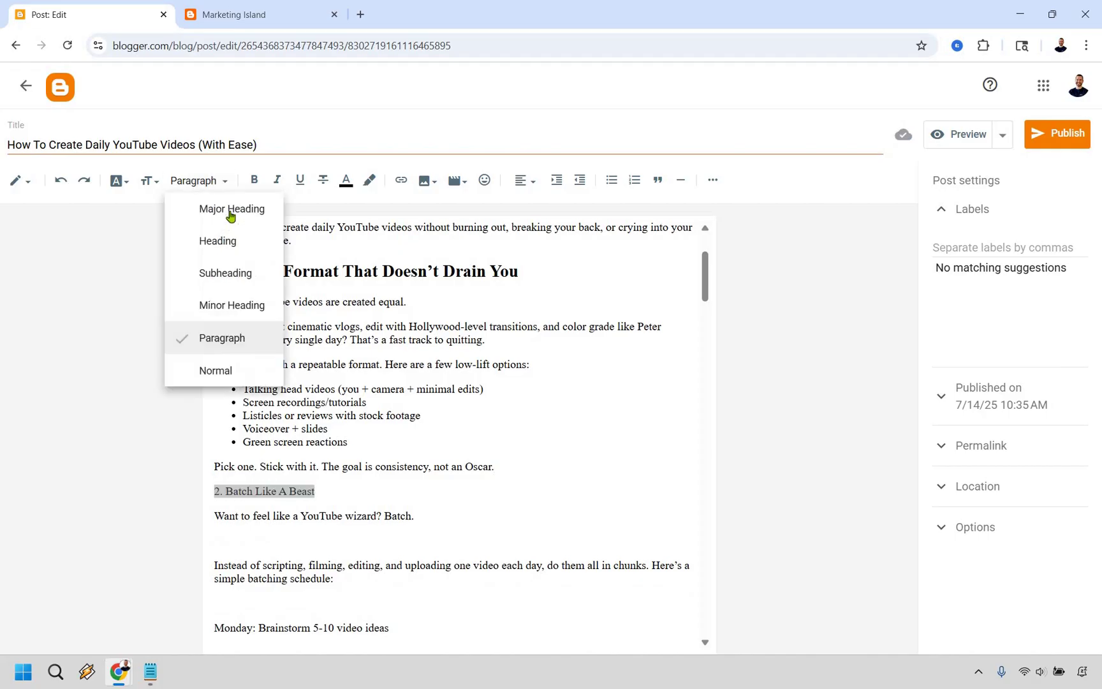
pyautogui.press('Return')
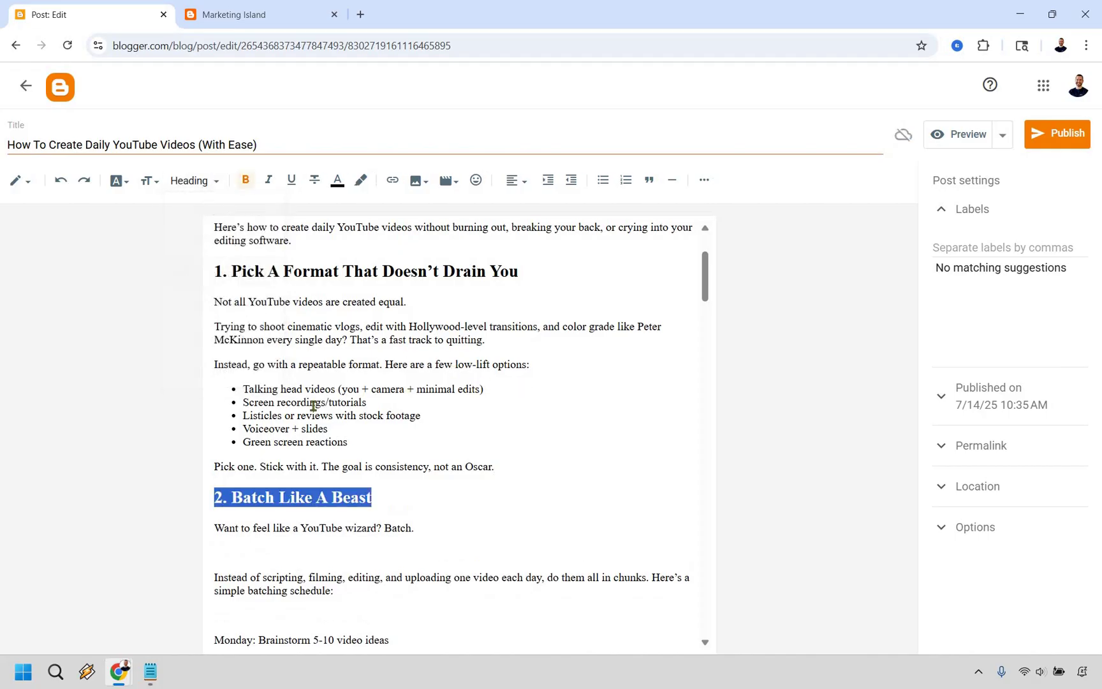
pyautogui.click(276, 368)
pyautogui.scroll(-3, 274, 332)
pyautogui.click(274, 333)
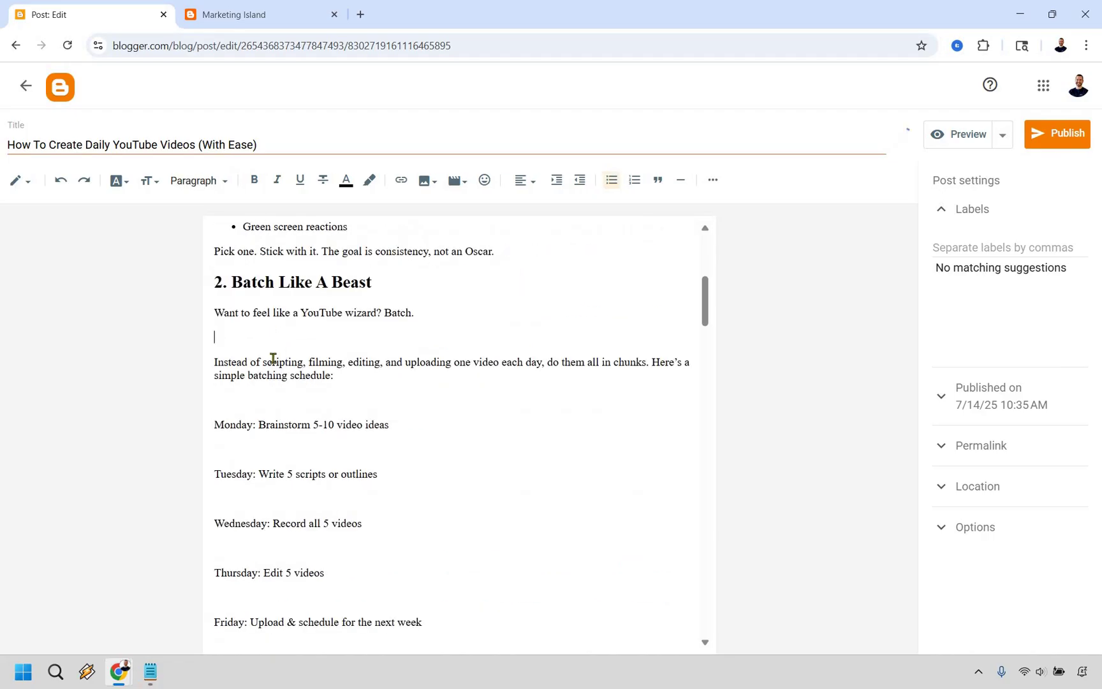
pyautogui.press('BackSpace')
pyautogui.press('BackSpace')
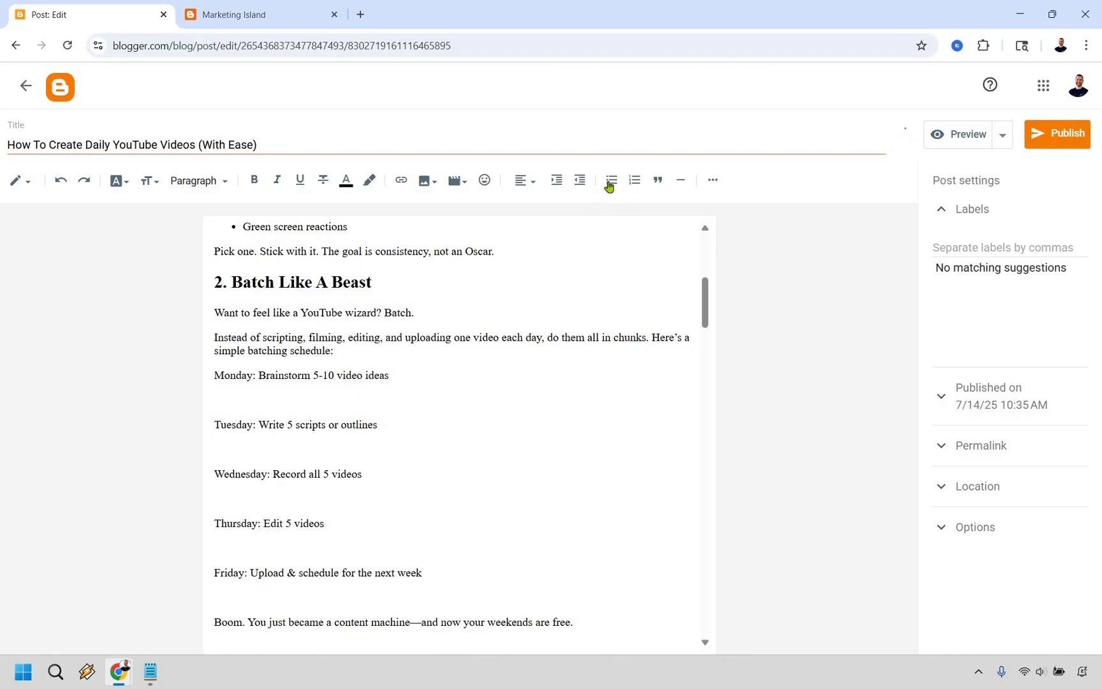
# Turn the Monday–Friday schedule into a bulleted list and remove the empty lines around 'Boom'
pyautogui.press('Right')
pyautogui.hotkey('ctrl', 'shift', '8')
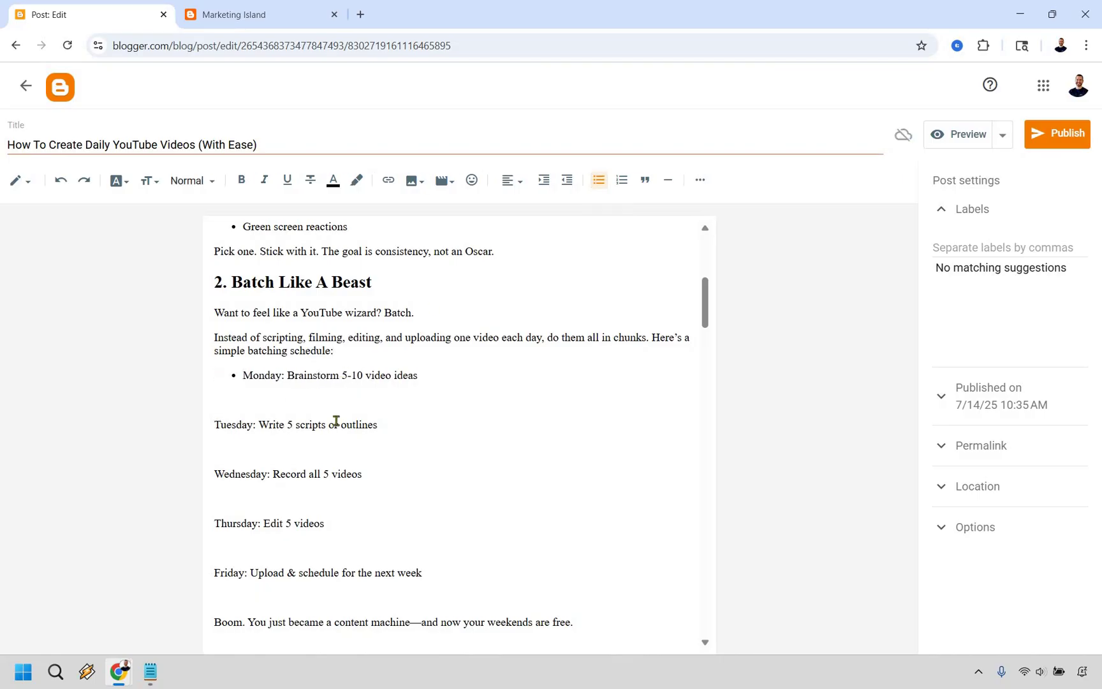
pyautogui.press('Down')
pyautogui.press('Down')
pyautogui.press('BackSpace')
pyautogui.press('BackSpace')
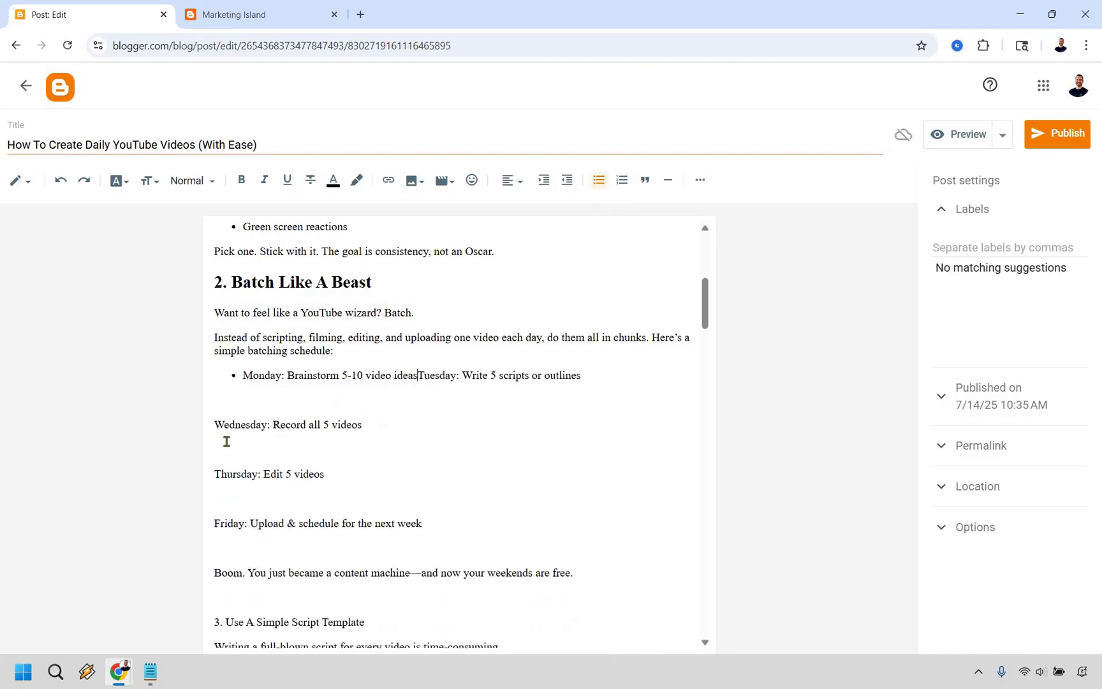
pyautogui.press('Return')
pyautogui.press('Down')
pyautogui.press('Down')
pyautogui.press('BackSpace')
pyautogui.press('BackSpace')
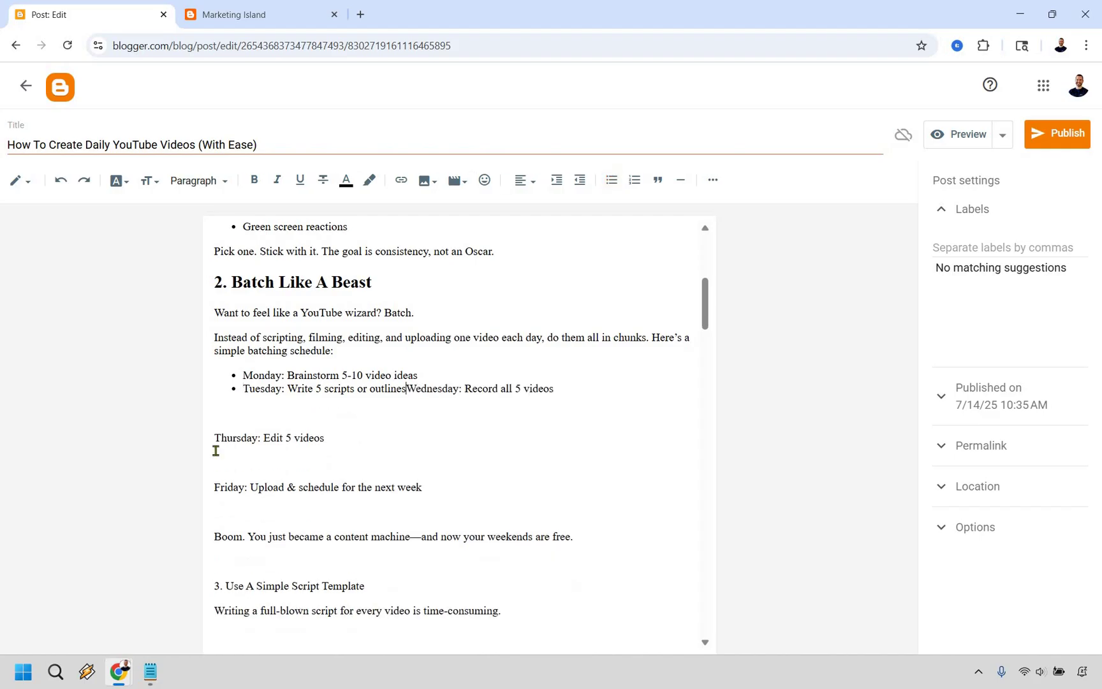
pyautogui.press('Return')
pyautogui.press('Down')
pyautogui.press('Down')
pyautogui.press('BackSpace')
pyautogui.press('BackSpace')
pyautogui.press('Return')
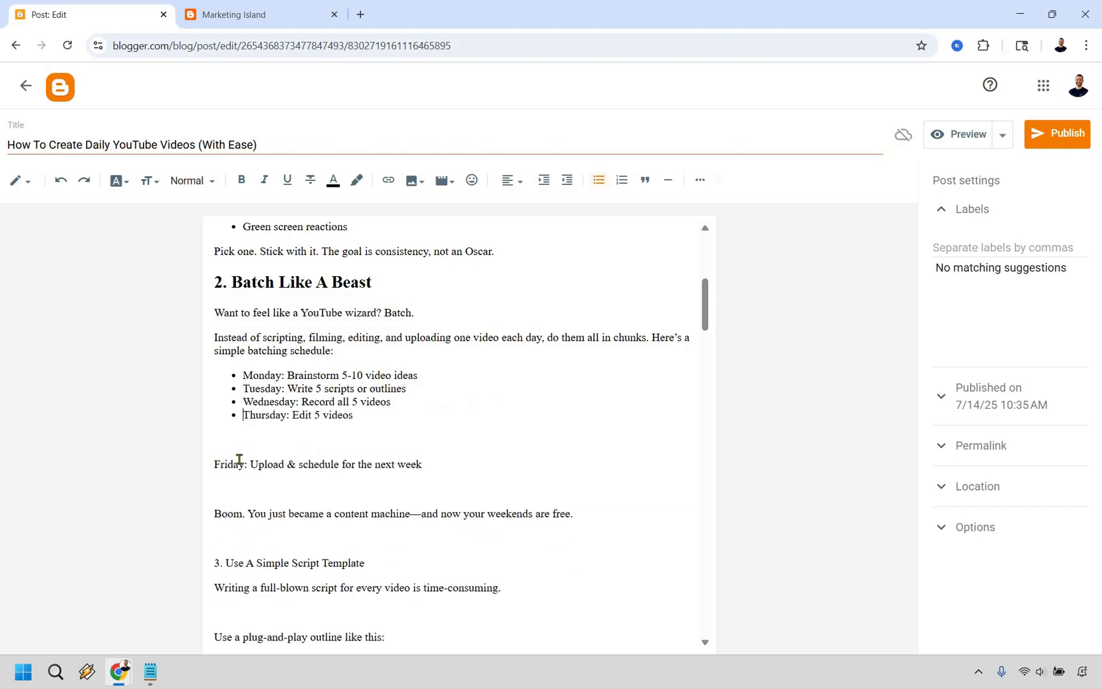
pyautogui.press('BackSpace')
pyautogui.press('BackSpace')
pyautogui.press('Return')
pyautogui.press('Down')
pyautogui.press('Down')
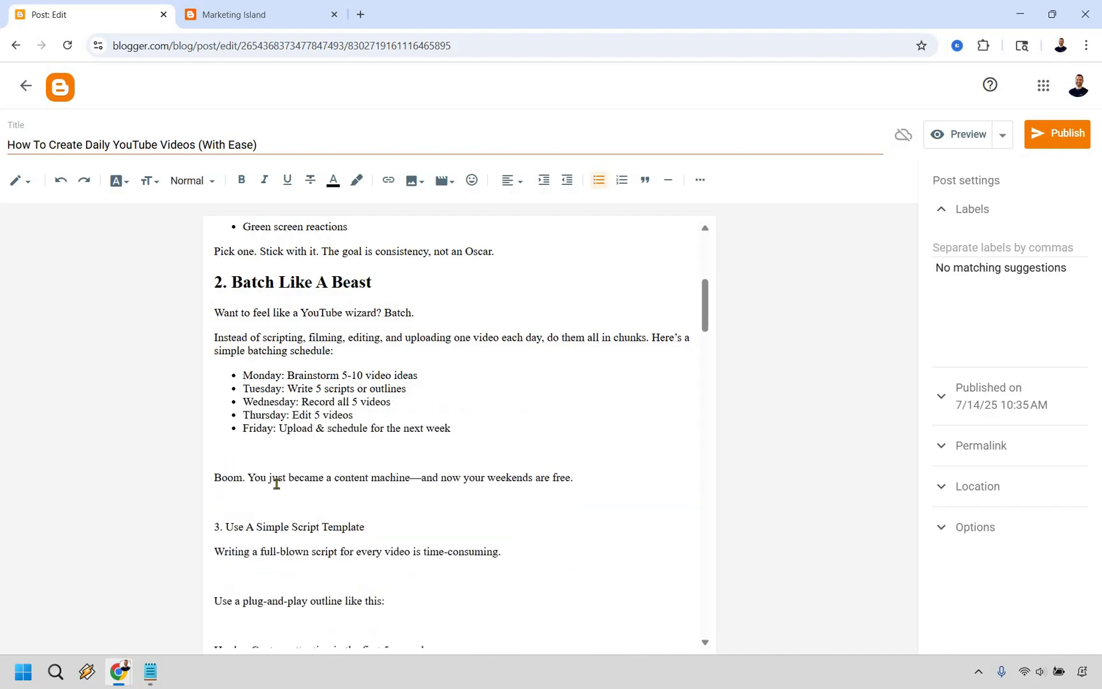
pyautogui.press('BackSpace')
pyautogui.press('Down')
pyautogui.press('Delete')
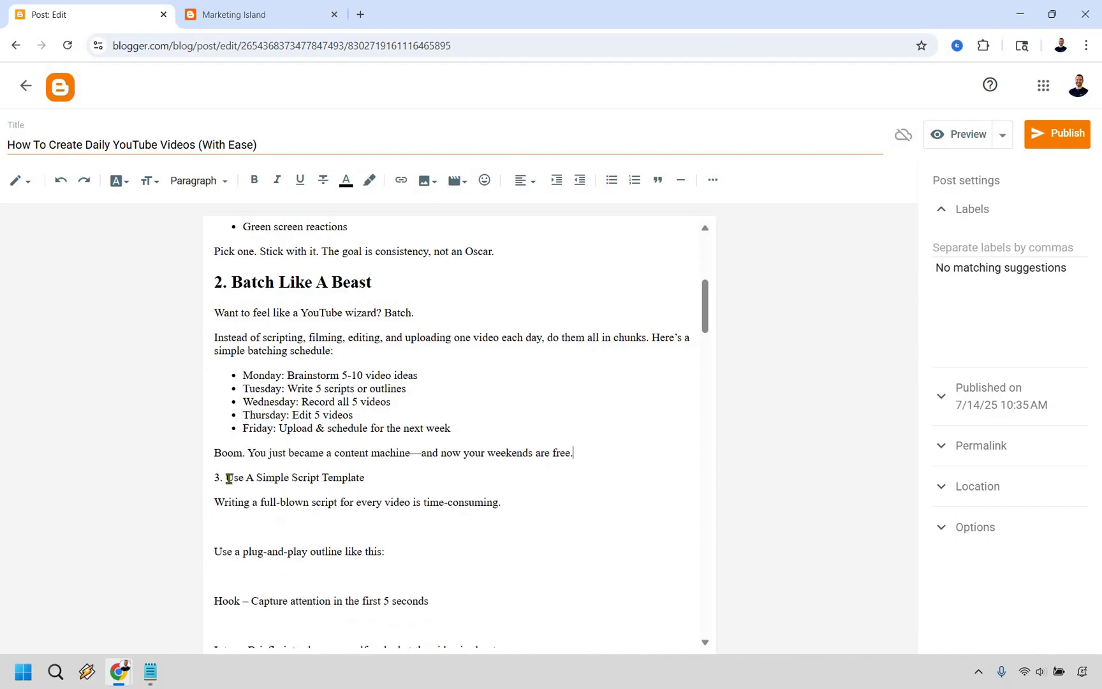
# Apply the Heading style to '3. Use A Simple Script Template'
pyautogui.press('End')
pyautogui.hotkey('ctrl', 'shift', 'Left')
pyautogui.hotkey('ctrl', 'shift', 'Left')
pyautogui.hotkey('ctrl', 'shift', 'Left')
pyautogui.hotkey('ctrl', 'shift', 'Left')
pyautogui.hotkey('ctrl', 'shift', 'Left')
pyautogui.hotkey('ctrl', 'shift', 'Left')
pyautogui.hotkey('ctrl', 'shift', 'Left')
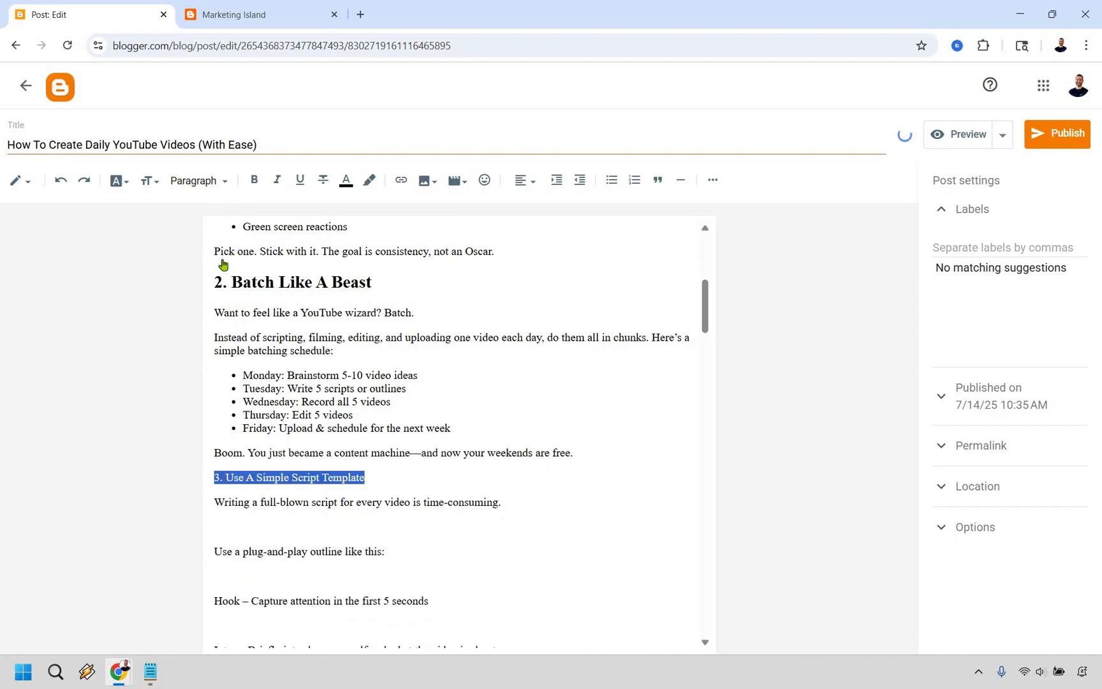
pyautogui.click(198, 181)
pyautogui.press('Up')
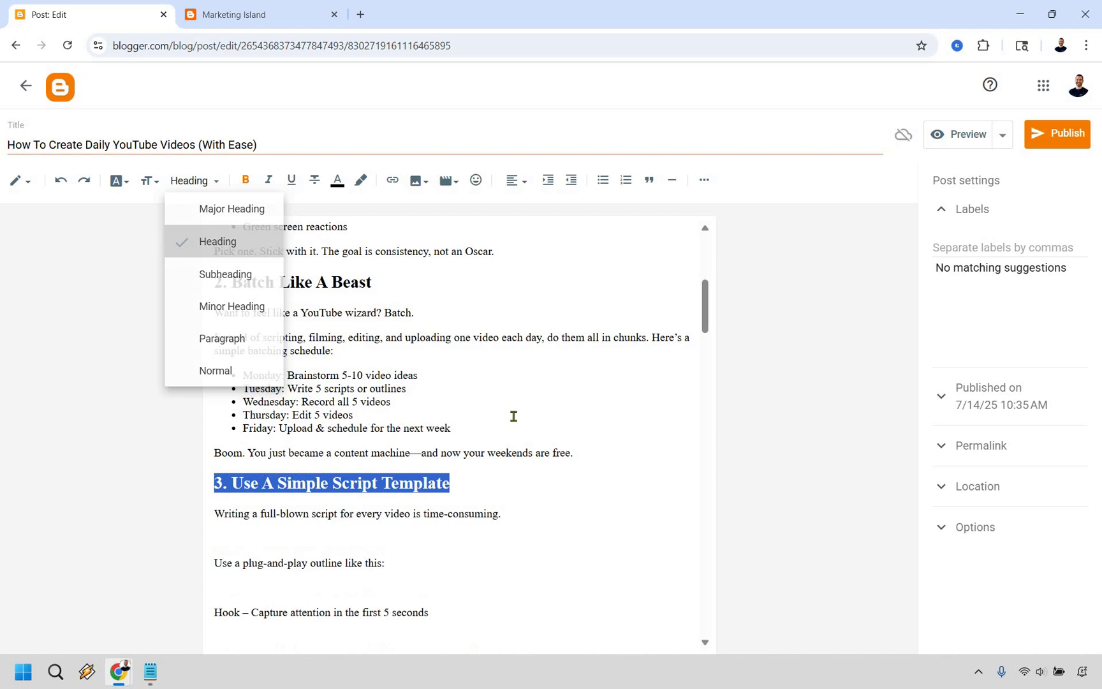
pyautogui.press('Return')
pyautogui.scroll(6, 512, 414)
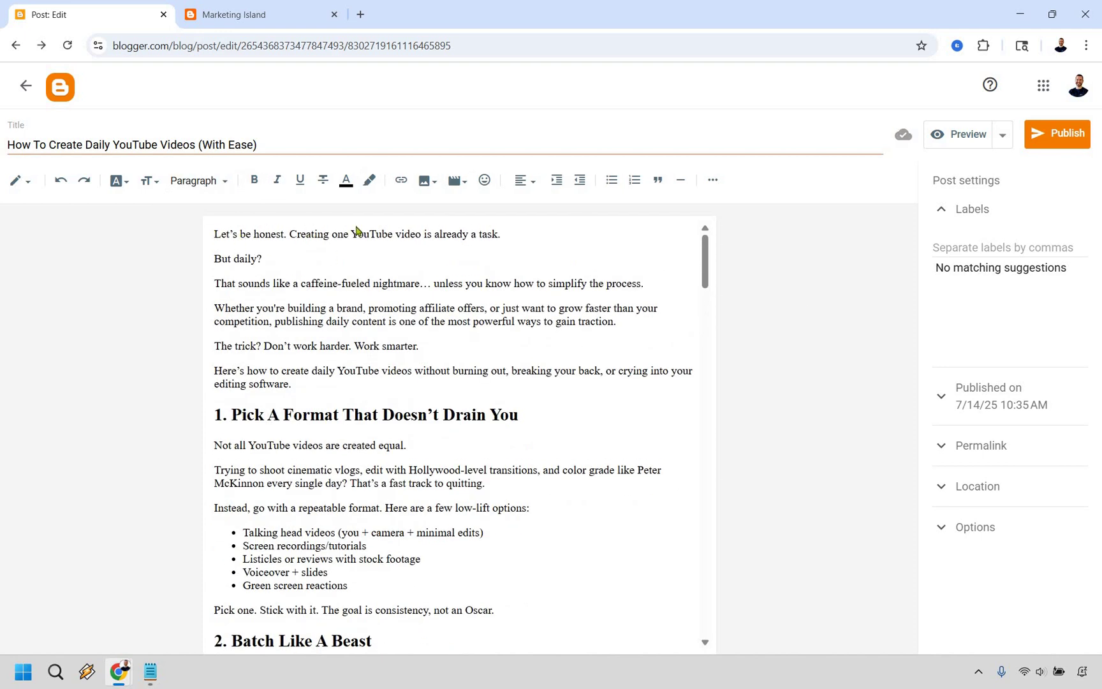
# Upload the clapboard photo from the computer into the top of the post
pyautogui.click(426, 182)
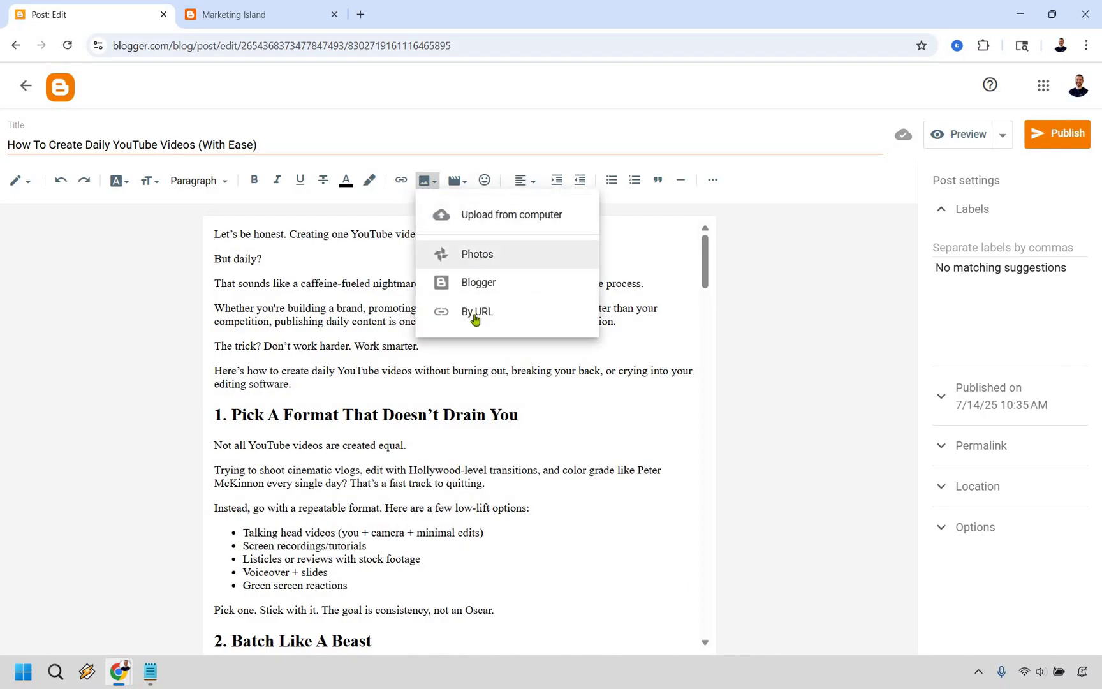
pyautogui.click(453, 184)
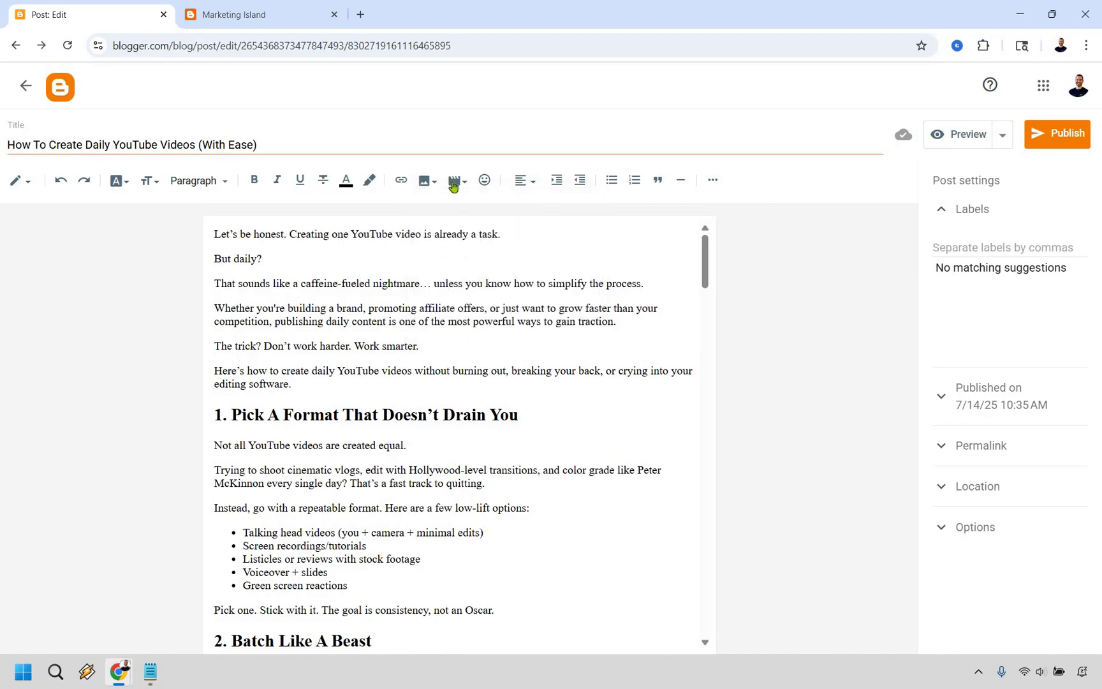
pyautogui.click(453, 185)
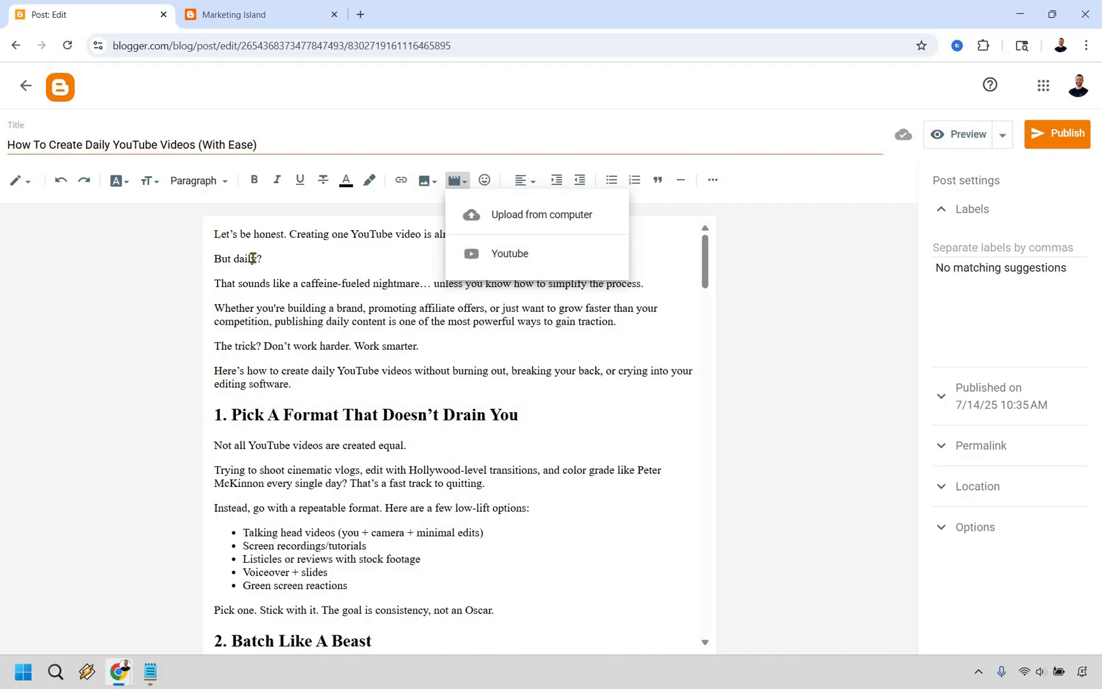
pyautogui.press('Escape')
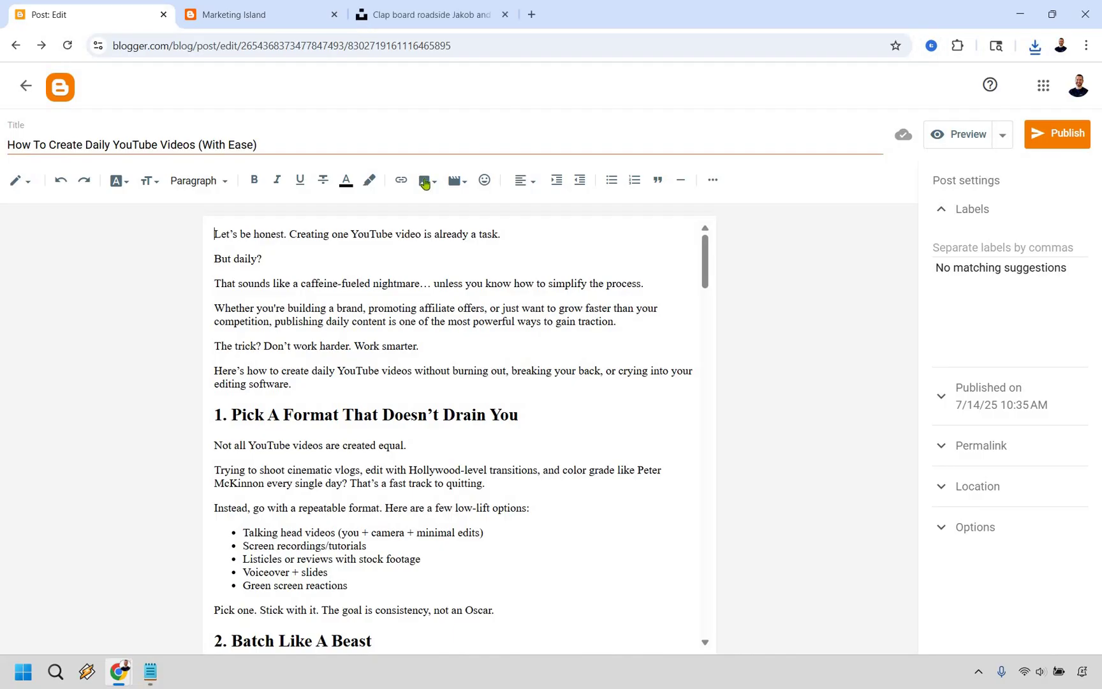
pyautogui.click(426, 180)
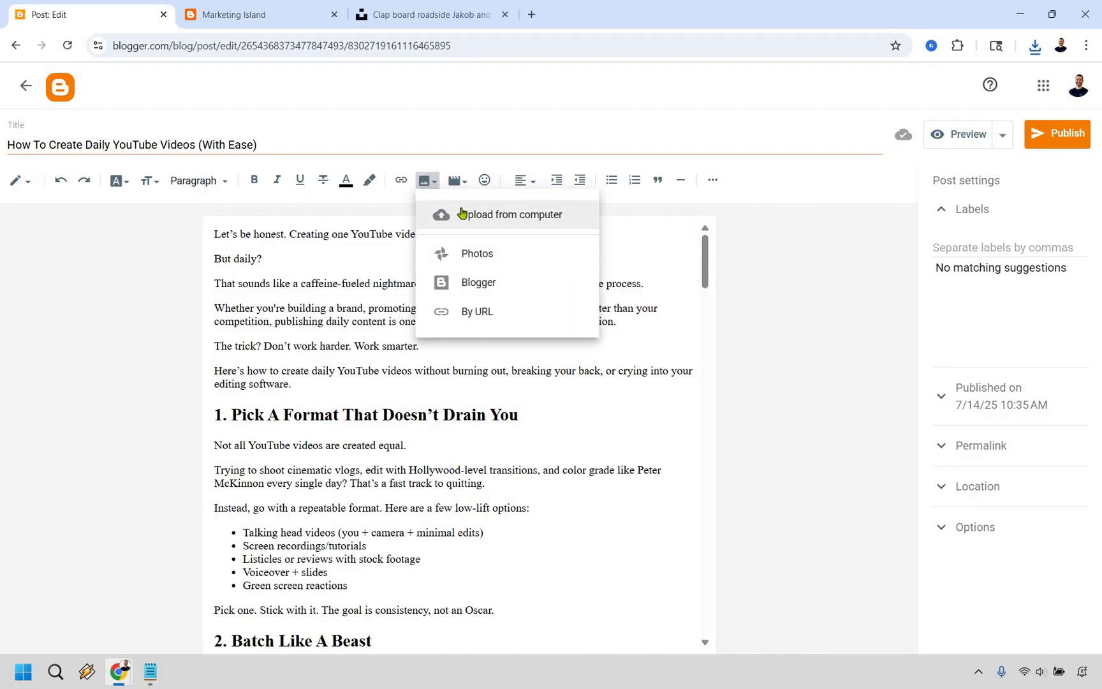
pyautogui.click(459, 223)
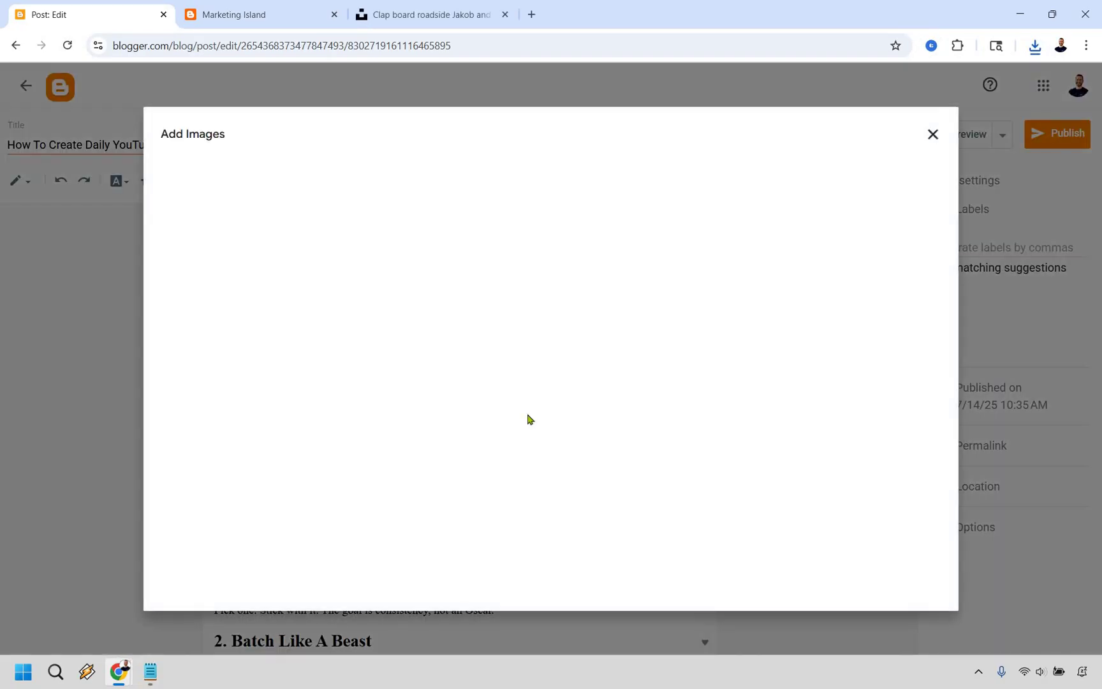
pyautogui.click(537, 441)
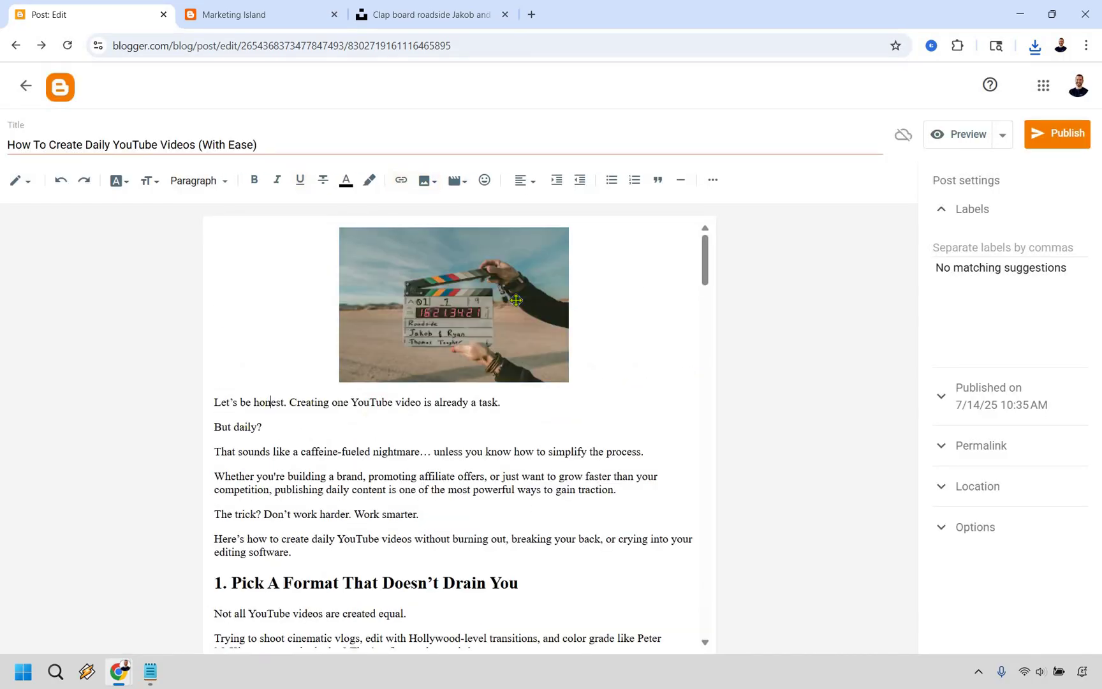
# Resize the clapboard image to Extra large and give it the title text 'Cut!'
pyautogui.click(454, 330)
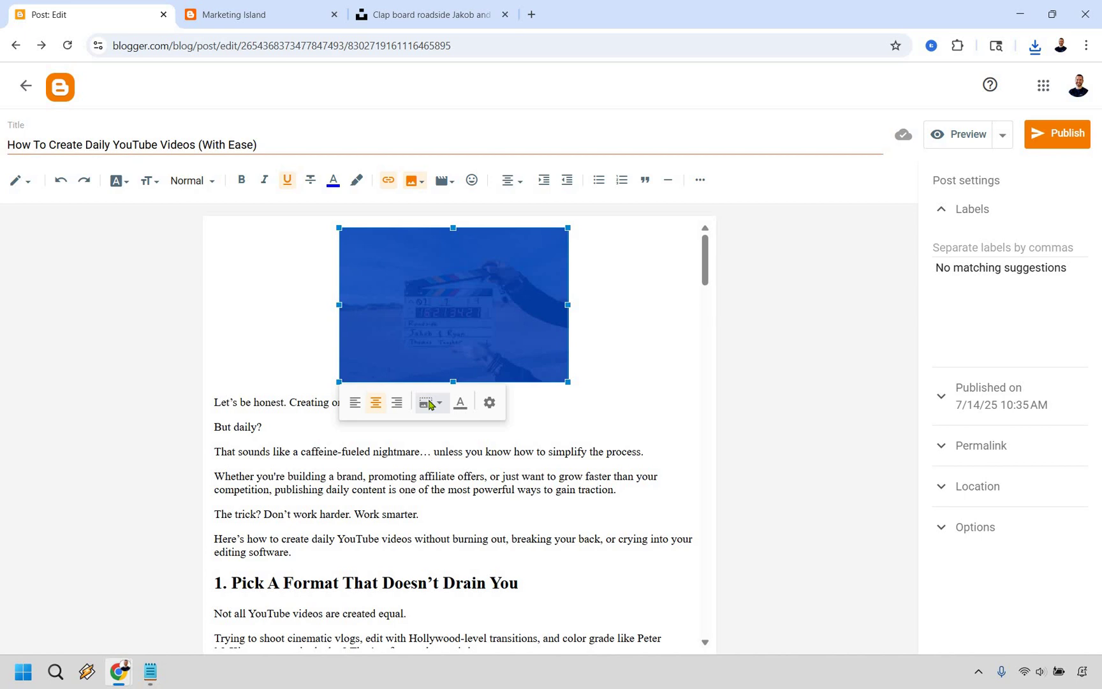
pyautogui.click(430, 404)
pyautogui.click(389, 474)
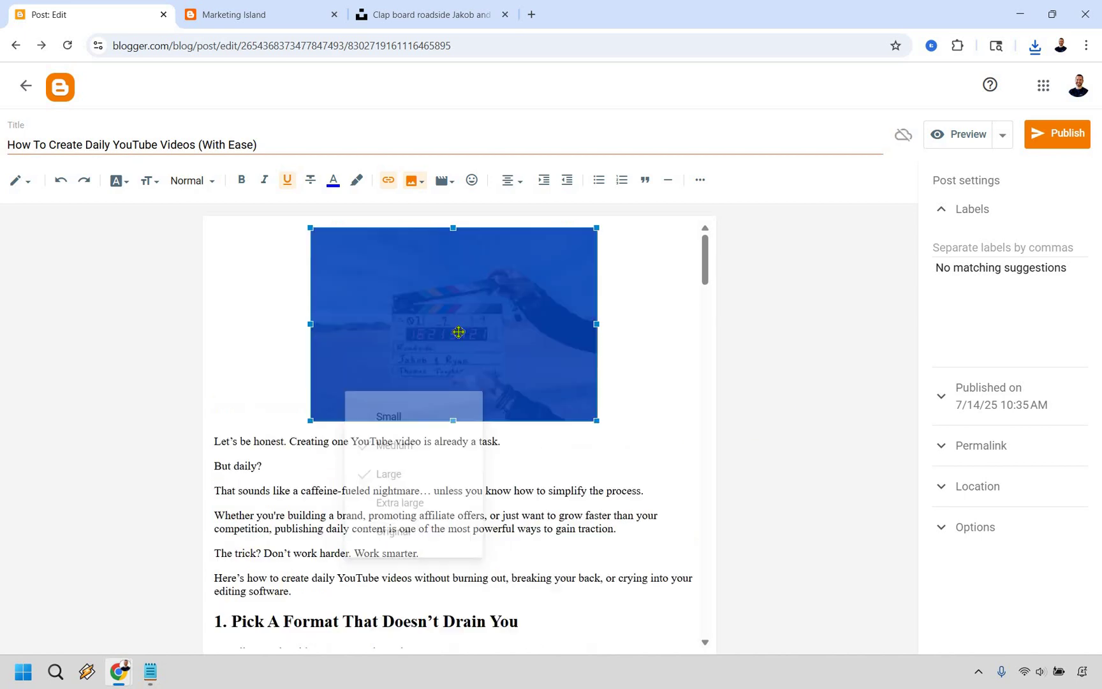
pyautogui.click(400, 441)
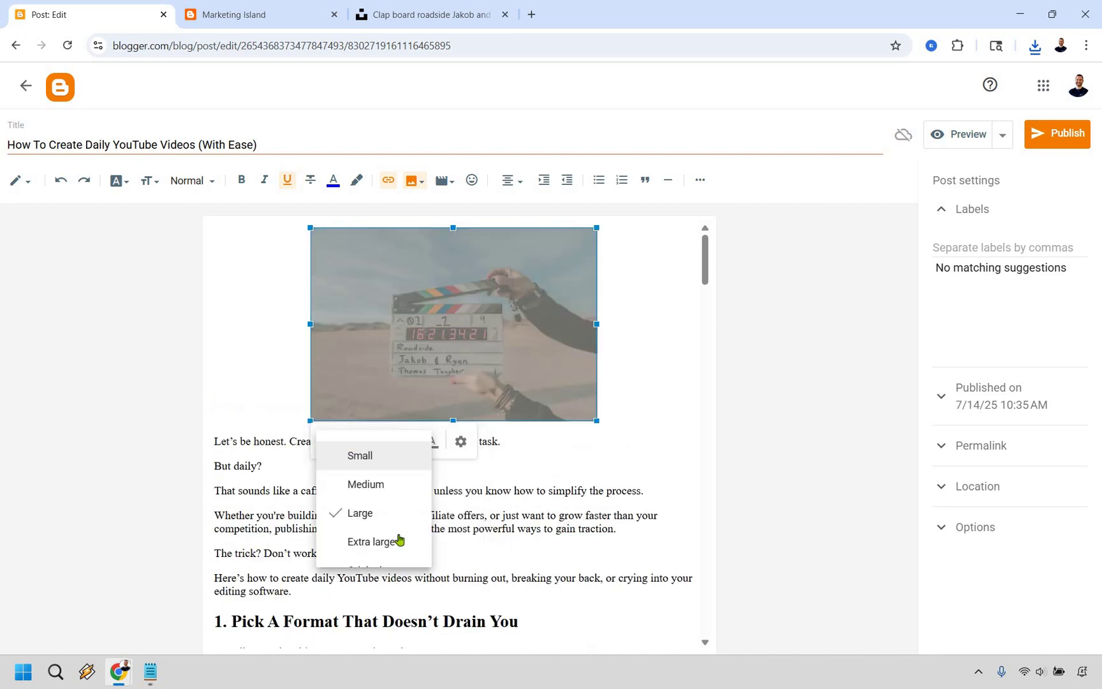
pyautogui.click(376, 538)
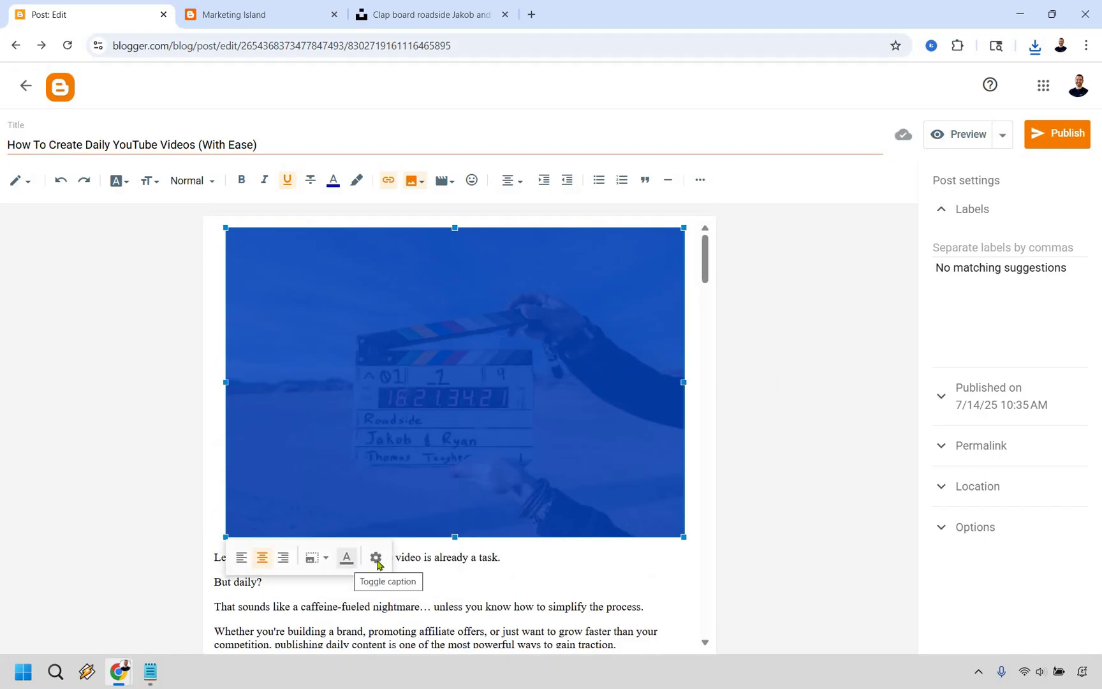
pyautogui.click(376, 558)
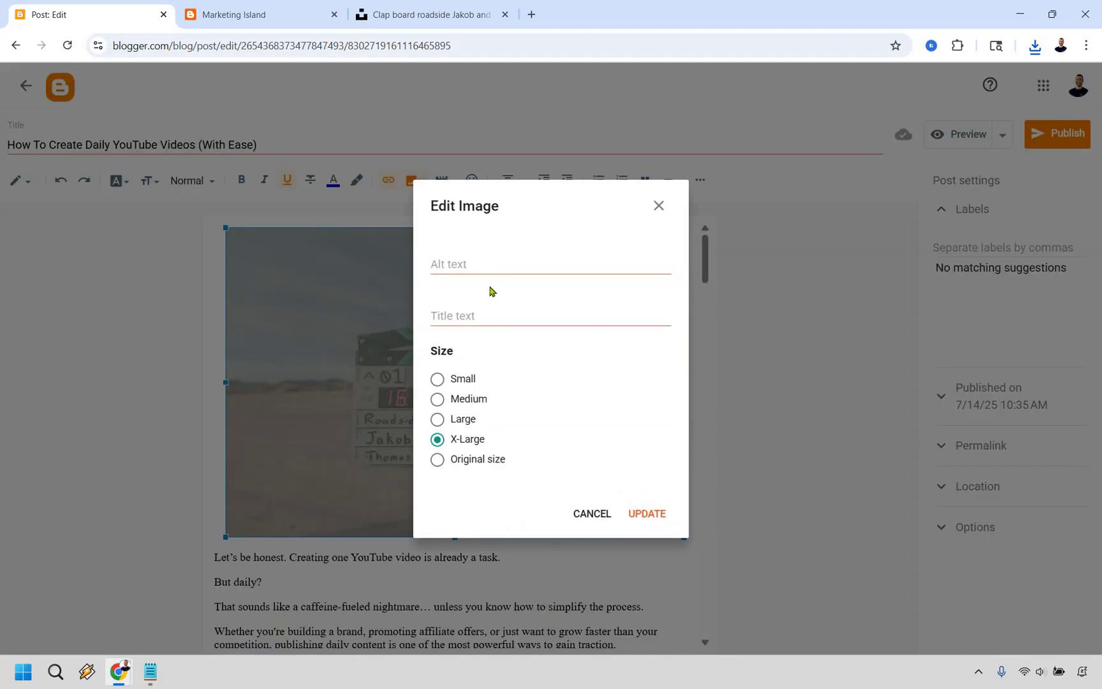
pyautogui.click(495, 297)
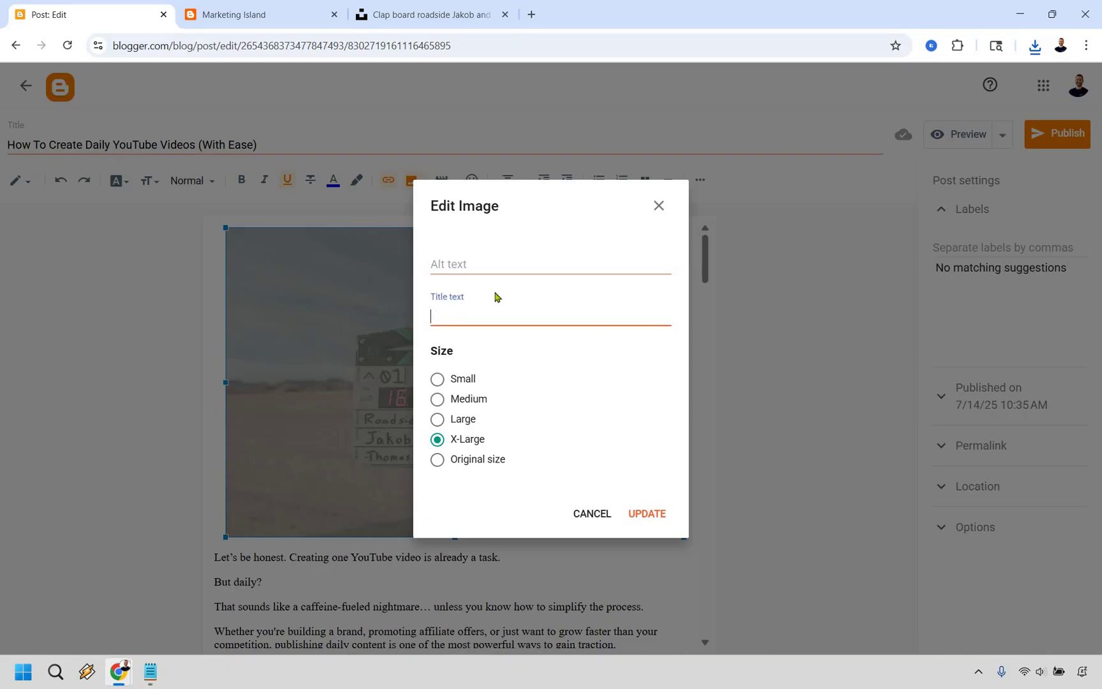
pyautogui.write('Cut!')
pyautogui.press('Return')
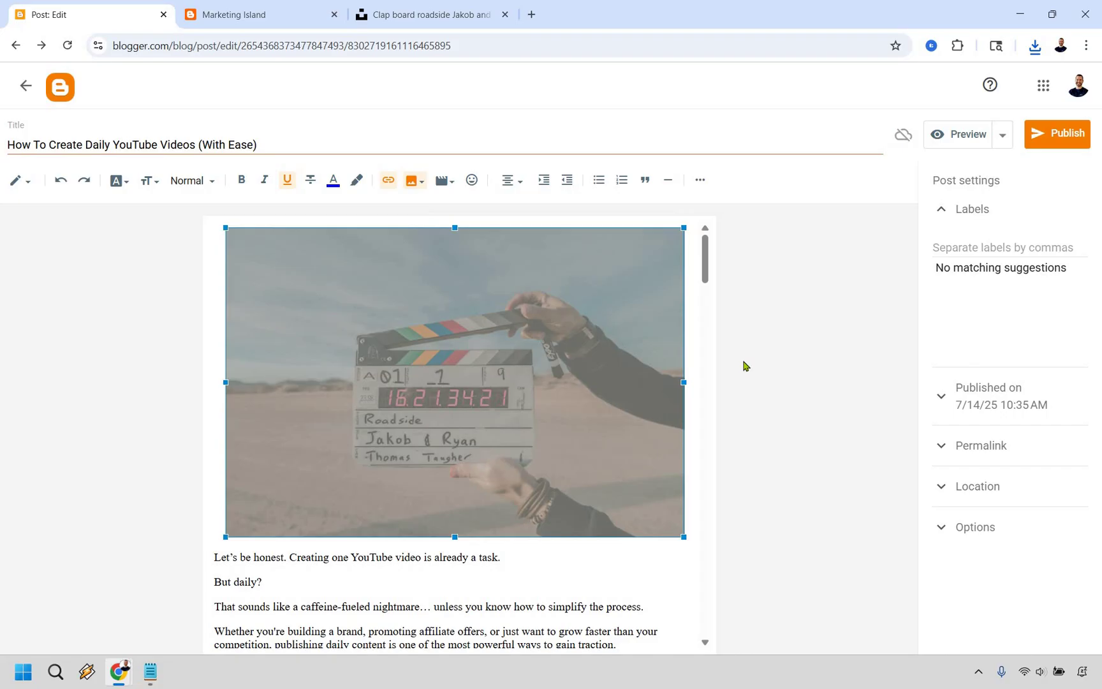
# Set a custom permalink of 'daily-videos' in Post settings, then preview the post
pyautogui.click(969, 447)
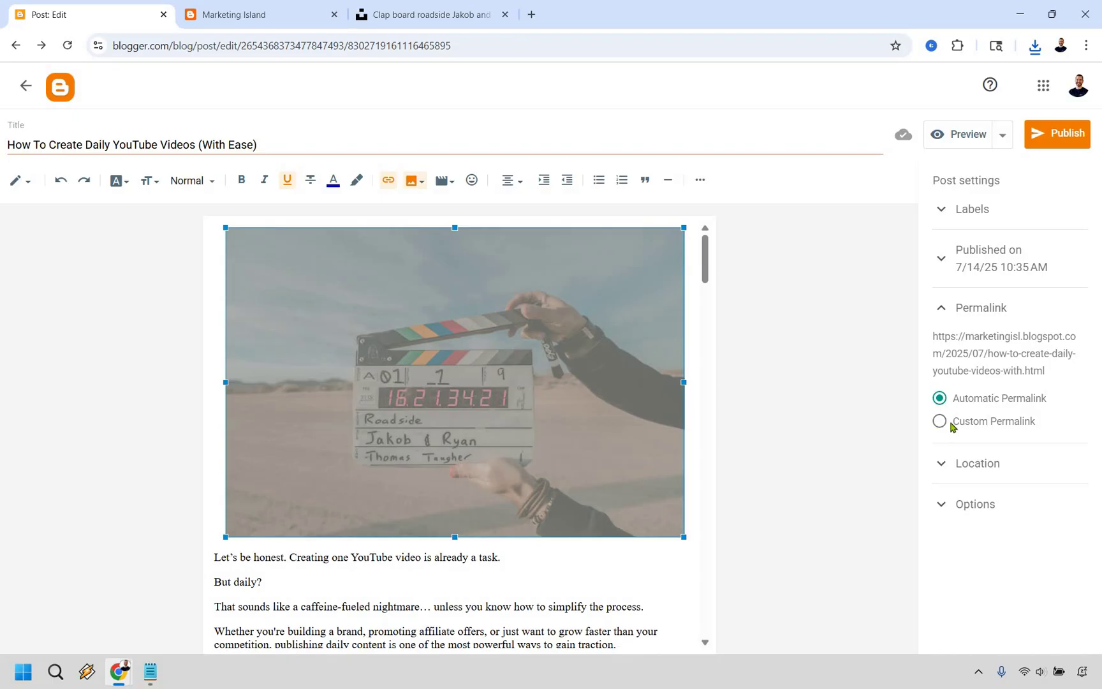
pyautogui.click(983, 424)
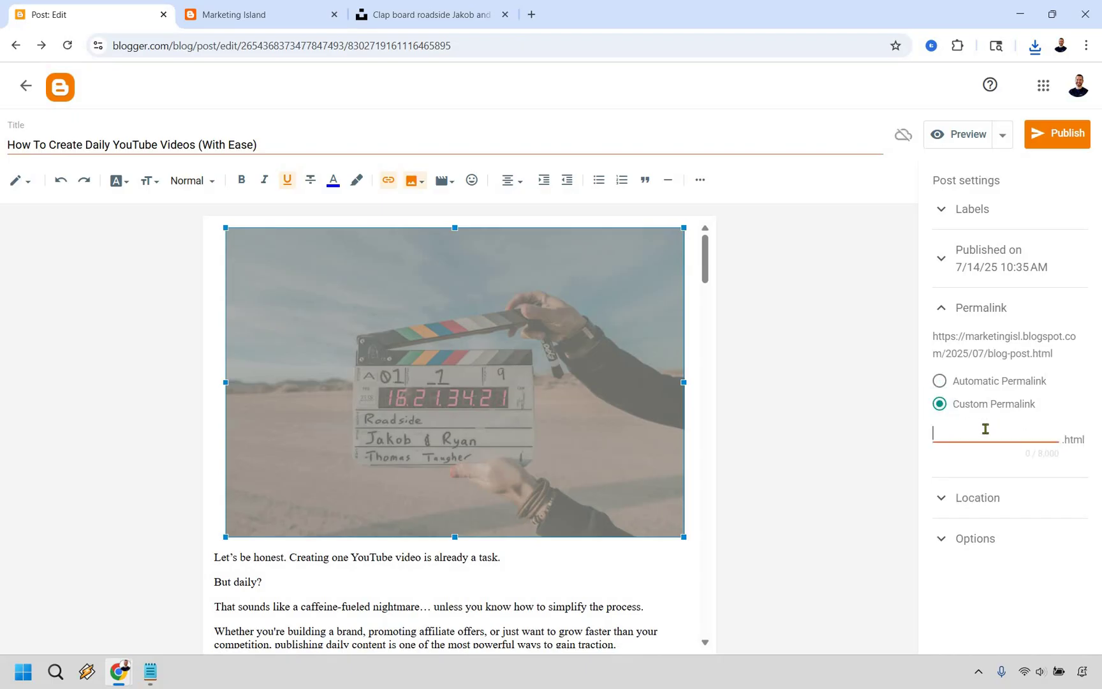
pyautogui.write('daily-v')
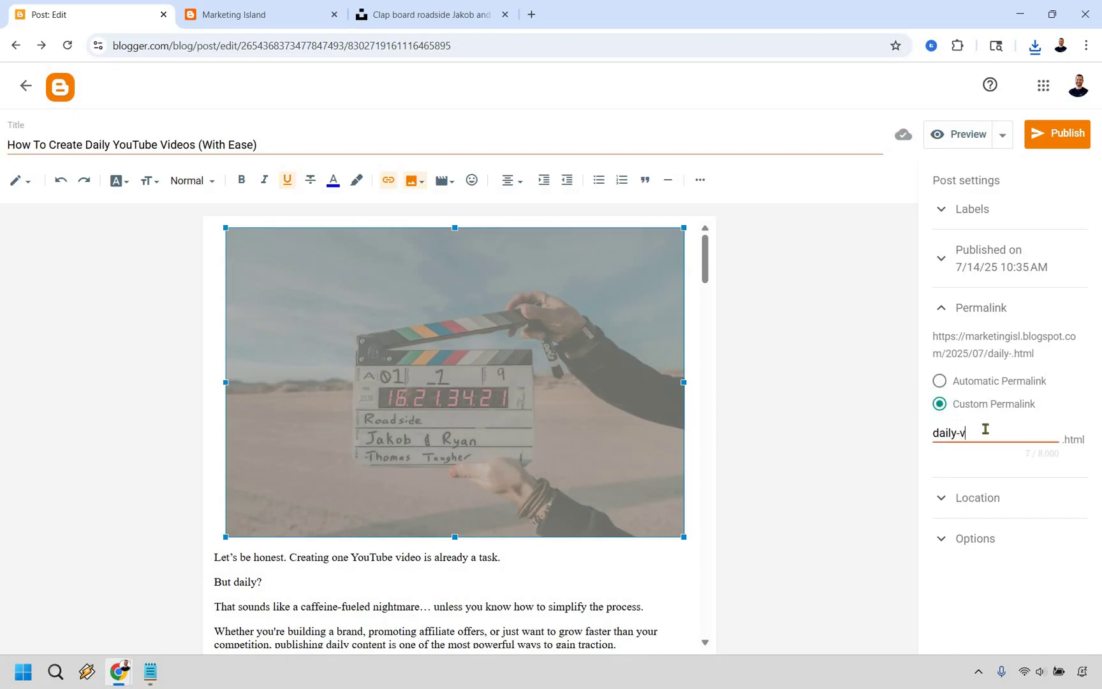
pyautogui.write('ideos')
pyautogui.click(954, 211)
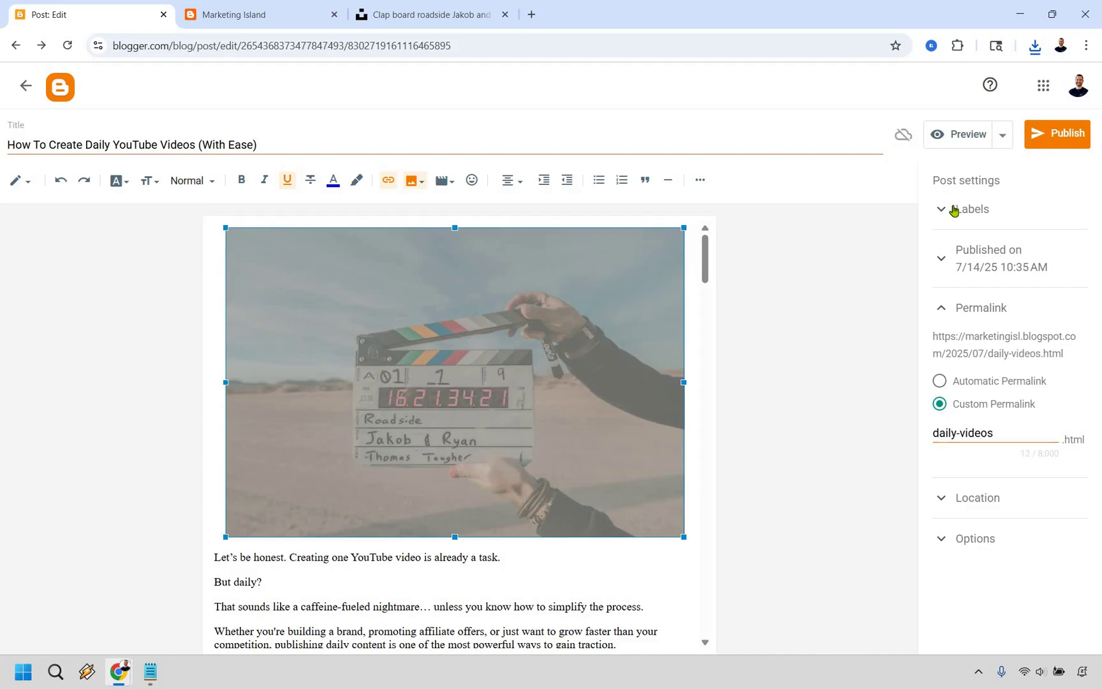
pyautogui.click(1005, 384)
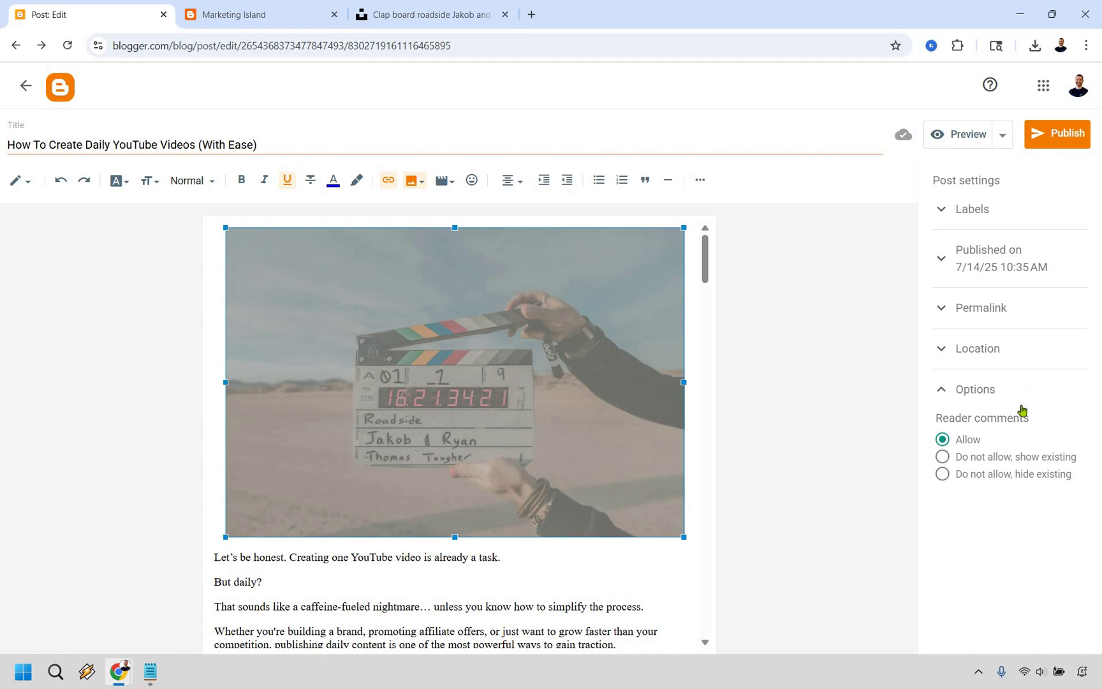
pyautogui.click(946, 390)
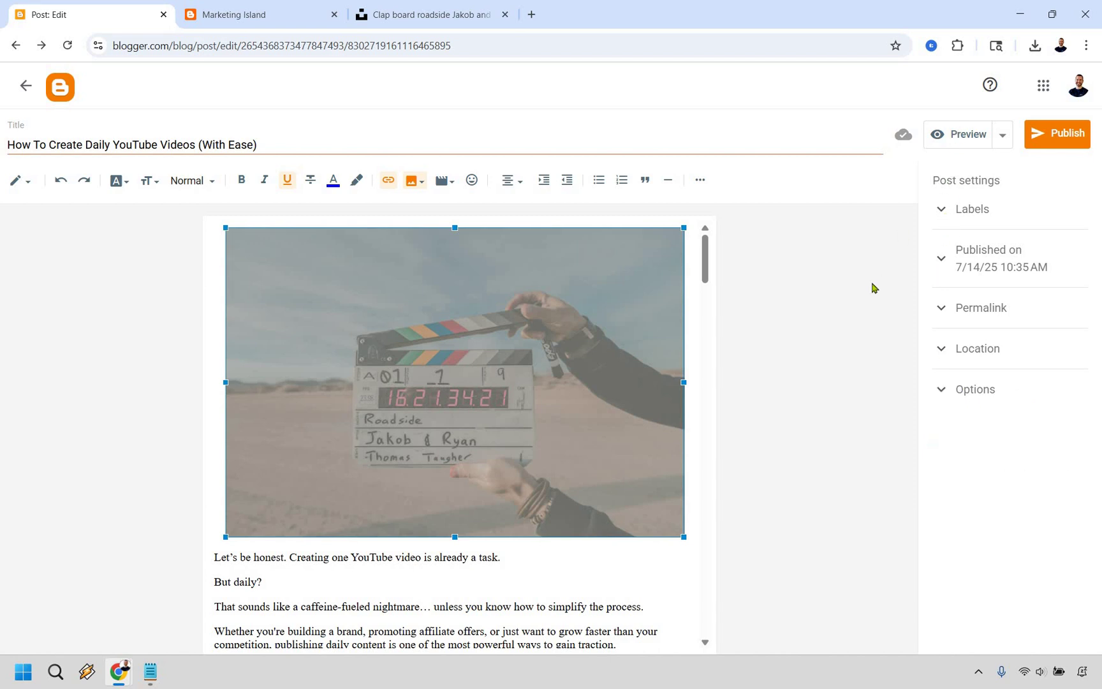
pyautogui.click(954, 144)
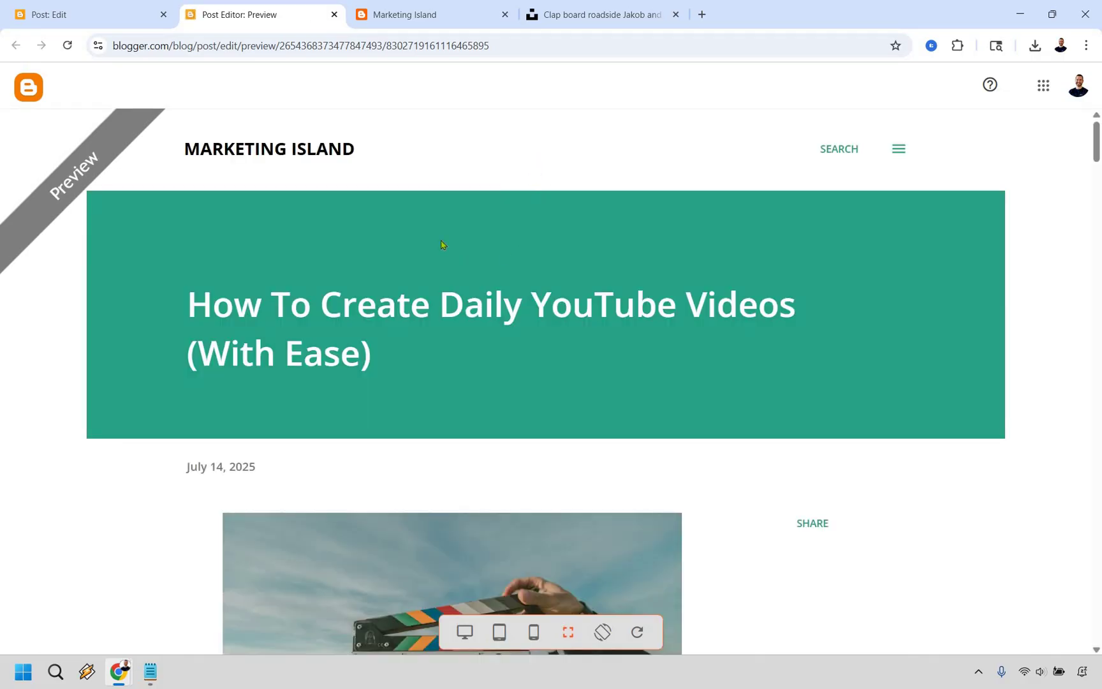
# Scroll through the post preview down to the later sections and back to the top
pyautogui.scroll(-9, 441, 244)
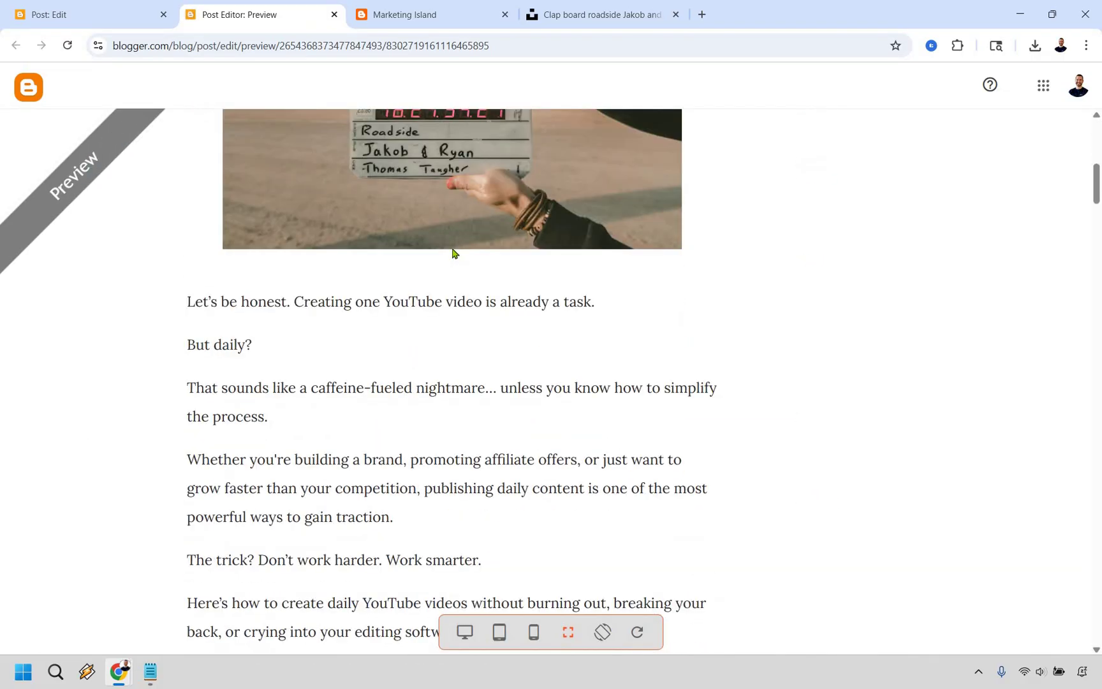
pyautogui.scroll(-6, 452, 253)
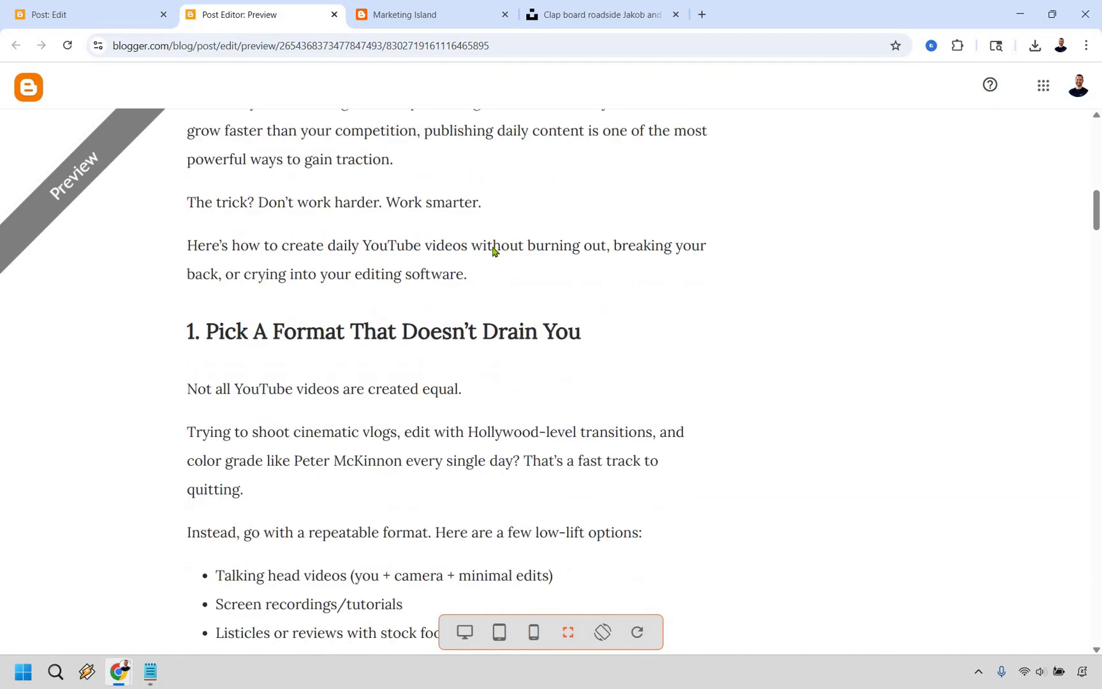
pyautogui.scroll(1, 492, 247)
pyautogui.scroll(-17, 491, 246)
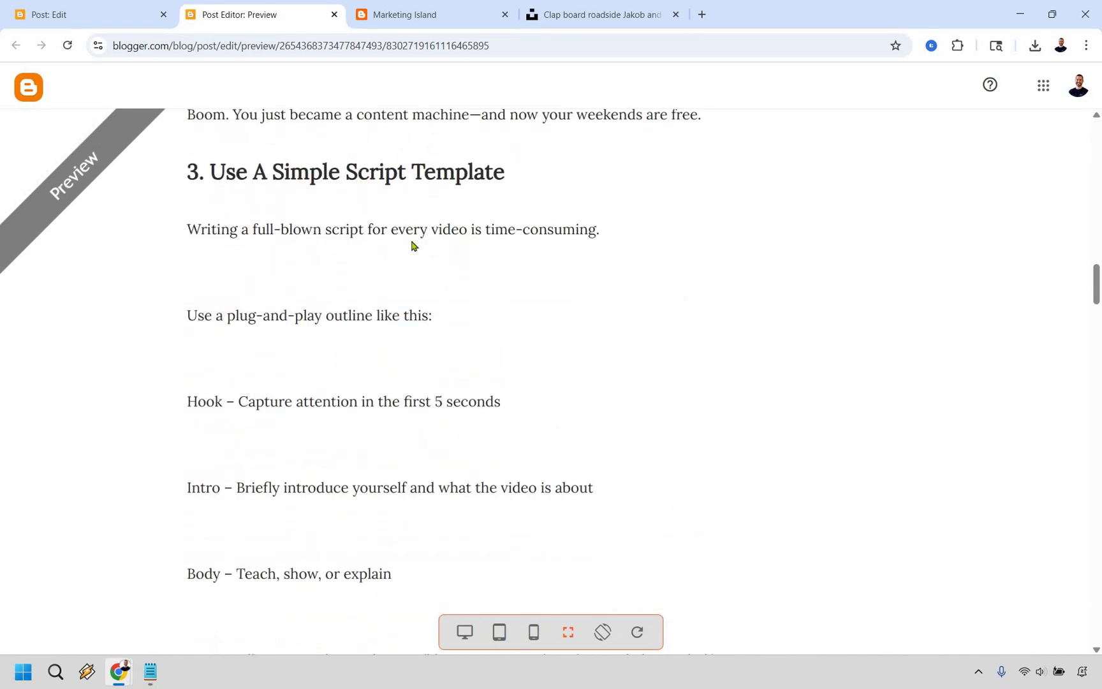
pyautogui.scroll(-8, 412, 246)
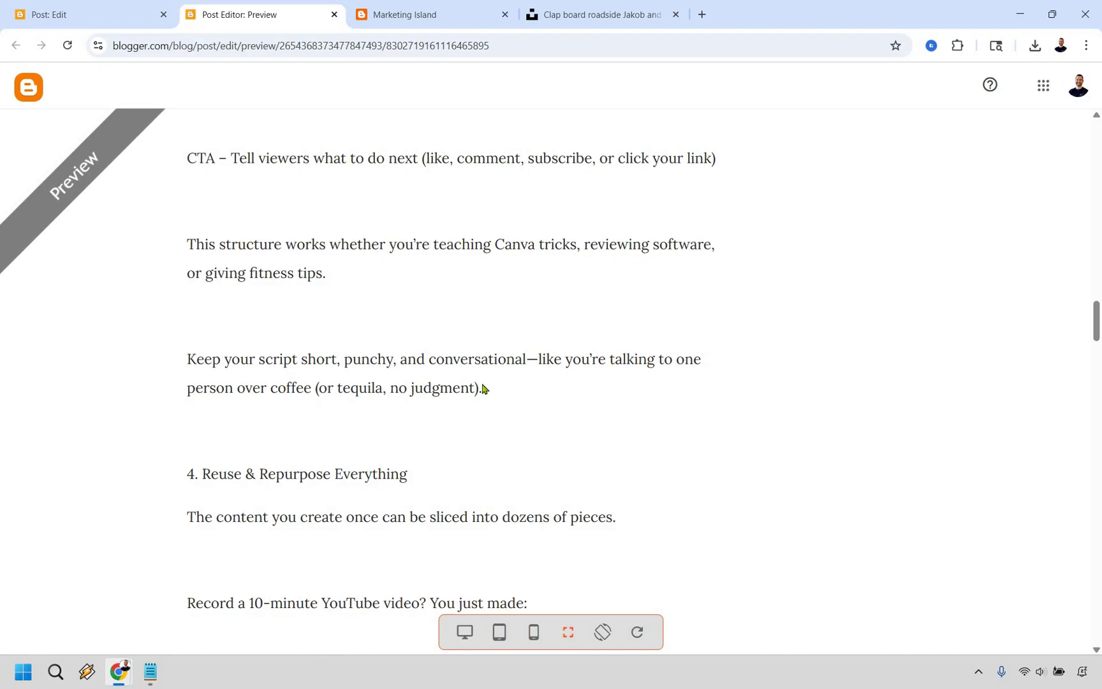
pyautogui.scroll(20, 482, 389)
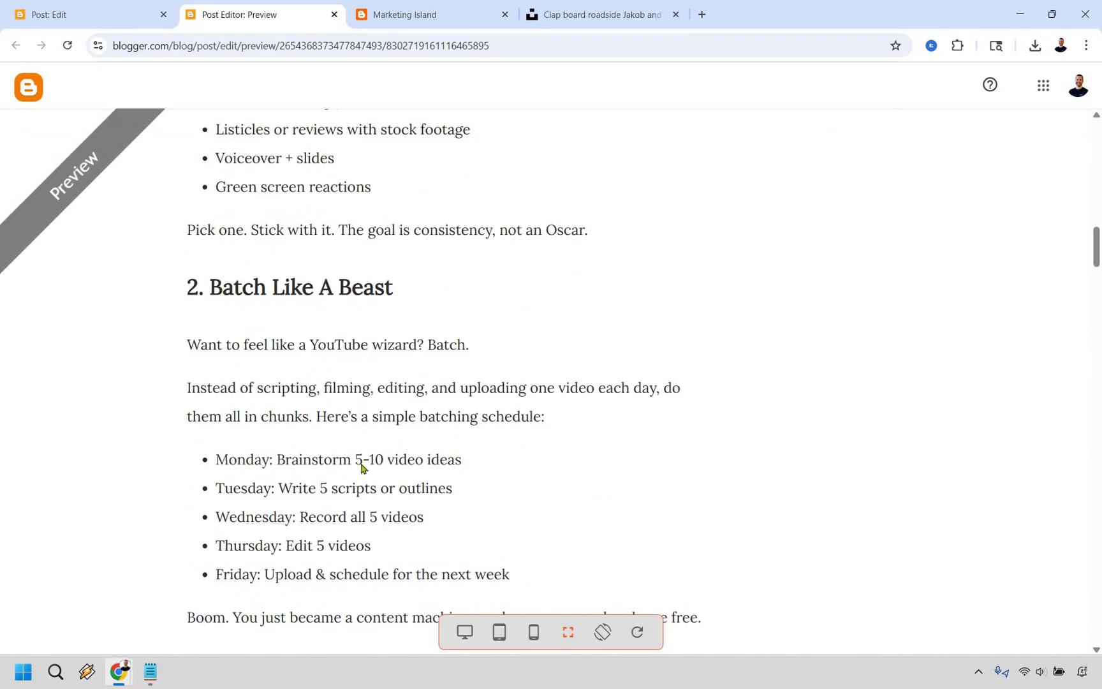
pyautogui.scroll(-2, 334, 313)
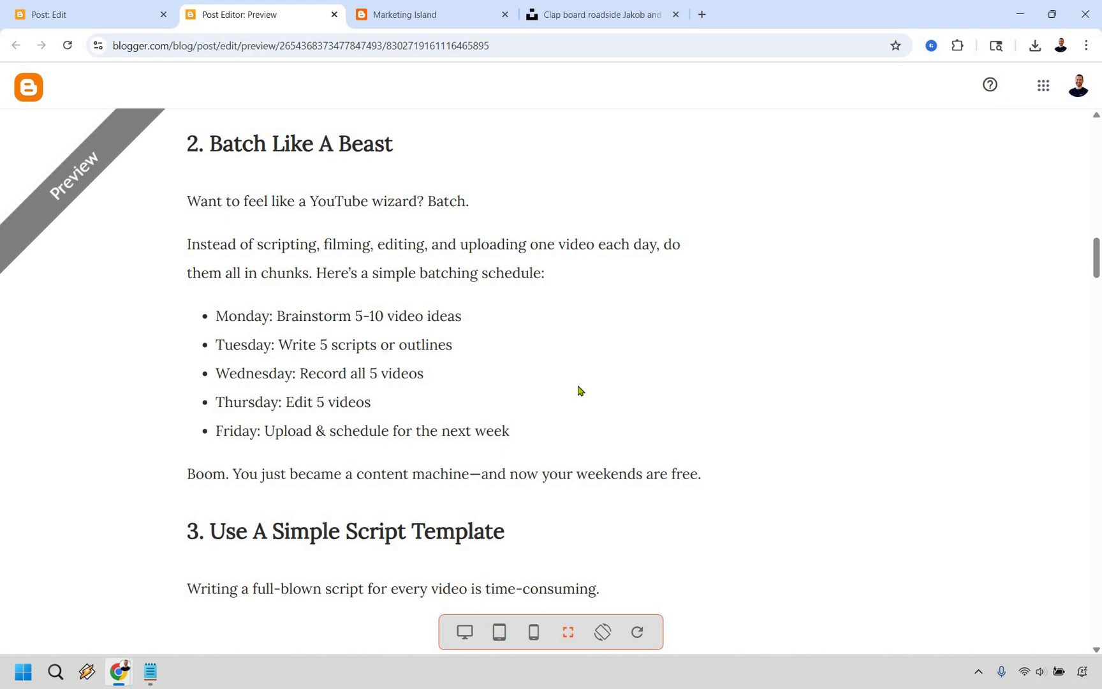
pyautogui.scroll(-20, 658, 336)
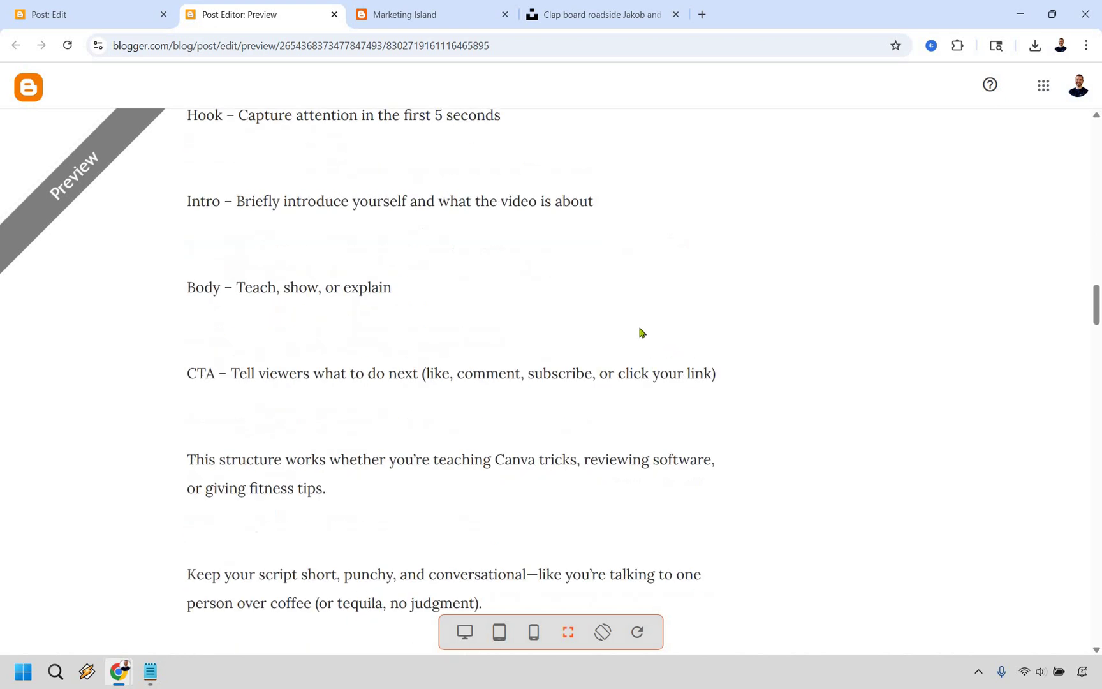
pyautogui.scroll(-8, 295, 192)
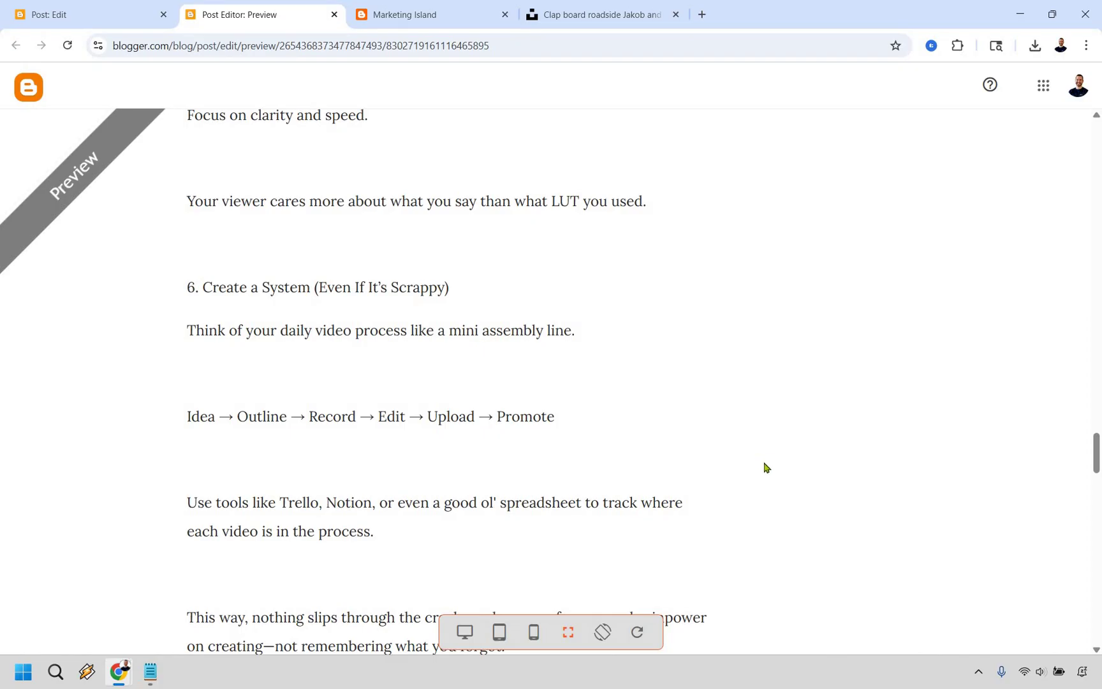
pyautogui.scroll(20, 765, 468)
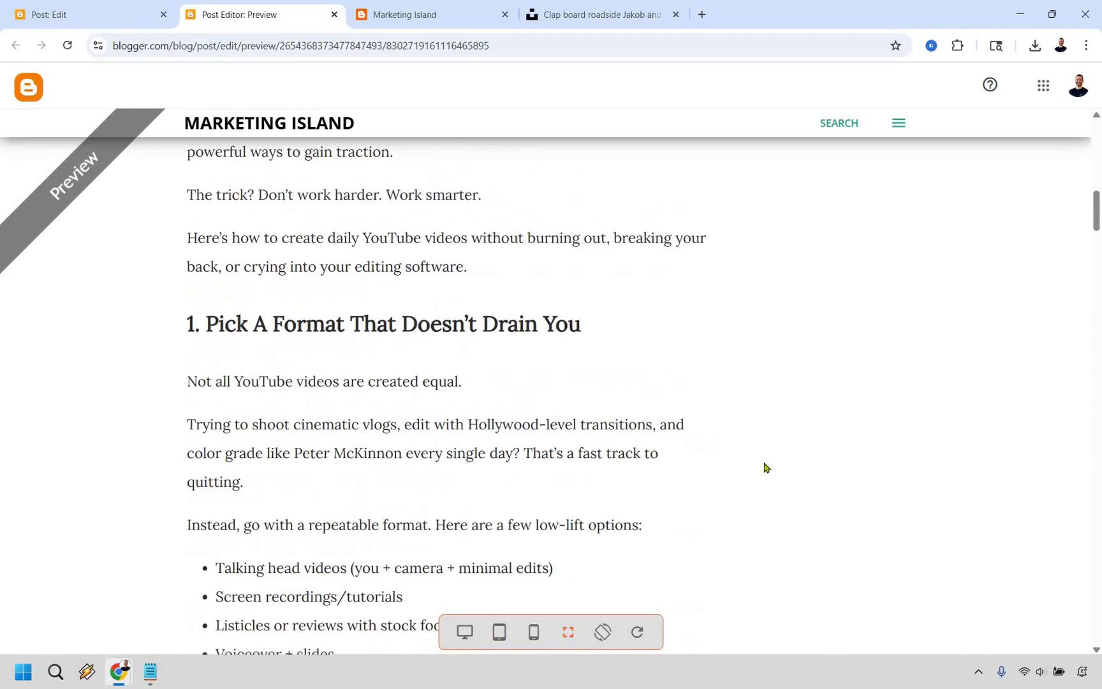
pyautogui.scroll(15, 765, 467)
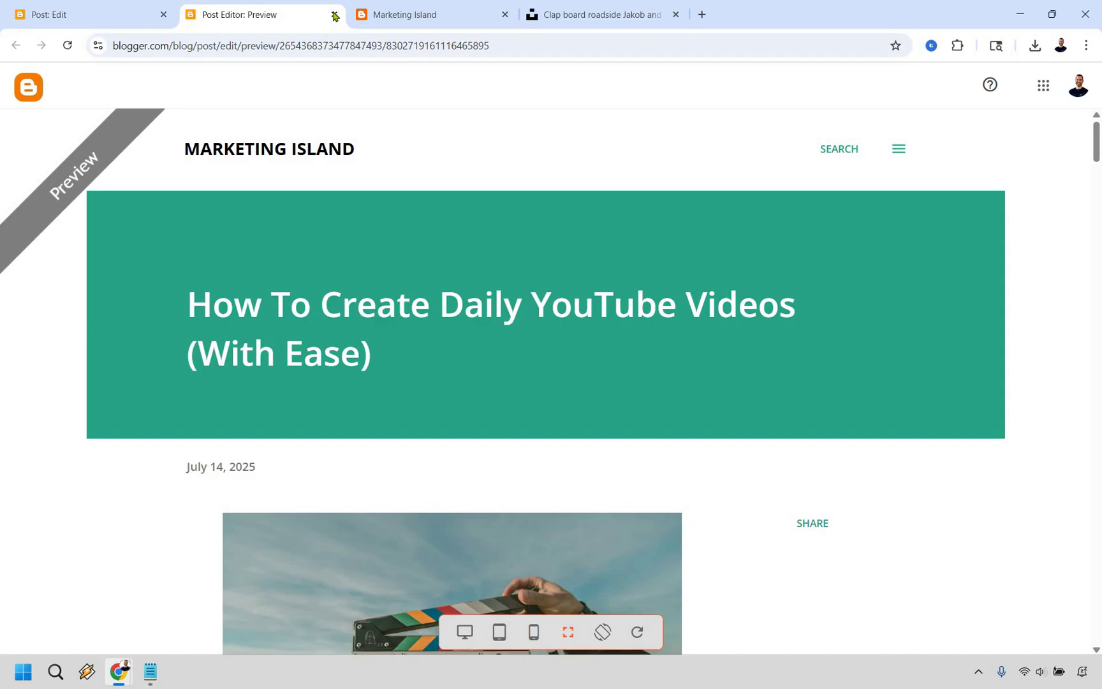
pyautogui.hotkey('ctrl', 'w')
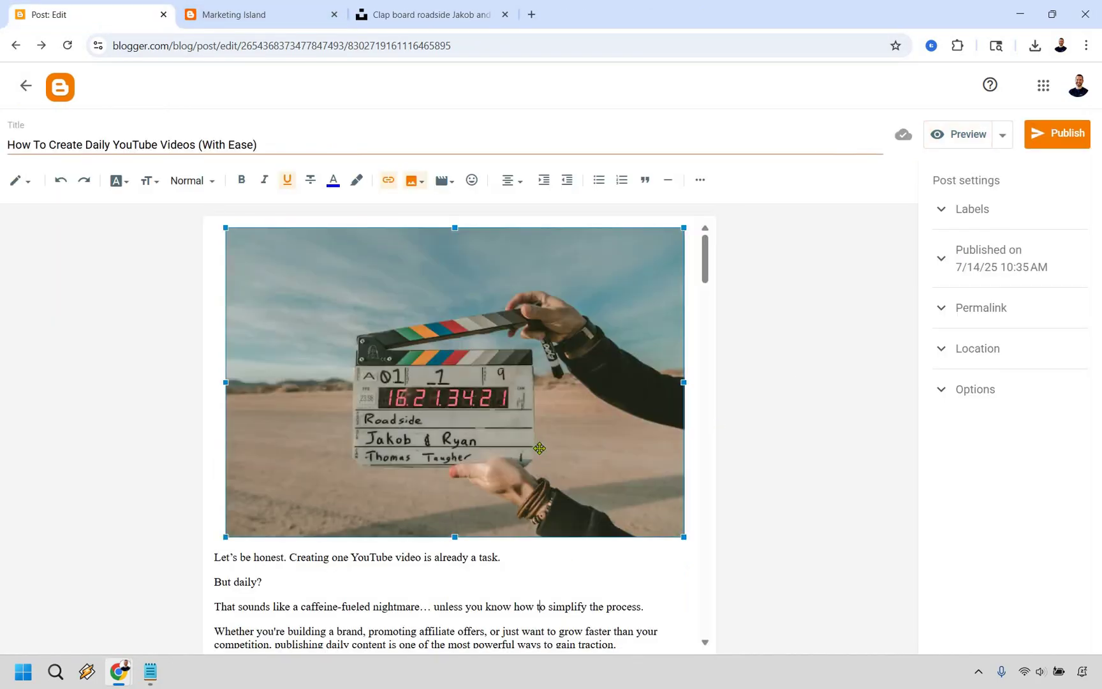
pyautogui.scroll(-3, 544, 448)
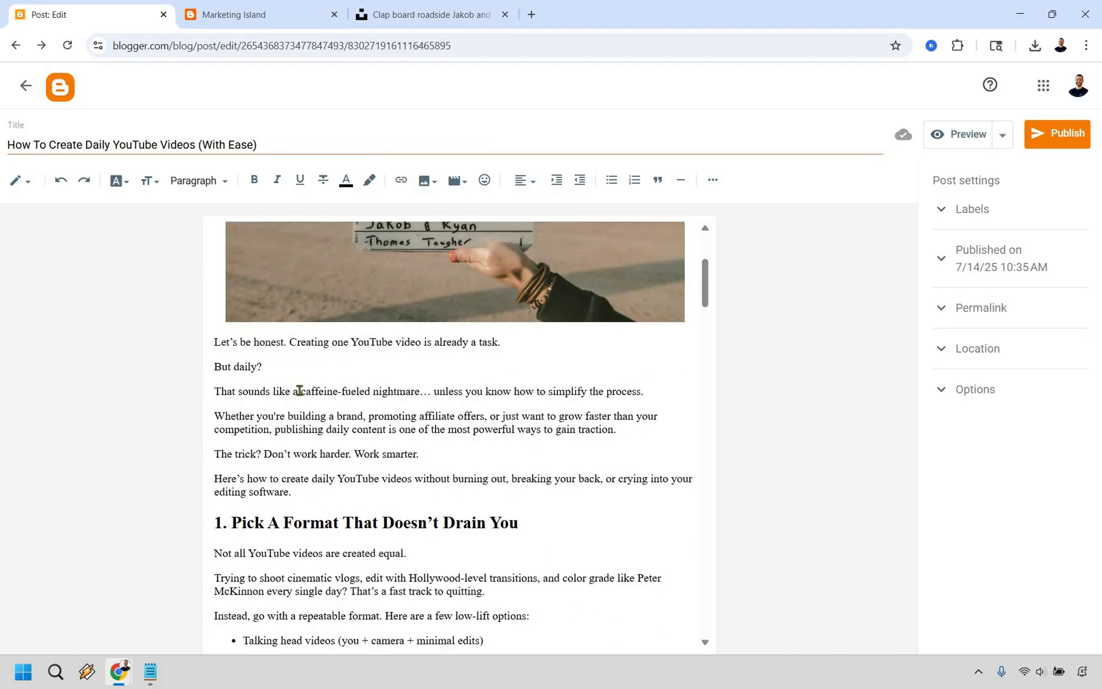
pyautogui.moveTo(303, 392); pyautogui.dragTo(420, 392)
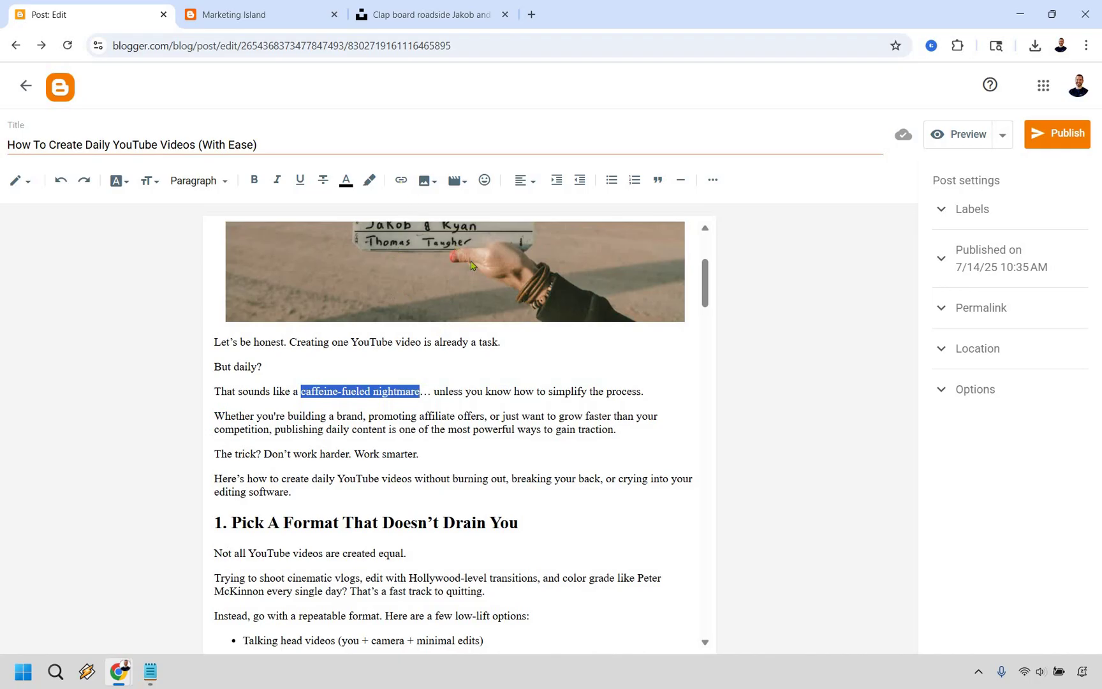
pyautogui.hotkey('ctrl', 'k')
pyautogui.click(538, 348)
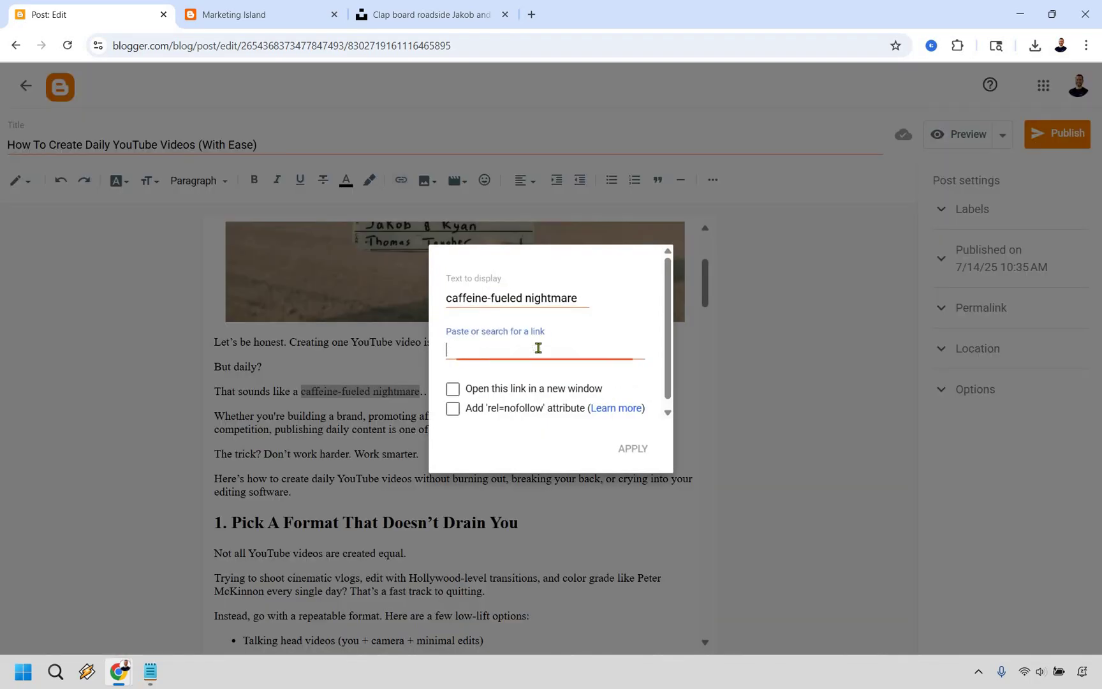
pyautogui.write('https')
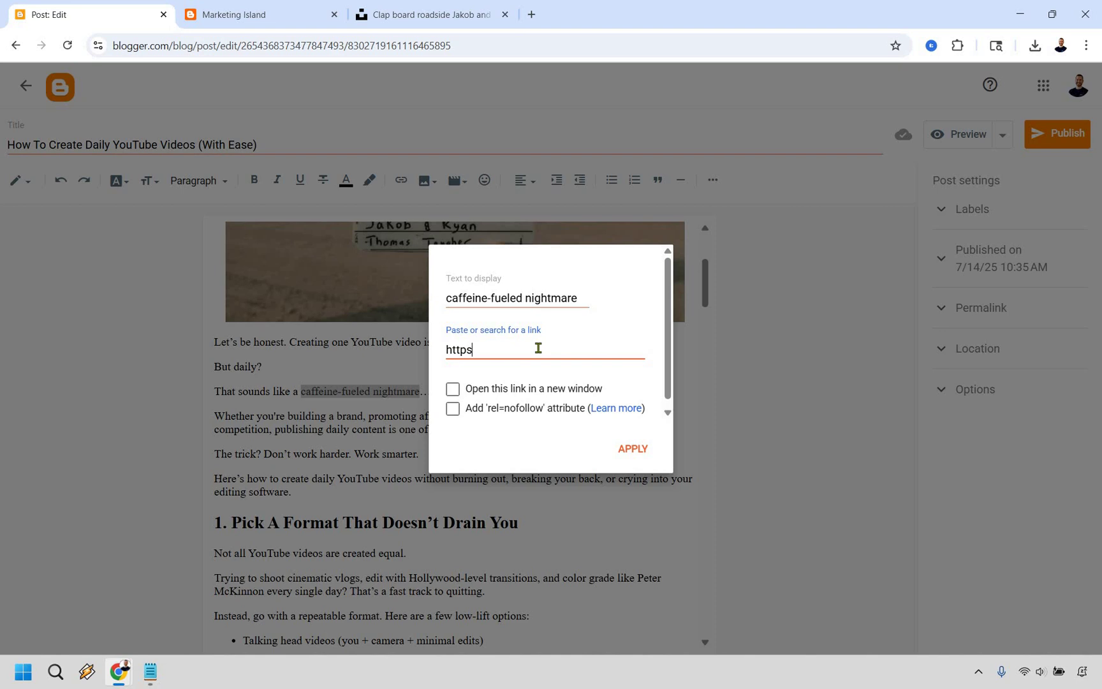
pyautogui.write('://www.aol.com')
pyautogui.press('Tab')
pyautogui.press('space')
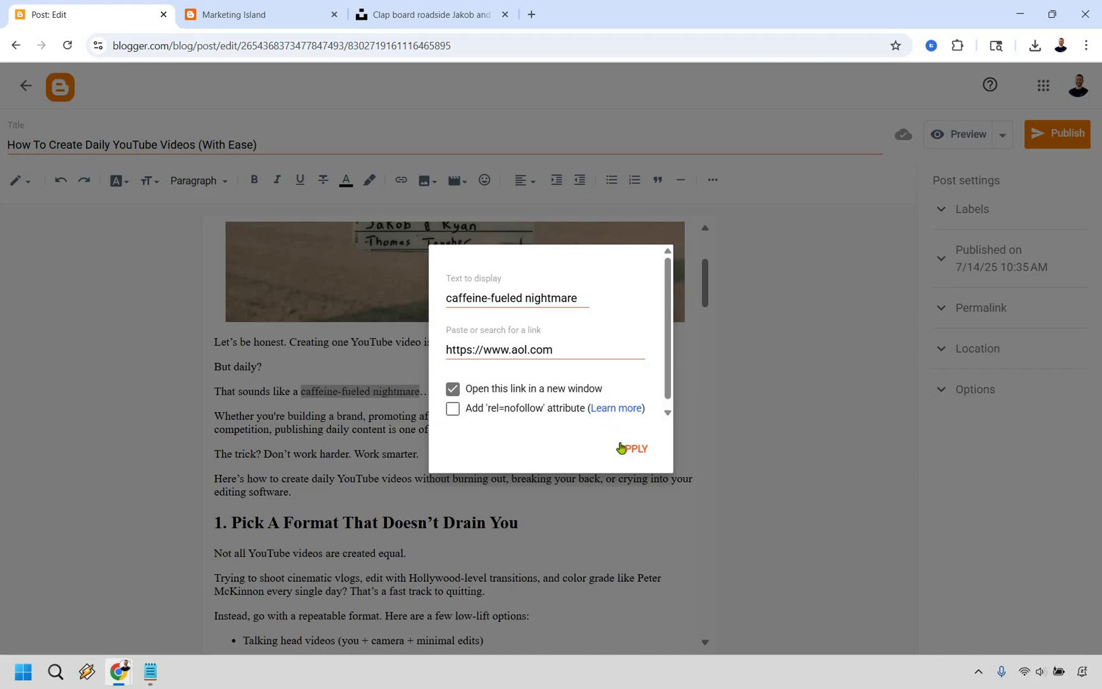
pyautogui.press('Return')
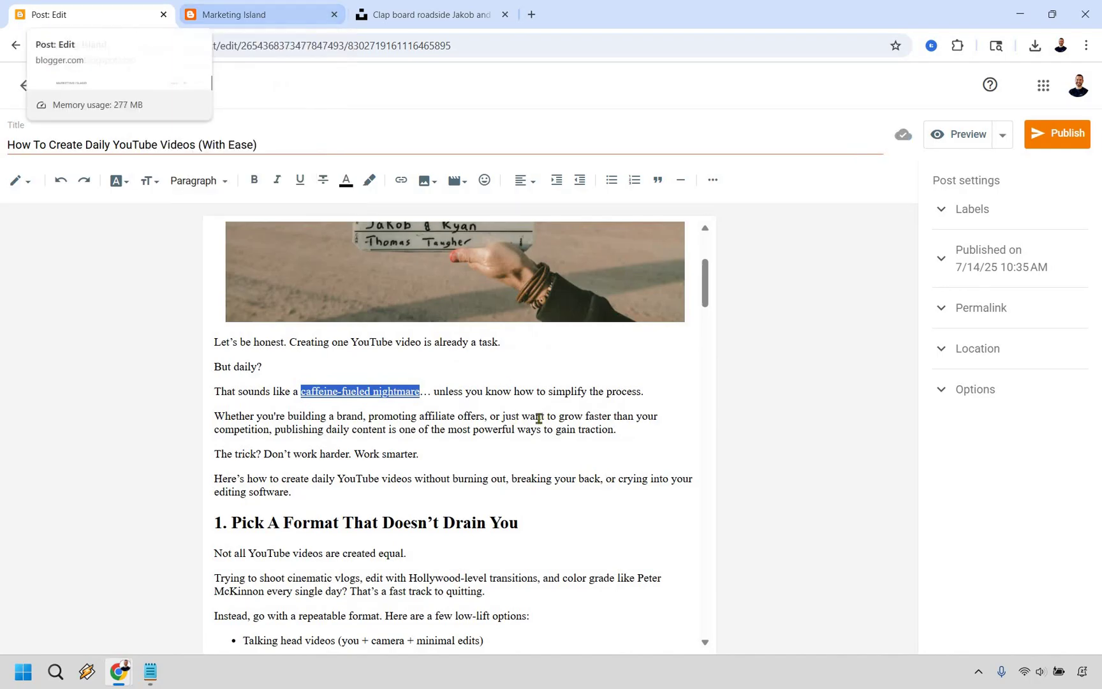
pyautogui.click(648, 378)
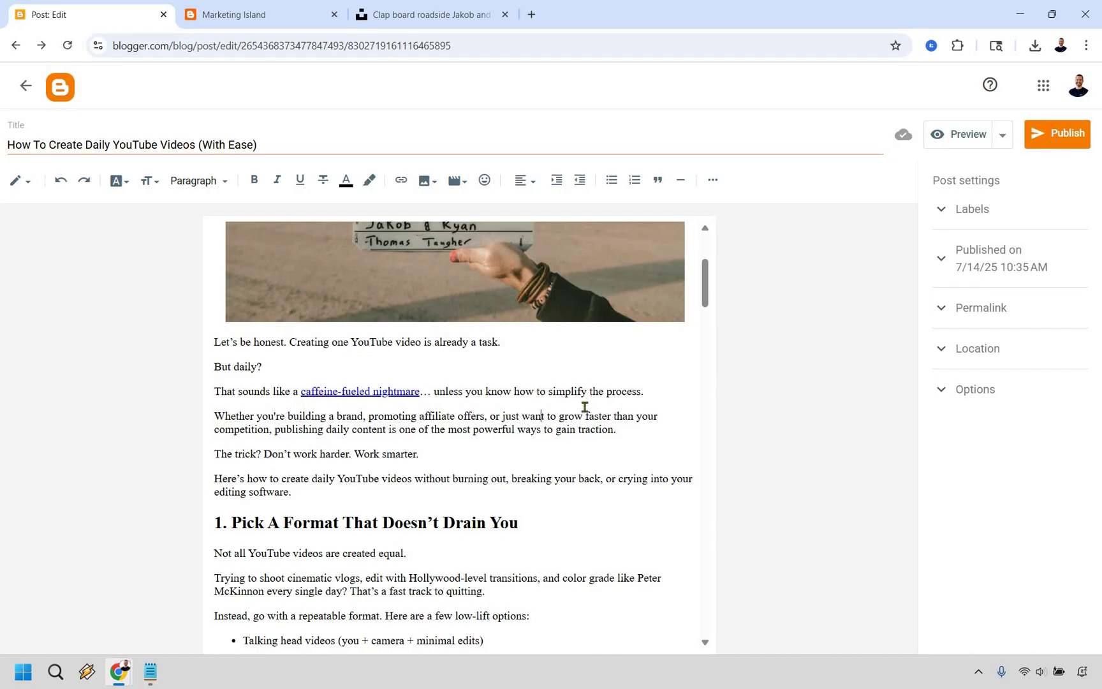
pyautogui.scroll(3, 664, 335)
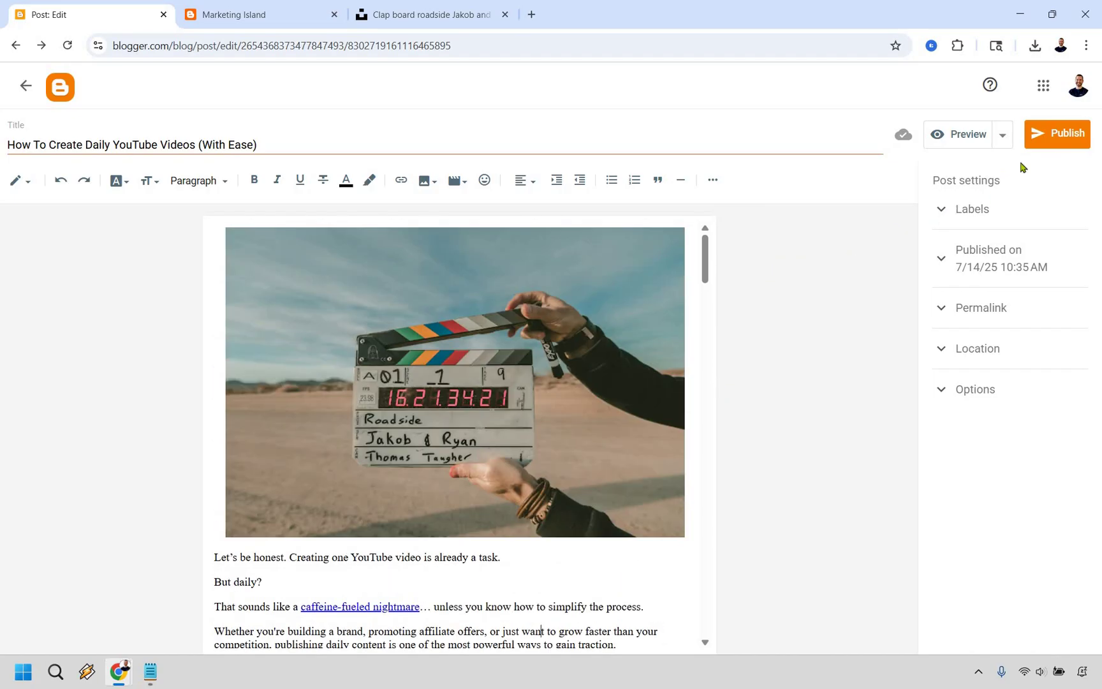
# Publish the YouTube videos post and open its live page from the blog
pyautogui.click(1044, 139)
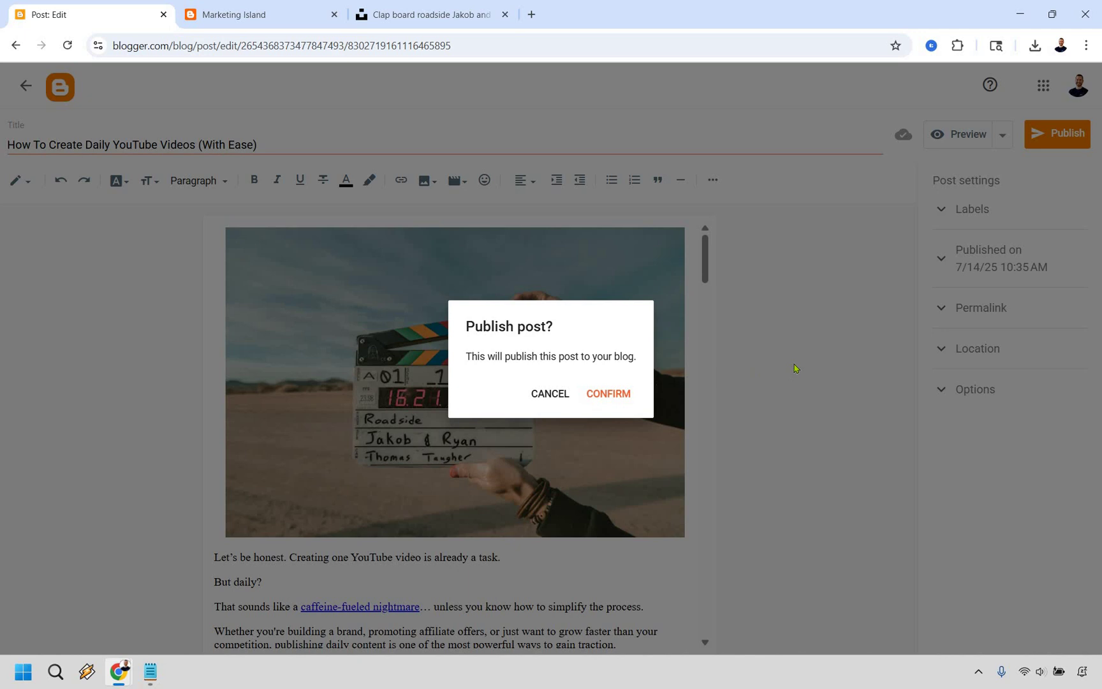
pyautogui.press('Return')
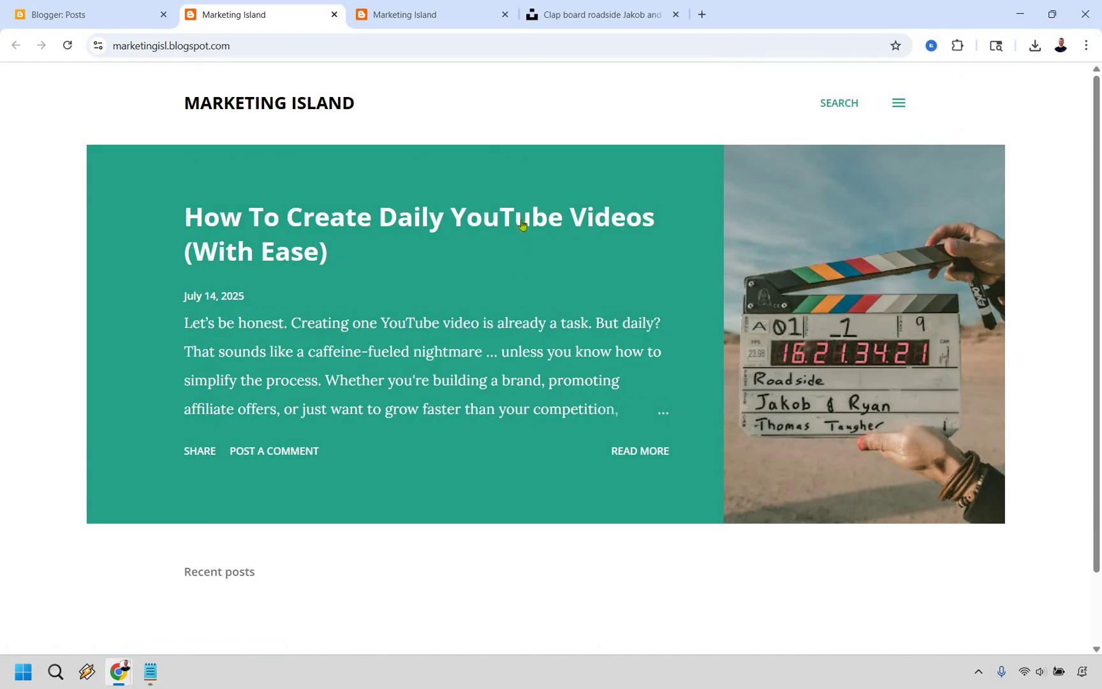
pyautogui.click(521, 224)
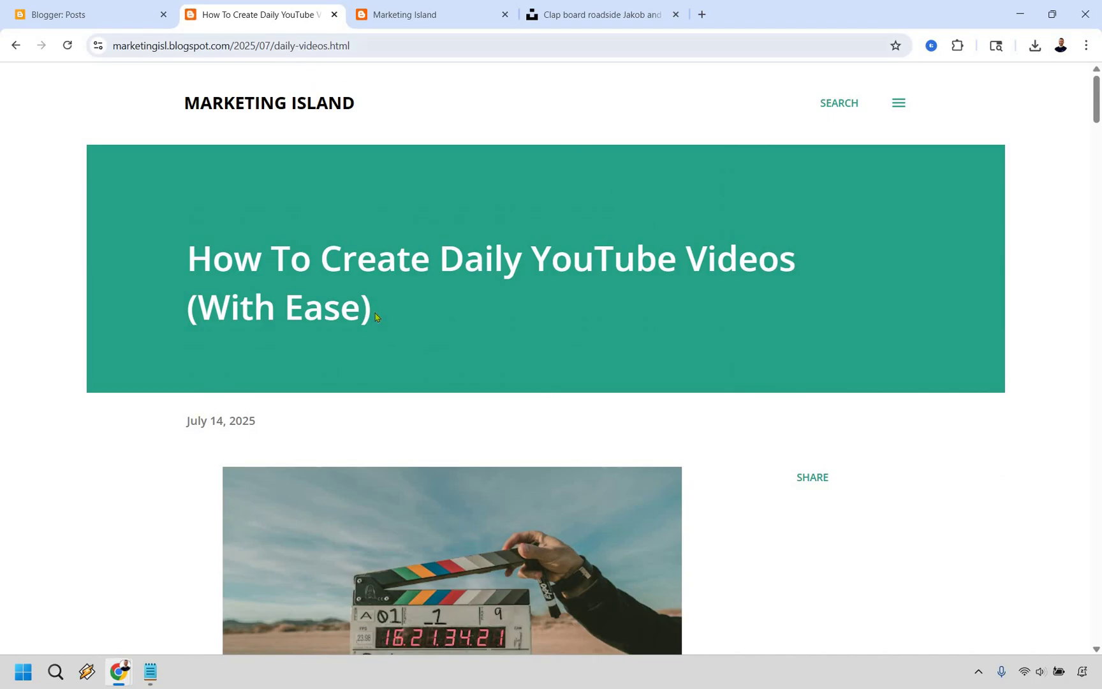
pyautogui.moveTo(372, 315); pyautogui.dragTo(239, 70)
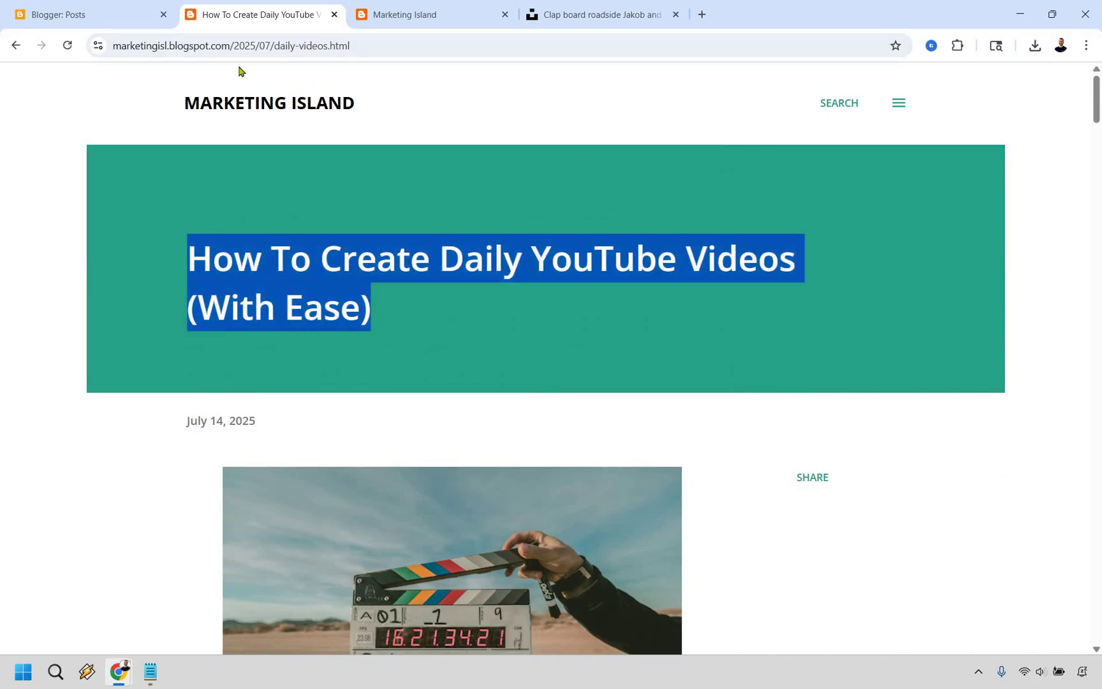
pyautogui.click(411, 81)
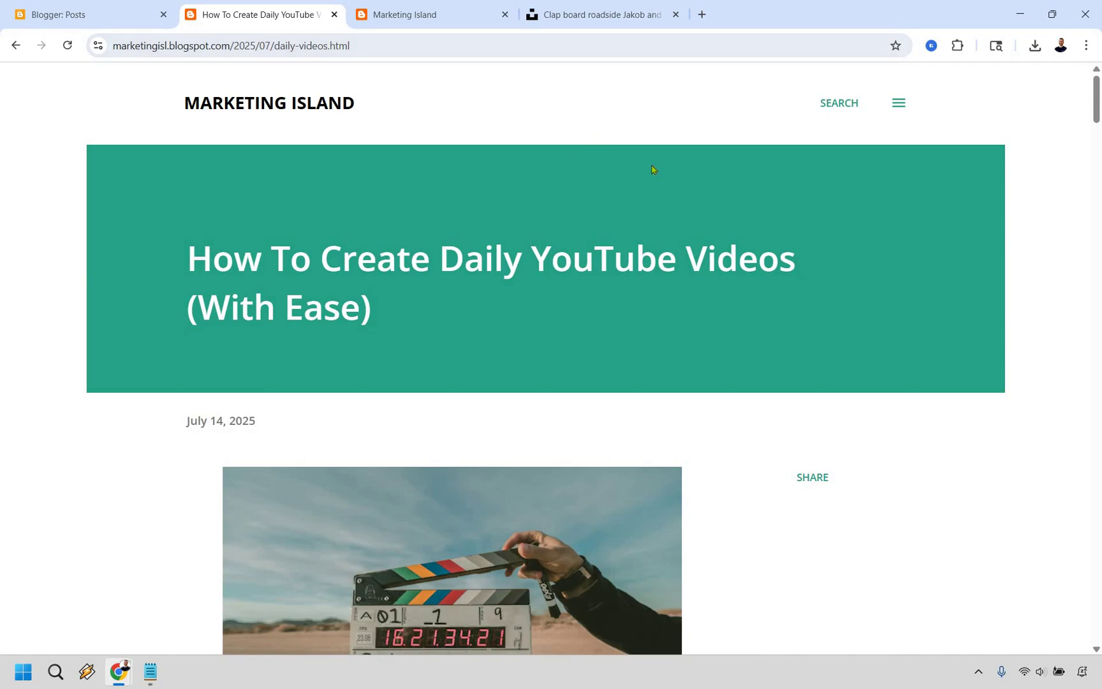
# Scroll through the live post, then close its tab to return to the Posts list
pyautogui.scroll(-4, 768, 243)
pyautogui.scroll(-5, 465, 211)
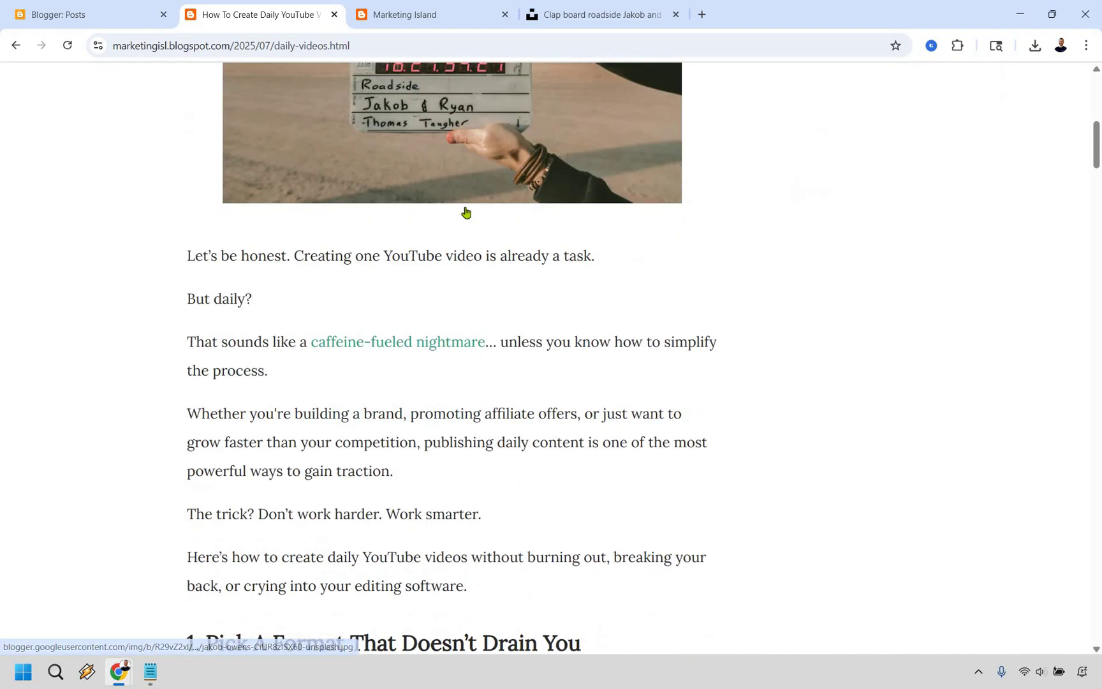
pyautogui.scroll(-2, 453, 203)
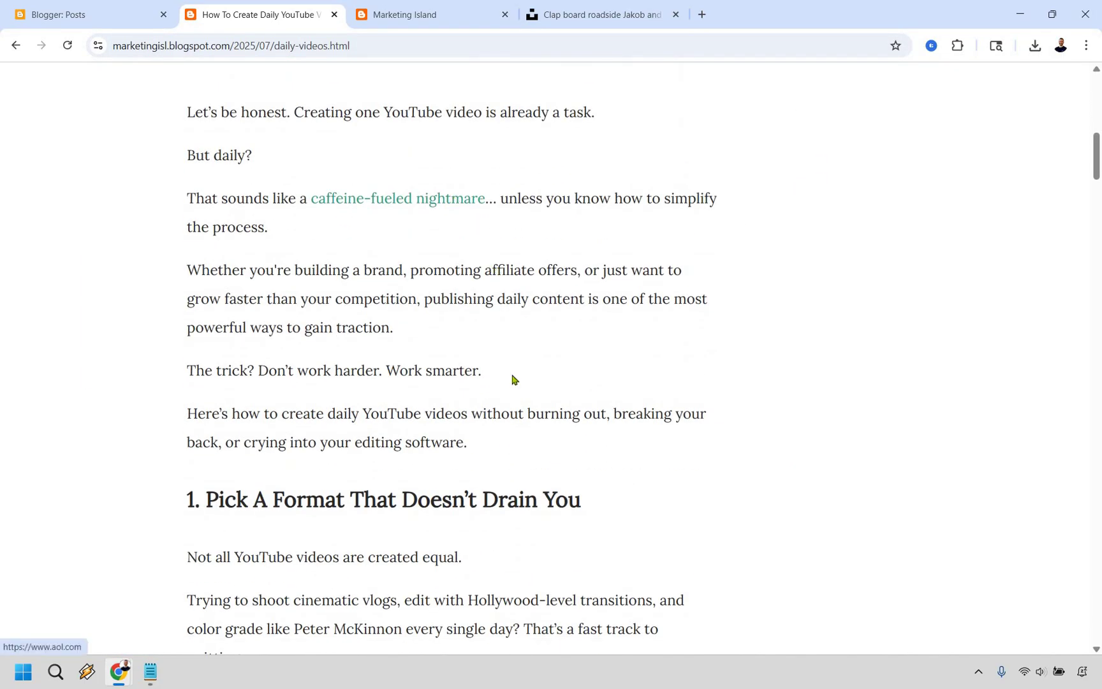
pyautogui.scroll(-7, 512, 379)
pyautogui.moveTo(393, 529); pyautogui.dragTo(564, 290)
pyautogui.scroll(-8, 568, 290)
pyautogui.scroll(-20, 1094, 369)
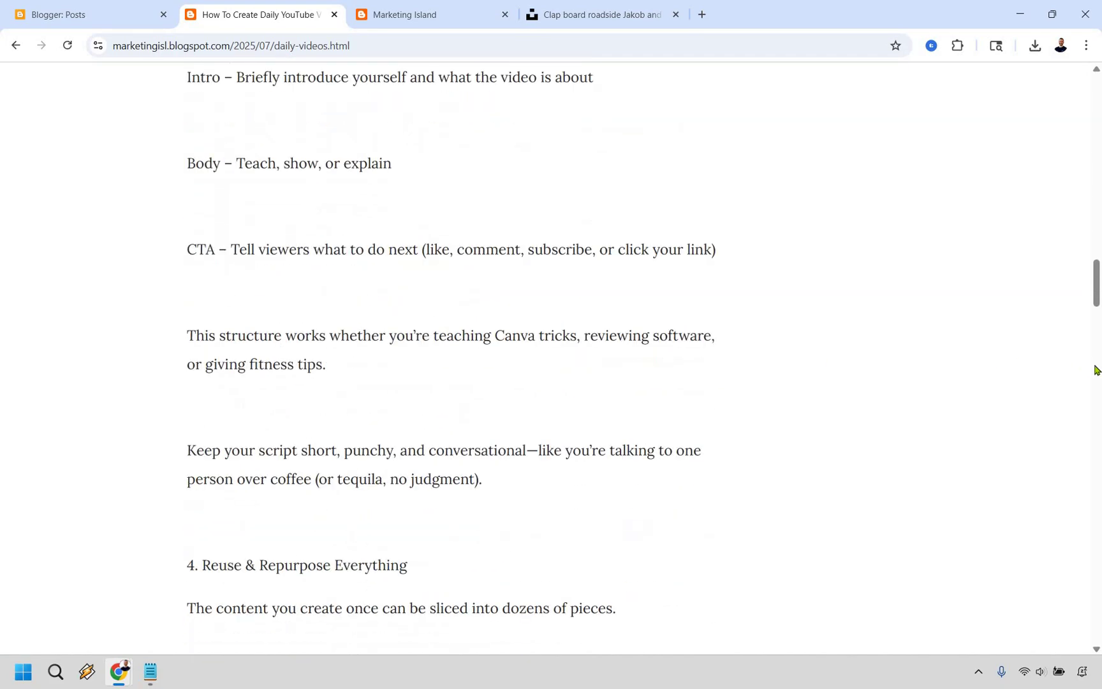
pyautogui.scroll(-20, 1090, 447)
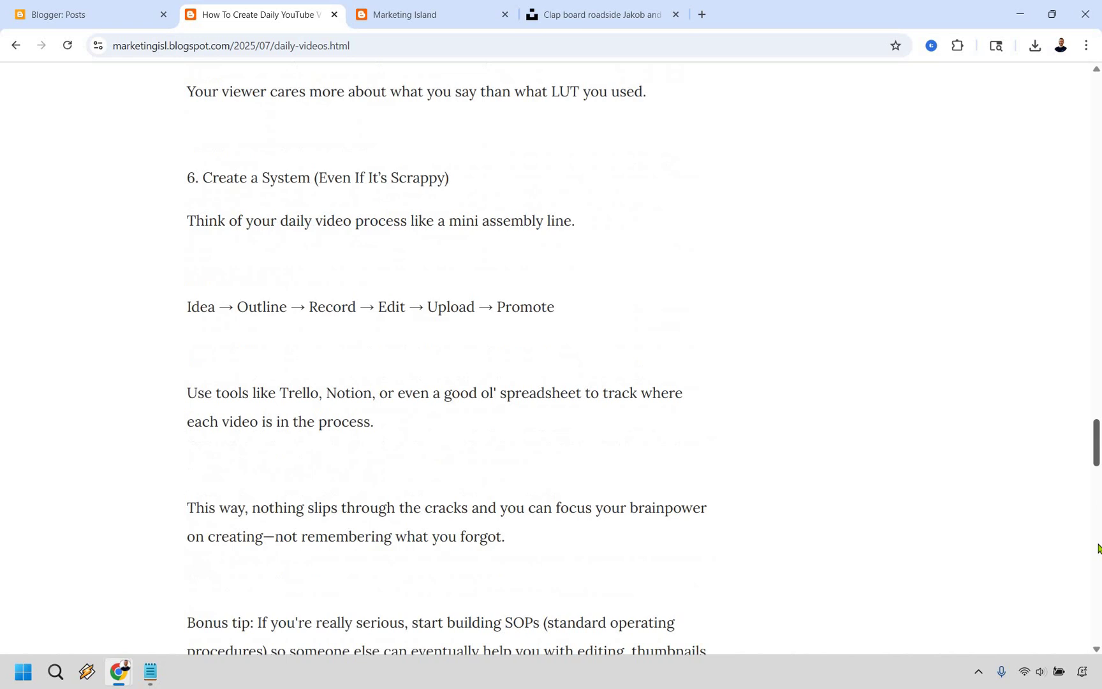
pyautogui.scroll(-15, 1095, 354)
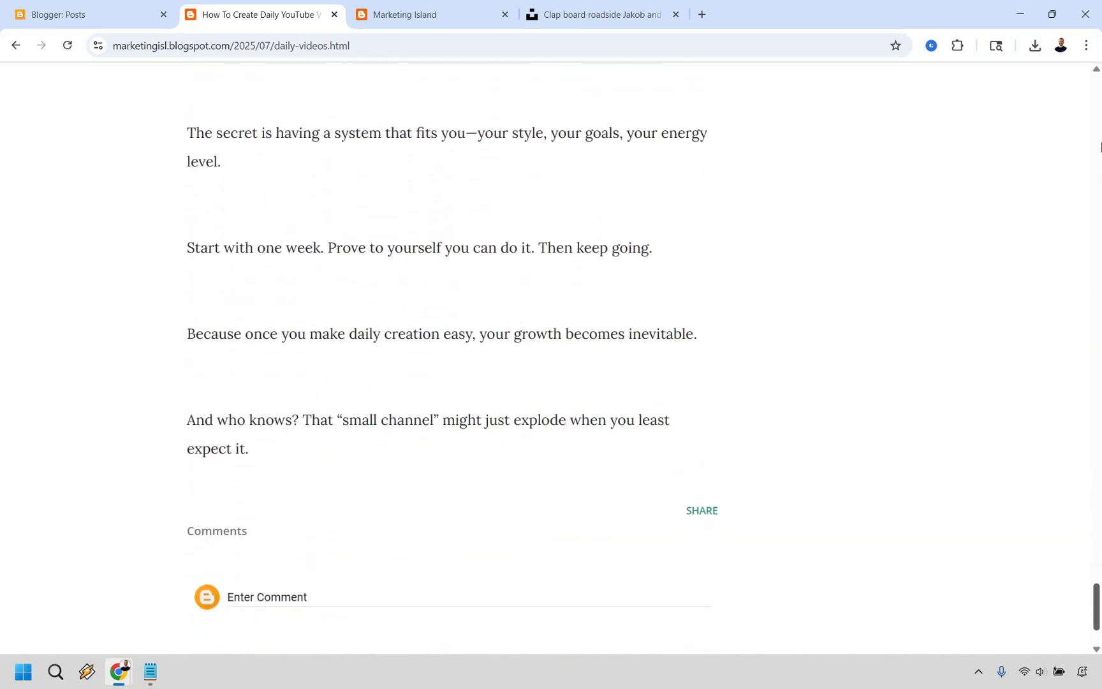
pyautogui.scroll(20, 1097, 191)
pyautogui.scroll(10, 1098, 96)
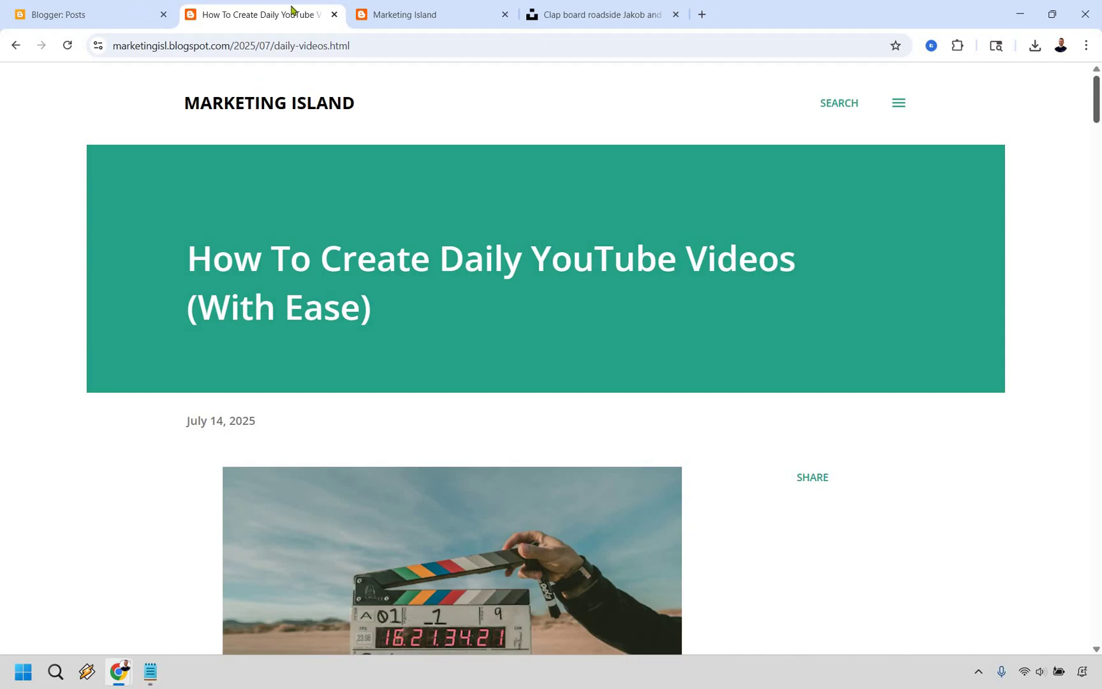
pyautogui.click(334, 15)
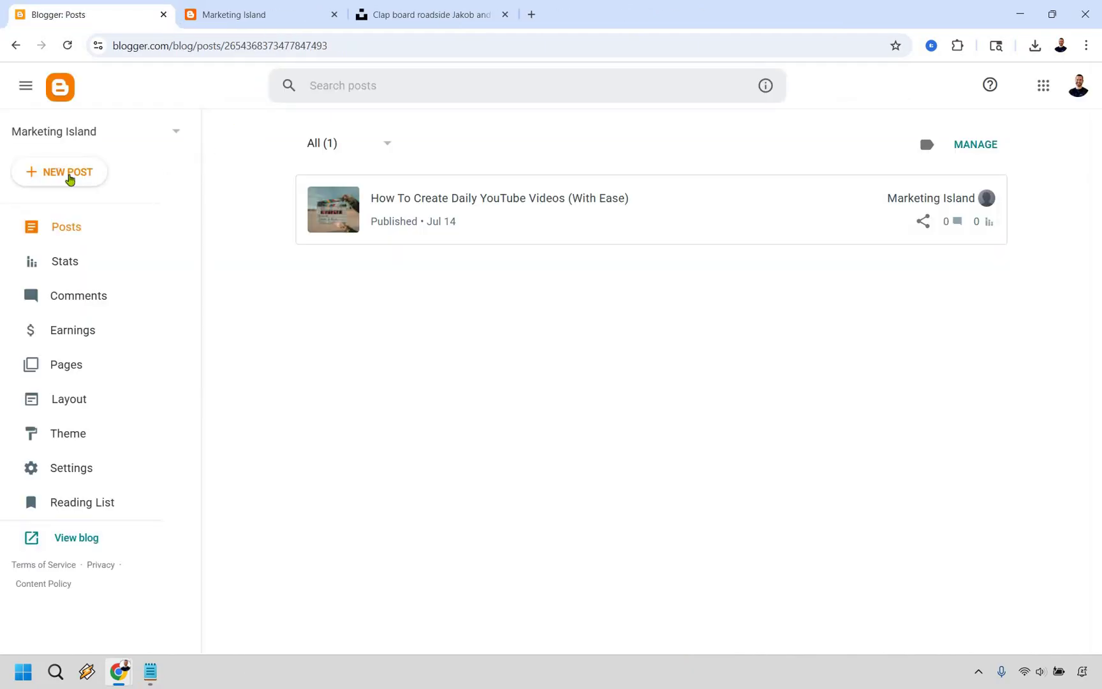
# Create a new post titled 'Test' and start writing in its body
pyautogui.click(64, 171)
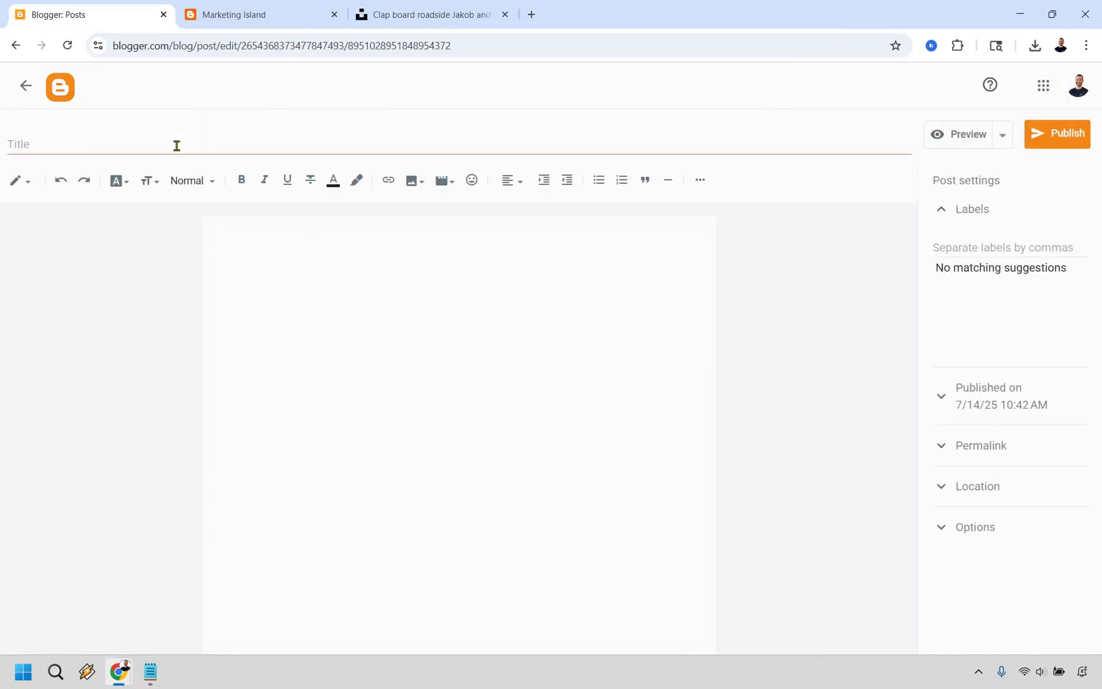
pyautogui.write('Tes')
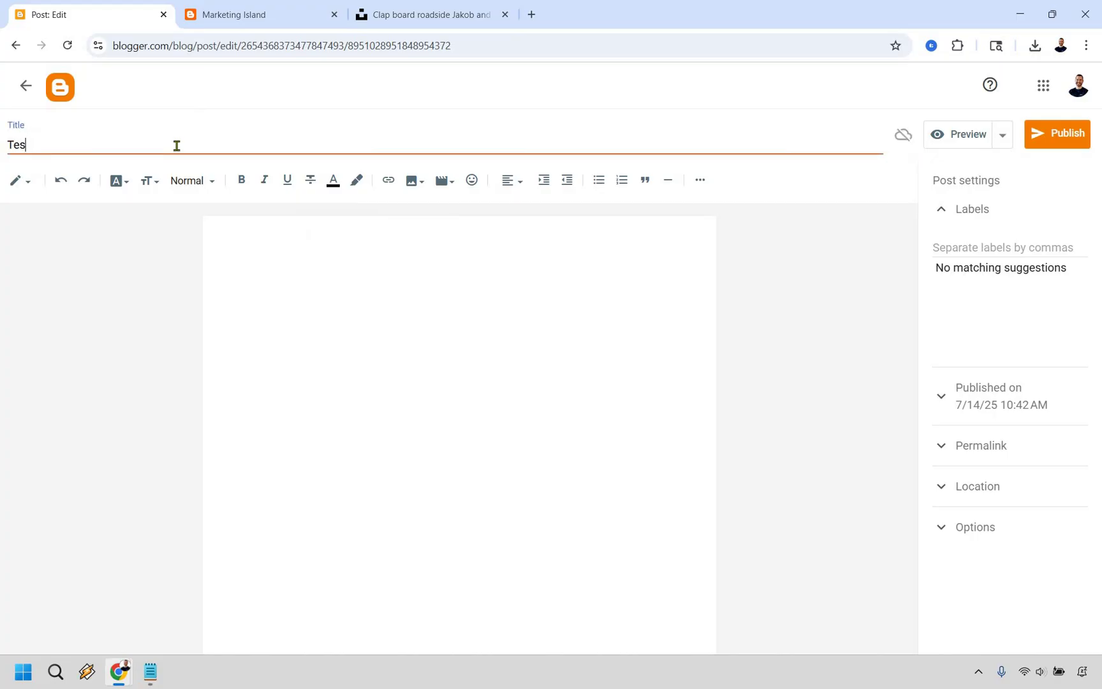
pyautogui.write('t')
pyautogui.click(272, 285)
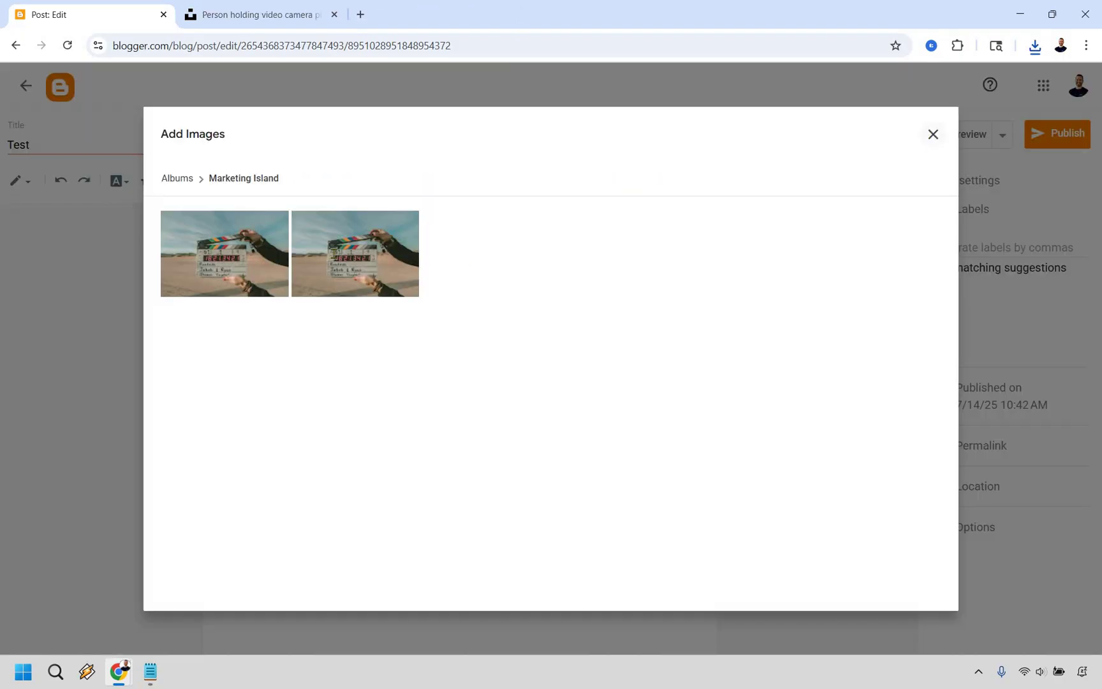
pyautogui.click(932, 133)
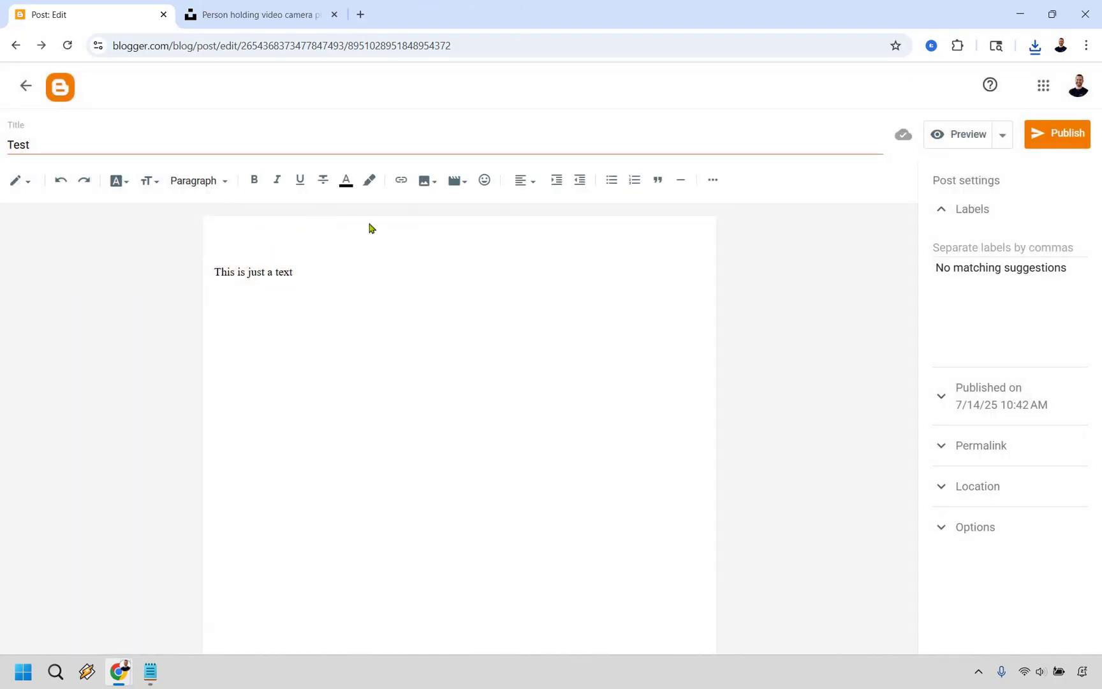
# Upload the video camera photo at Extra large size and publish the Test post
pyautogui.click(426, 181)
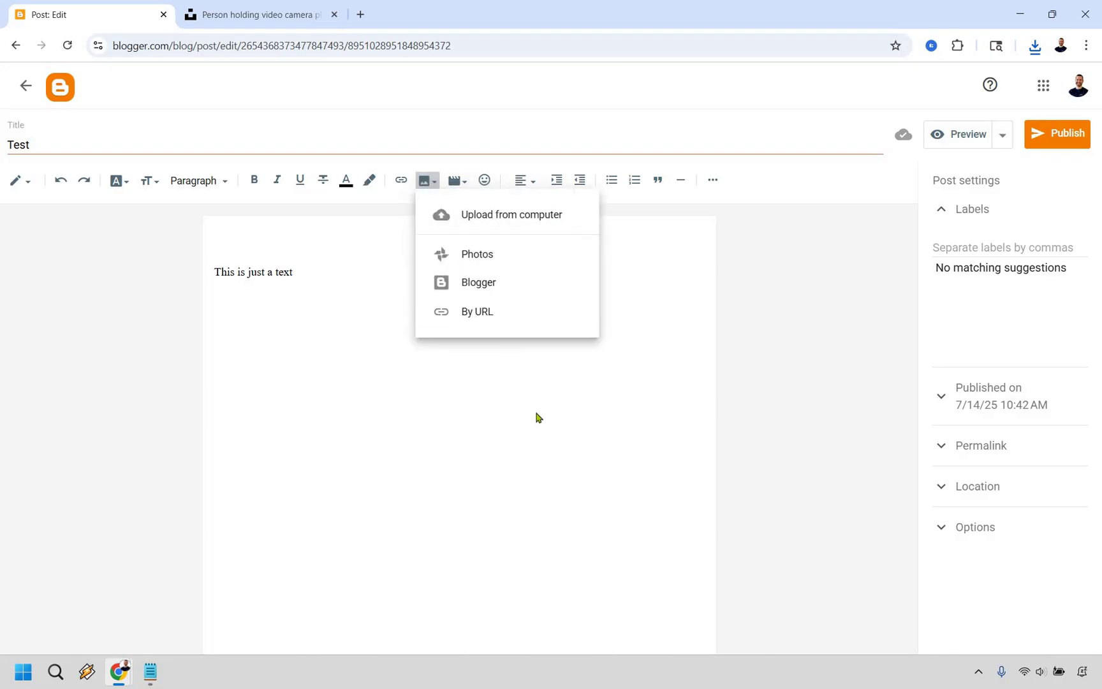
pyautogui.press('Return')
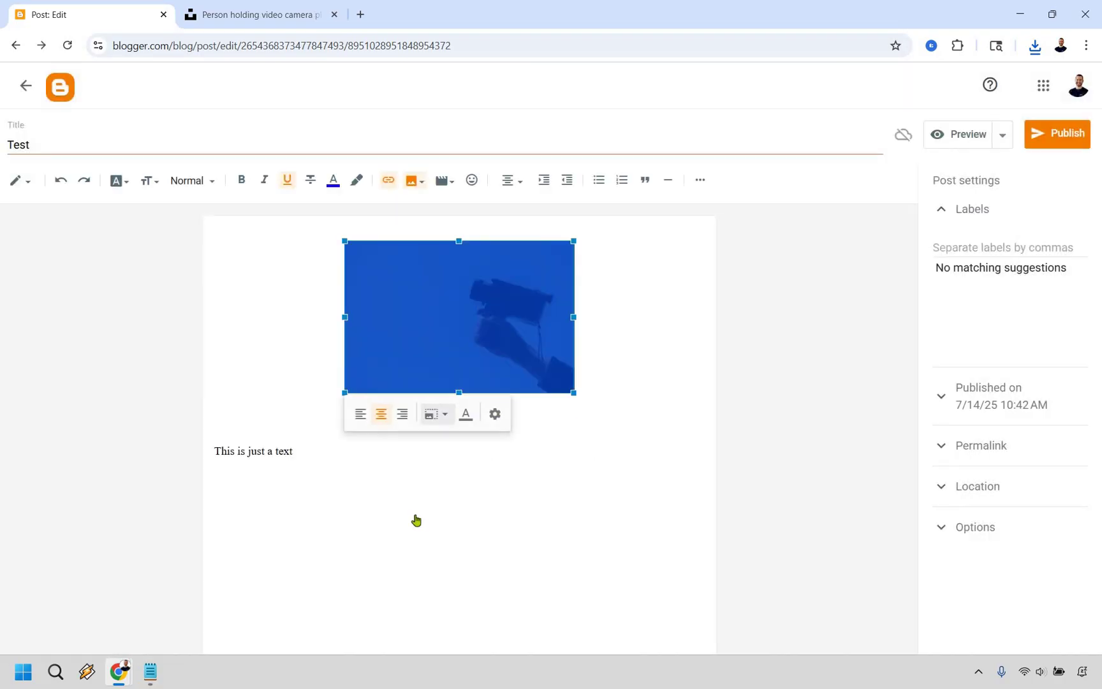
pyautogui.click(433, 413)
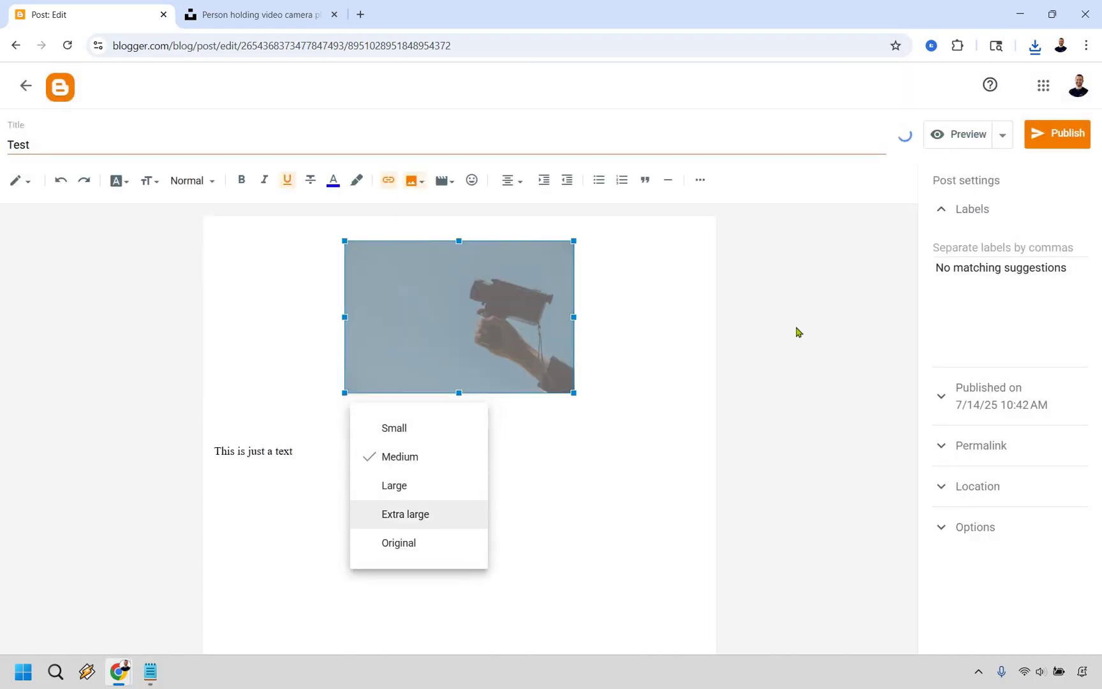
pyautogui.press('Return')
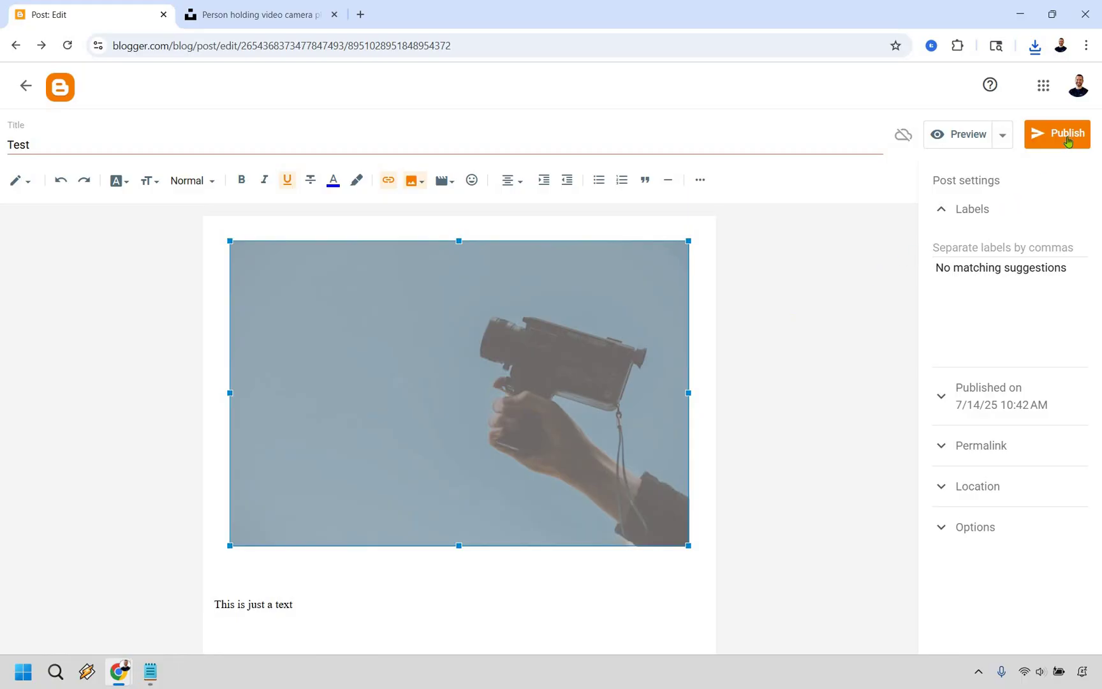
pyautogui.click(1067, 140)
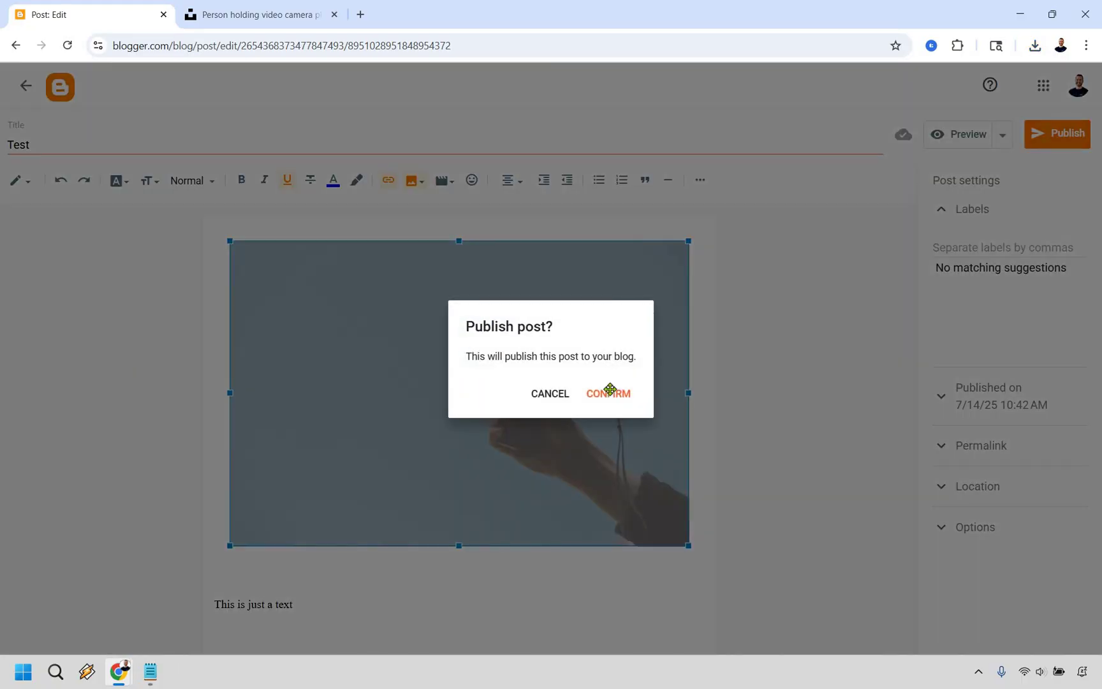
pyautogui.click(610, 391)
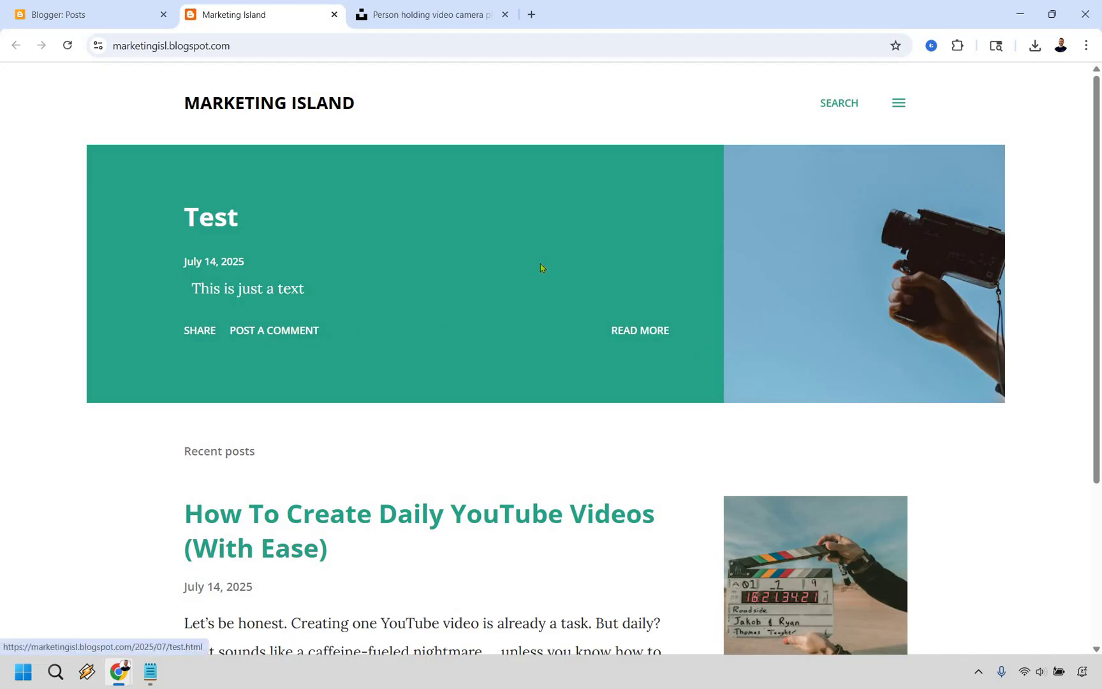
# Scroll the Marketing Island homepage to review the Test and YouTube videos posts
pyautogui.scroll(-3, 524, 256)
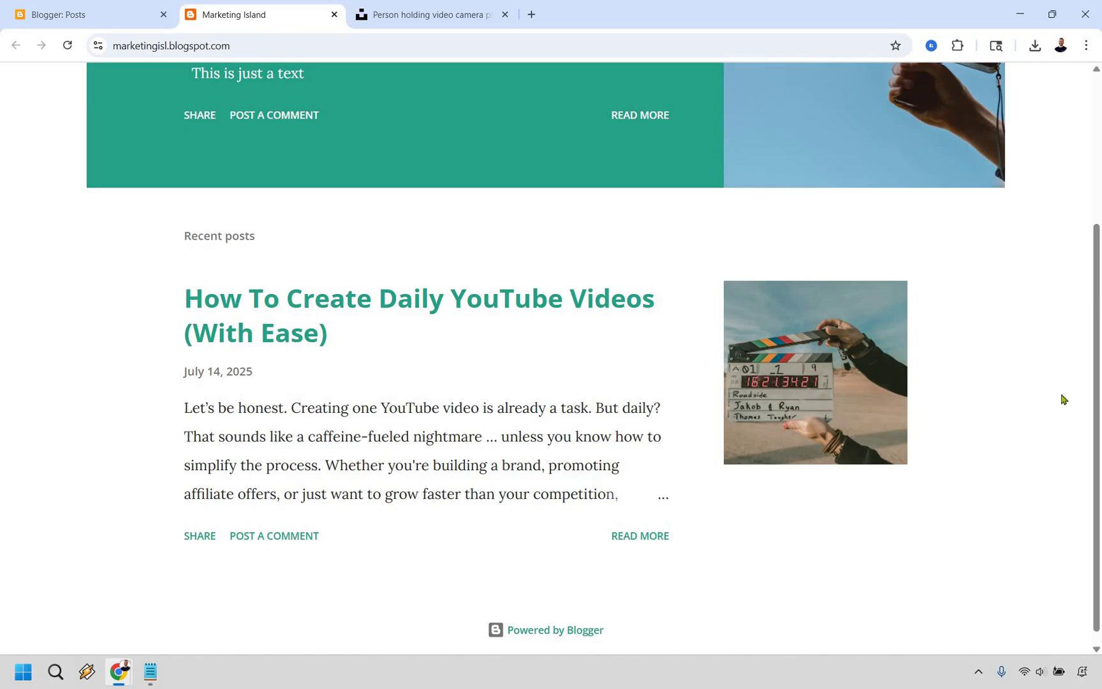
pyautogui.scroll(3, 1062, 401)
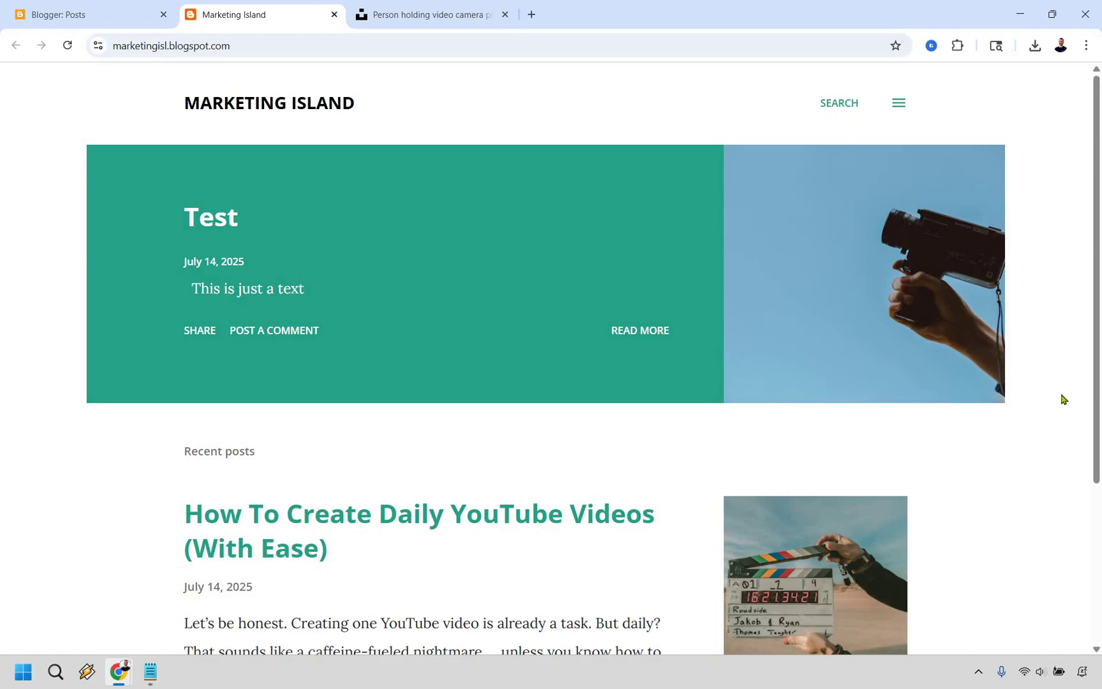